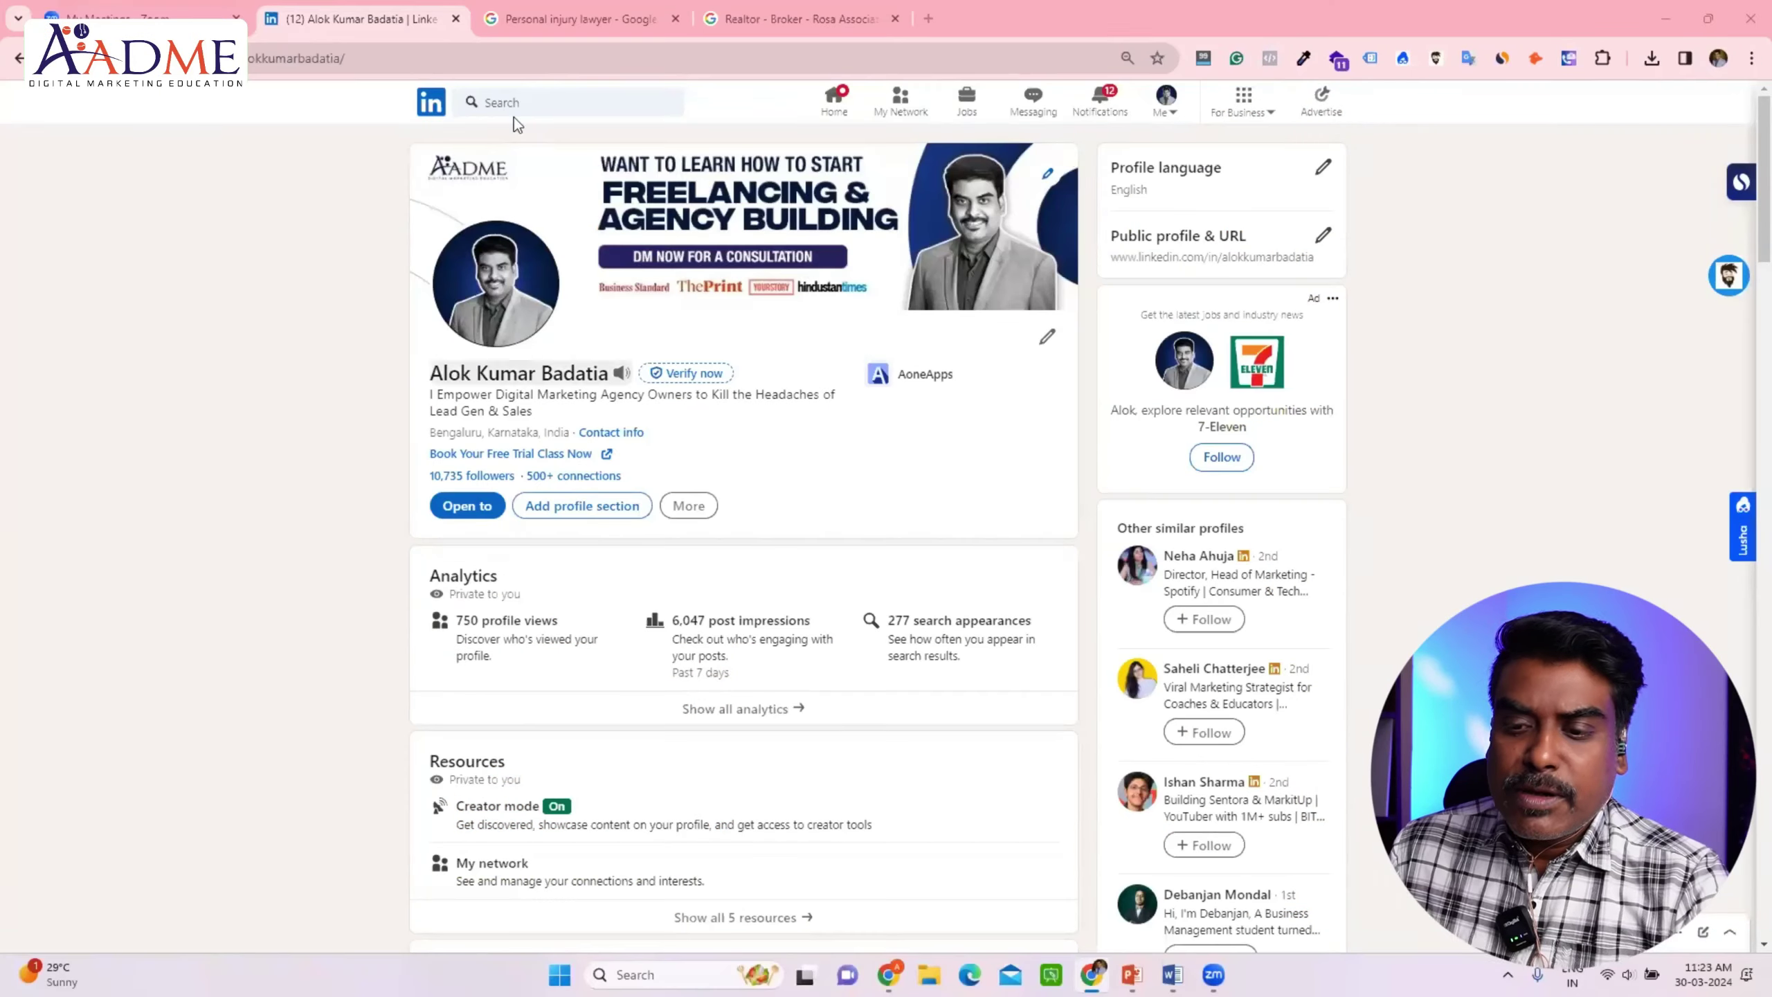
- Search for 'attorney' and filter the results to People located in the United States
left_click(522, 101)
type("a")
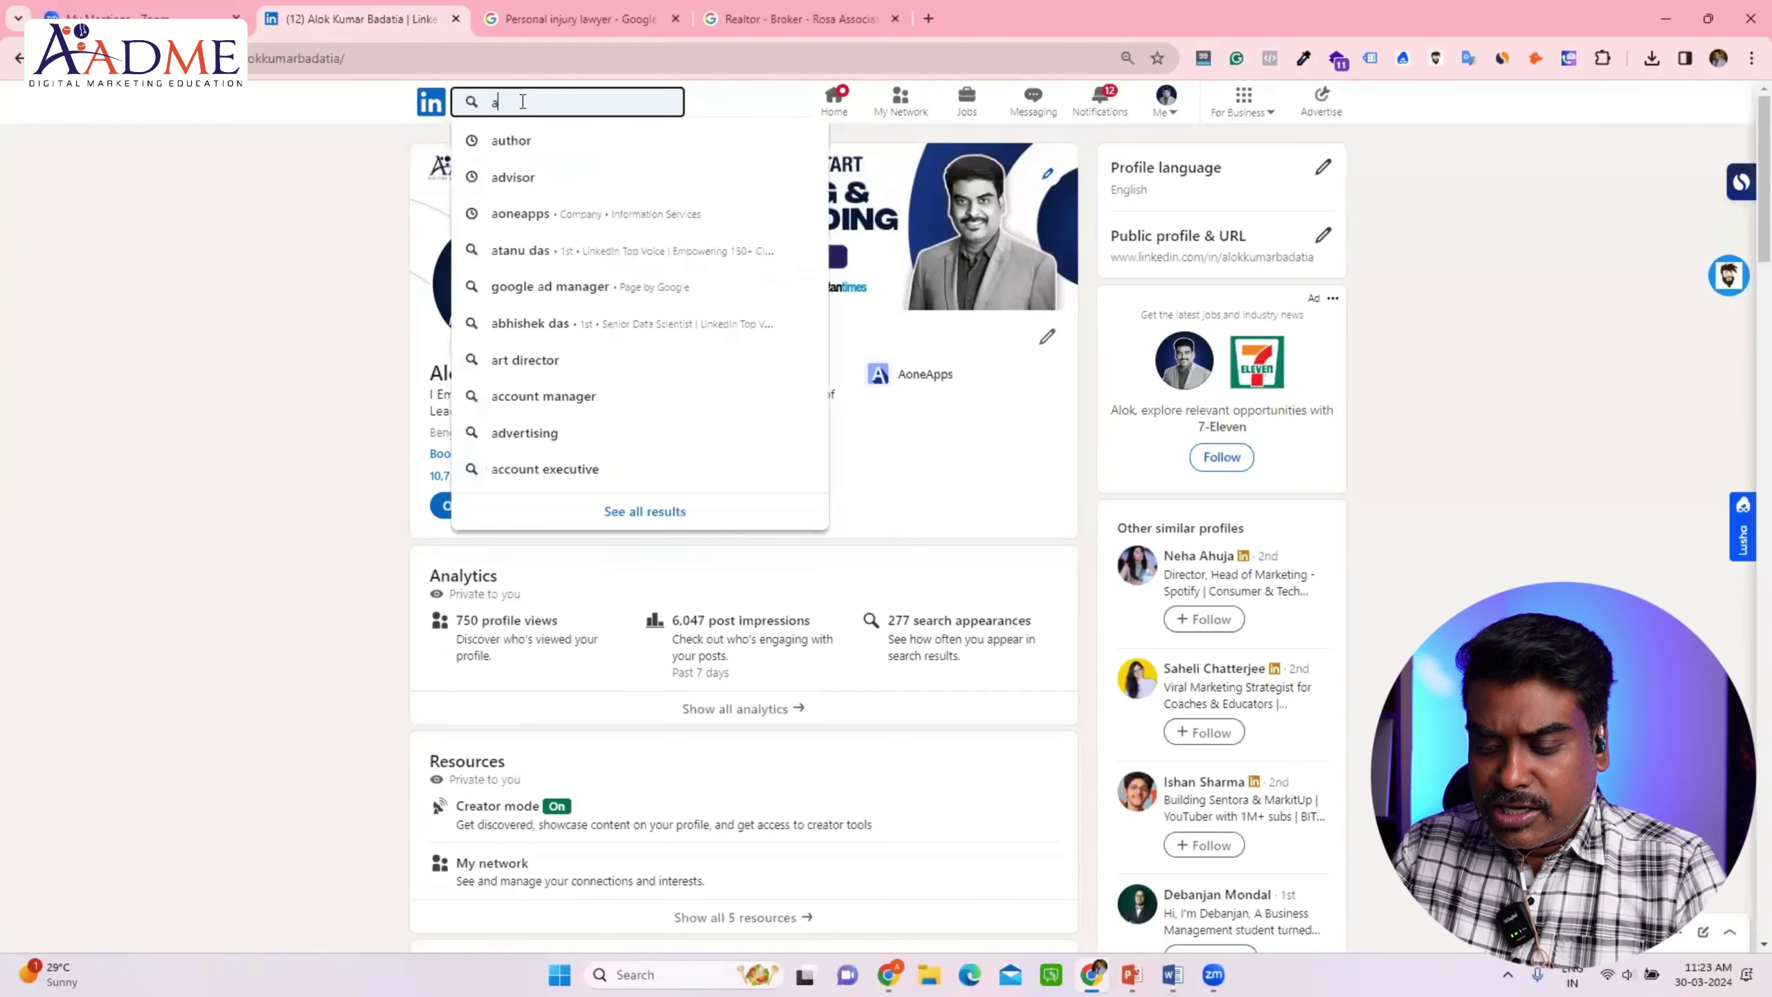
type("ttorney")
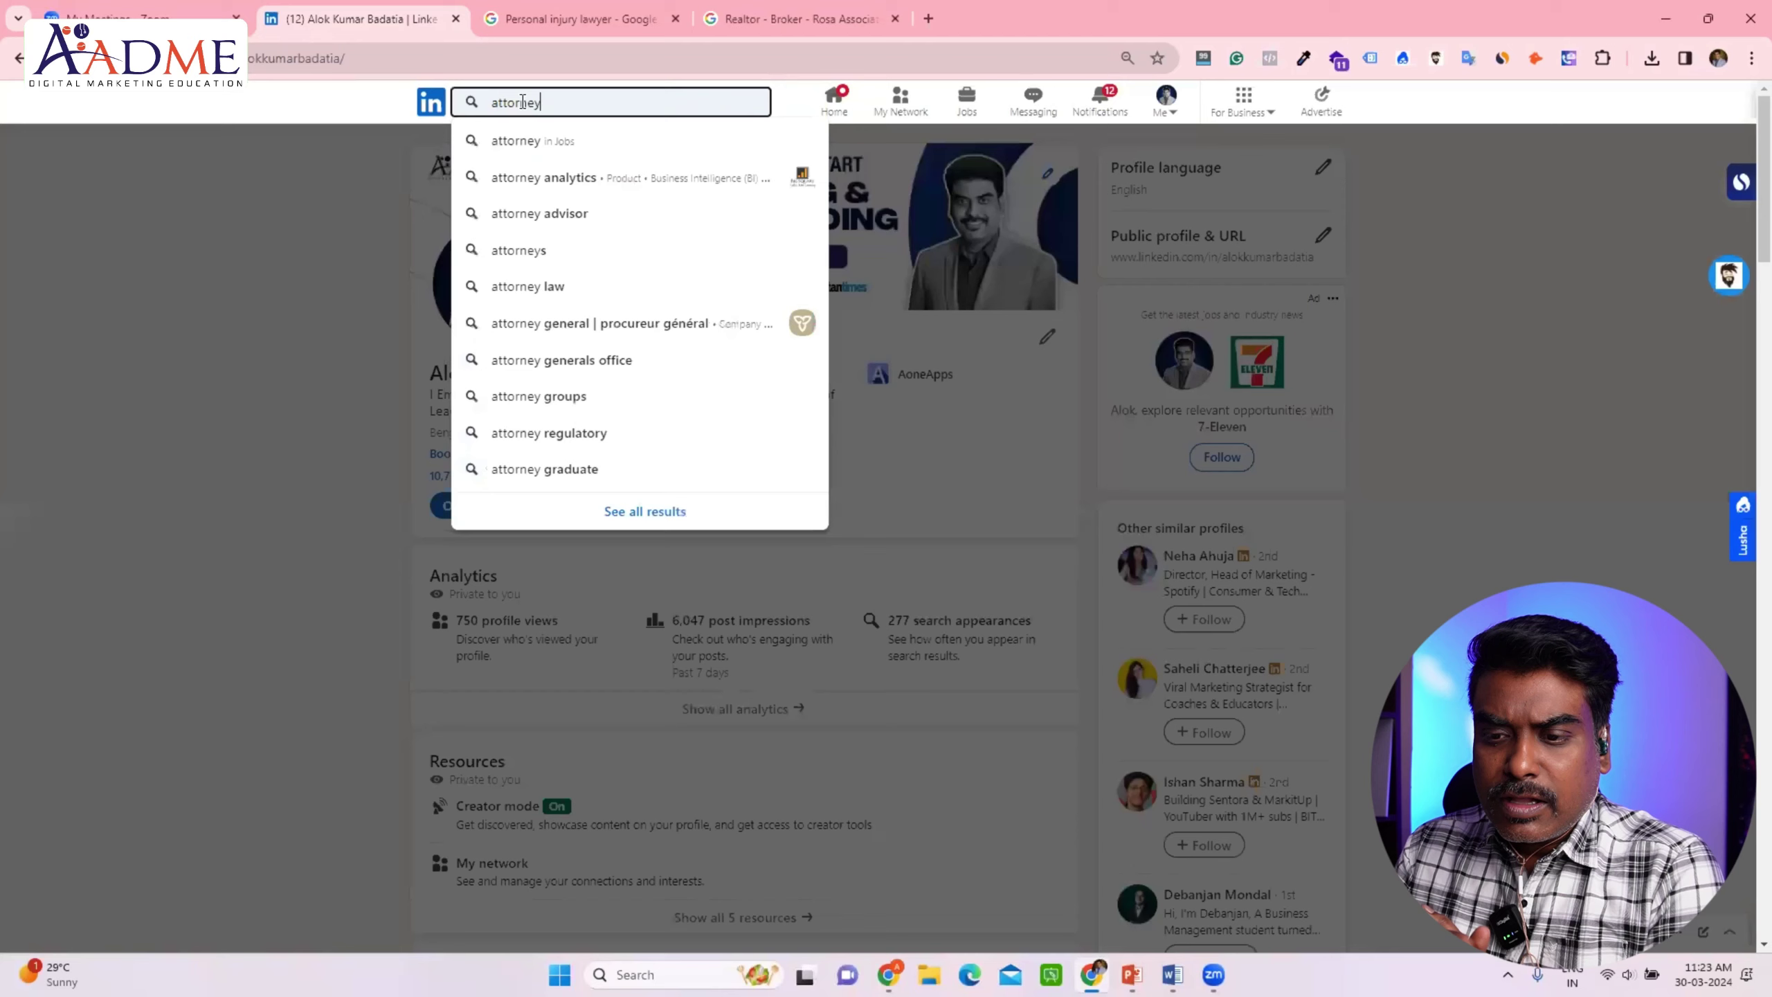
left_click(527, 140)
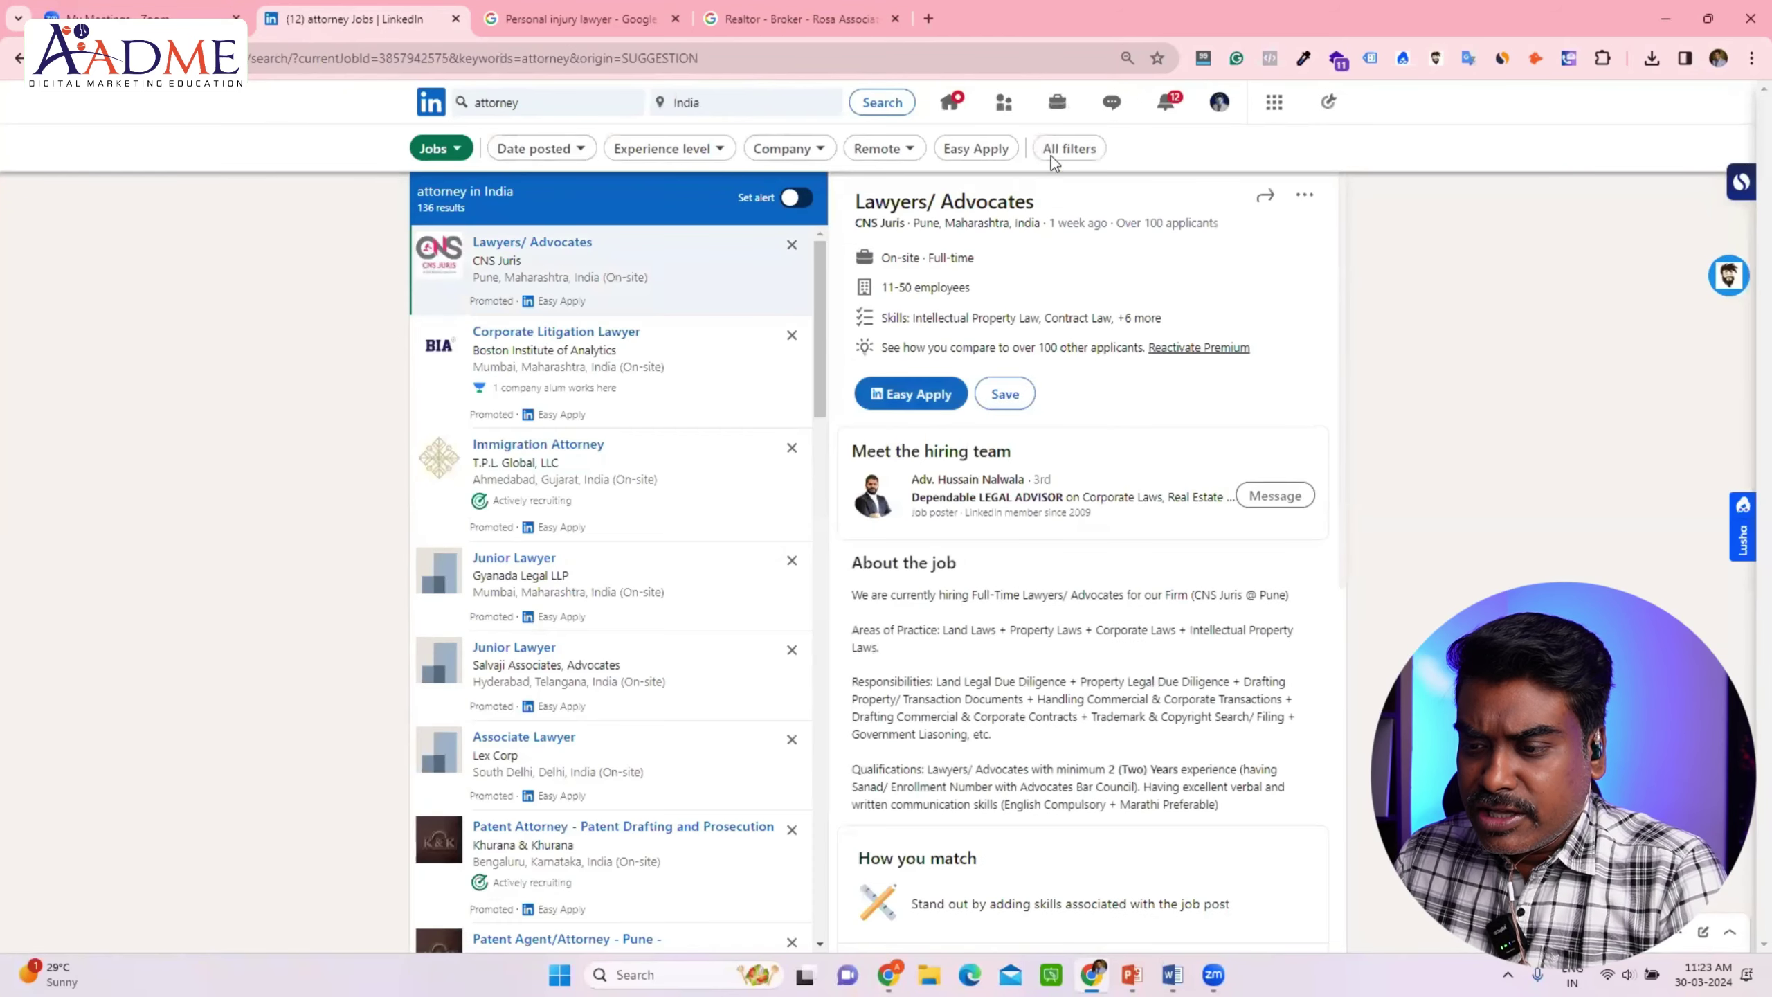
left_click(1056, 148)
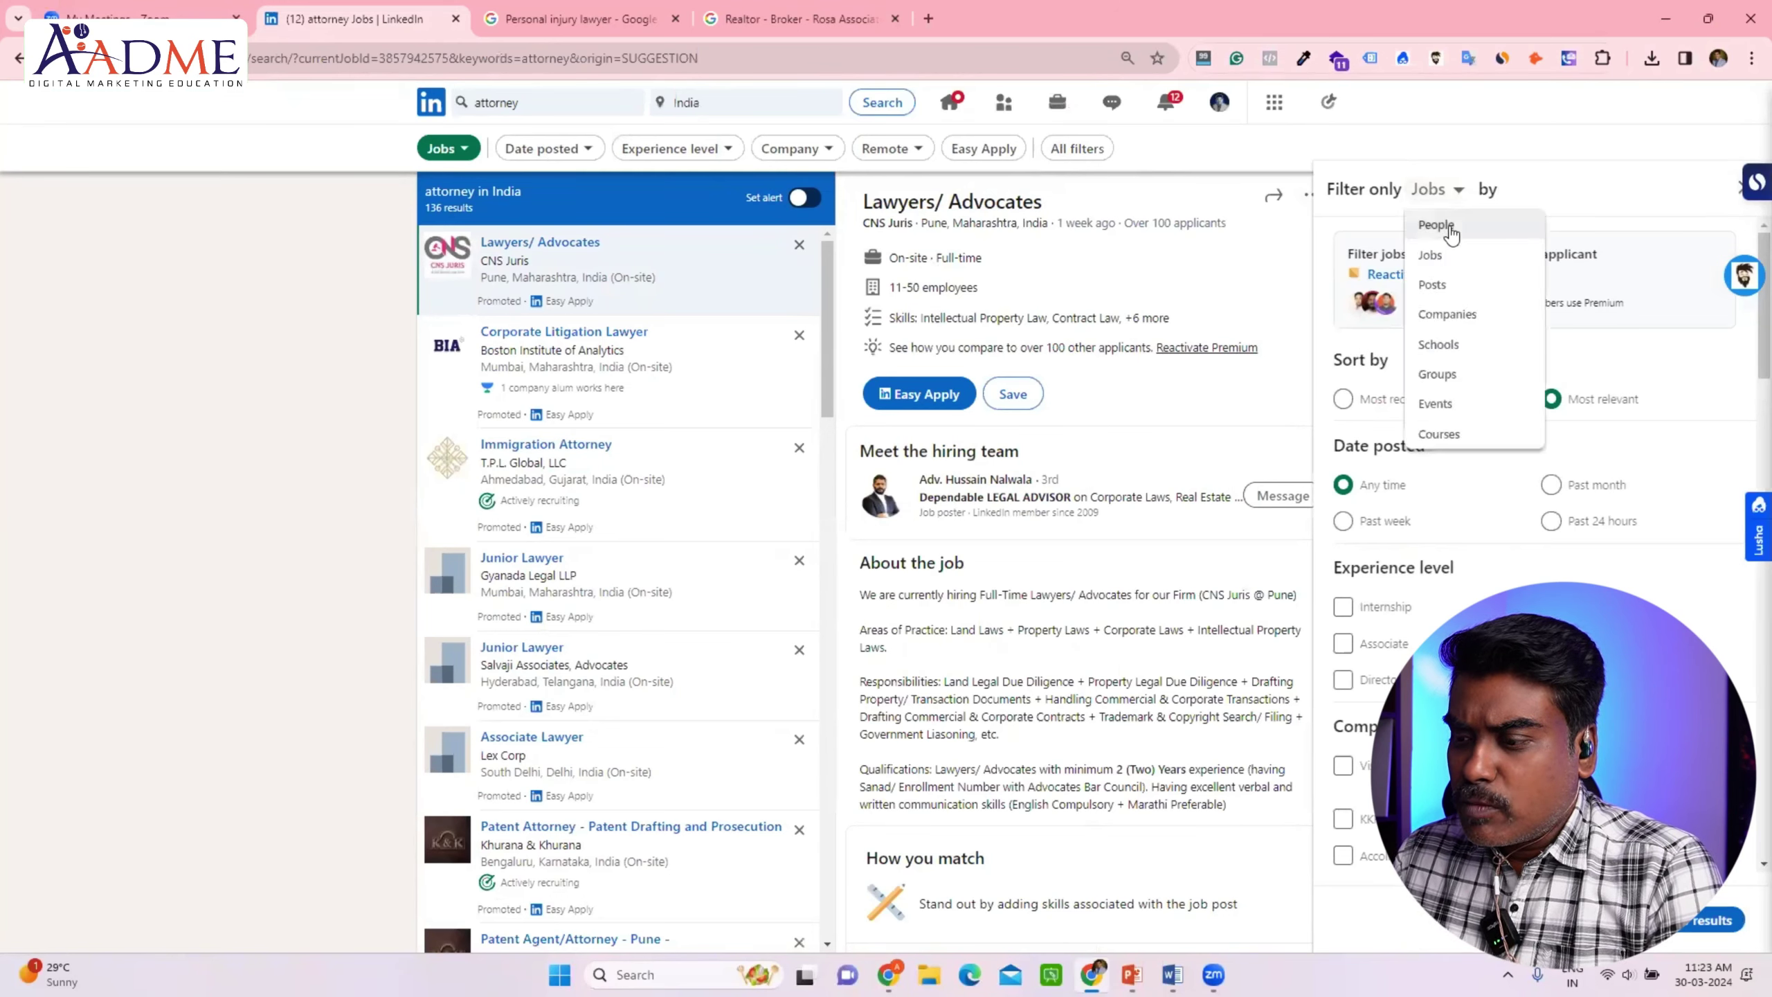
left_click(1435, 225)
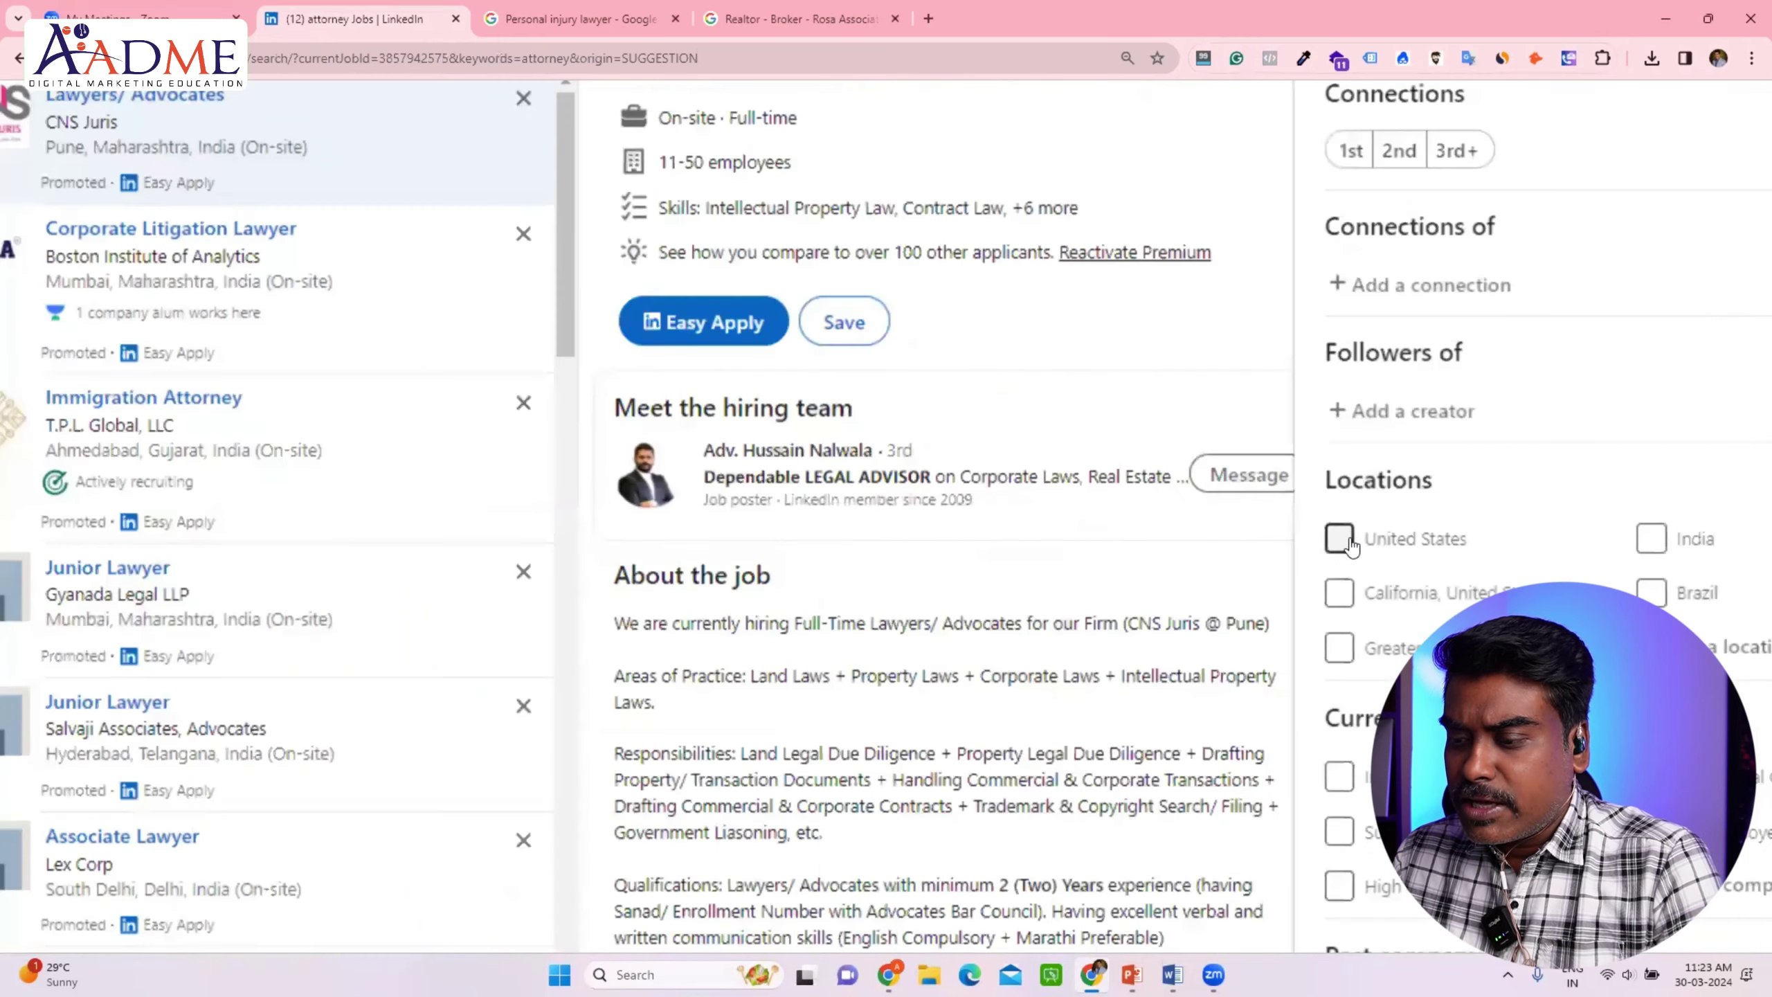
left_click(1341, 540)
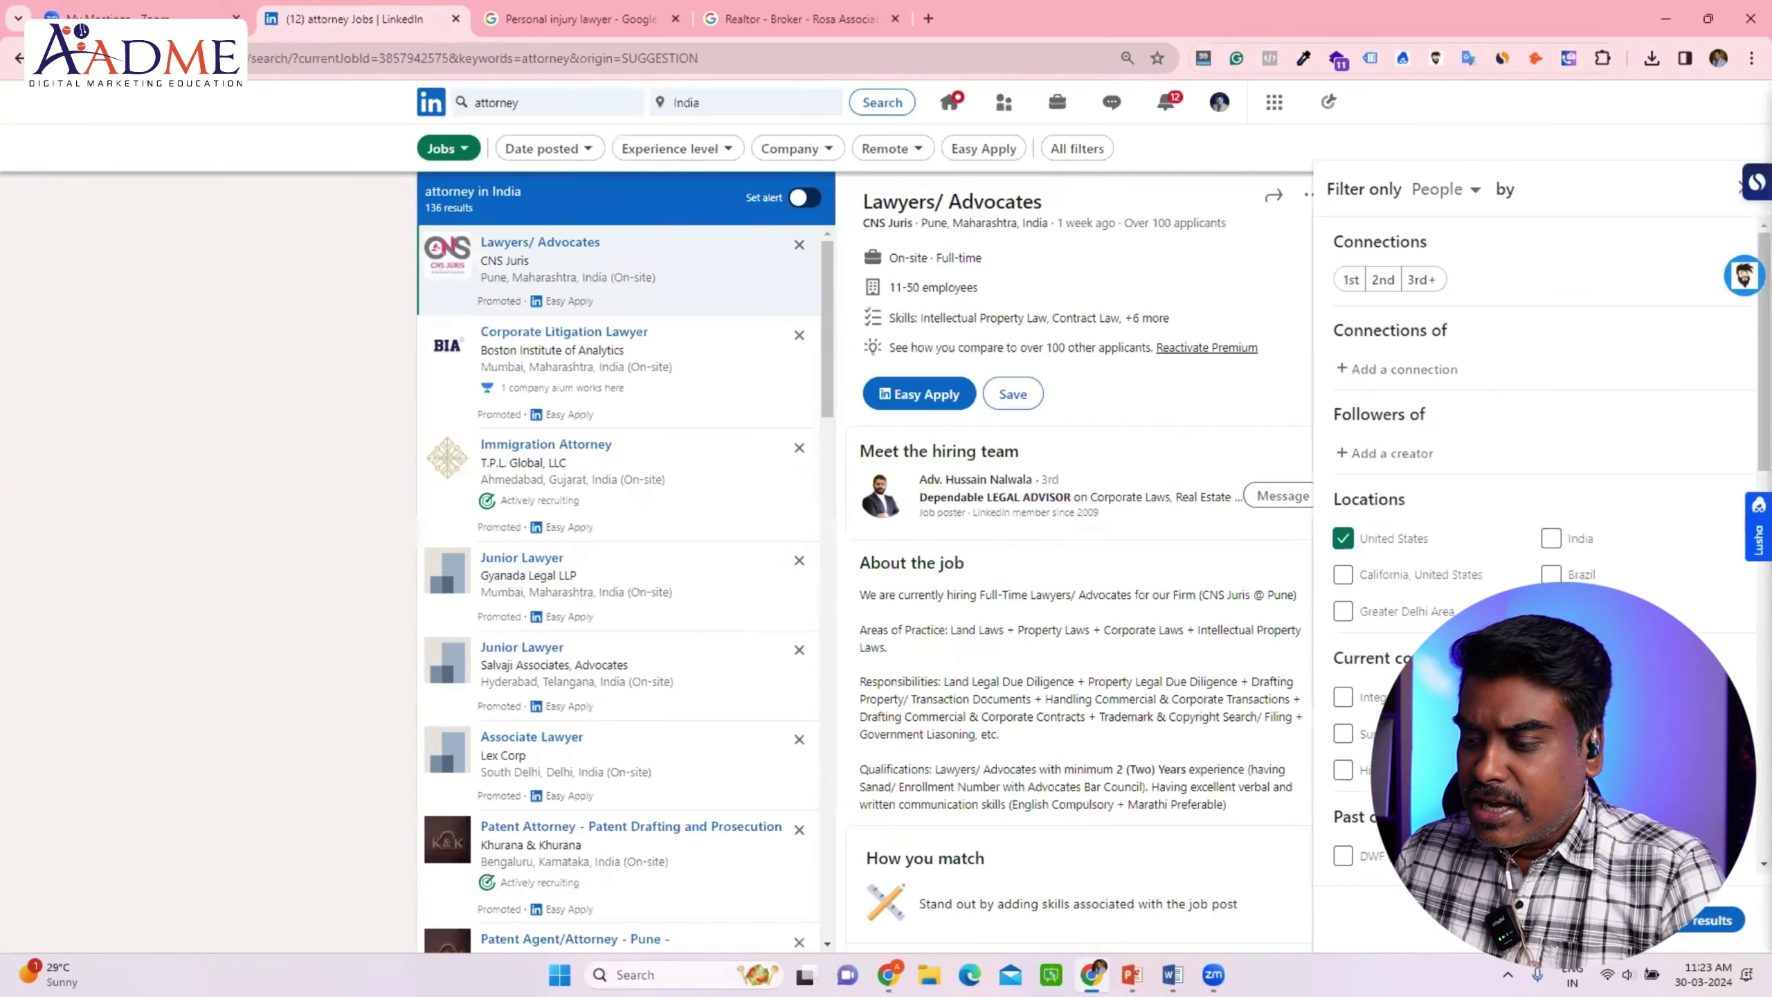
scroll(1350, 540, "down", 5)
scroll(1350, 539, "down", 5)
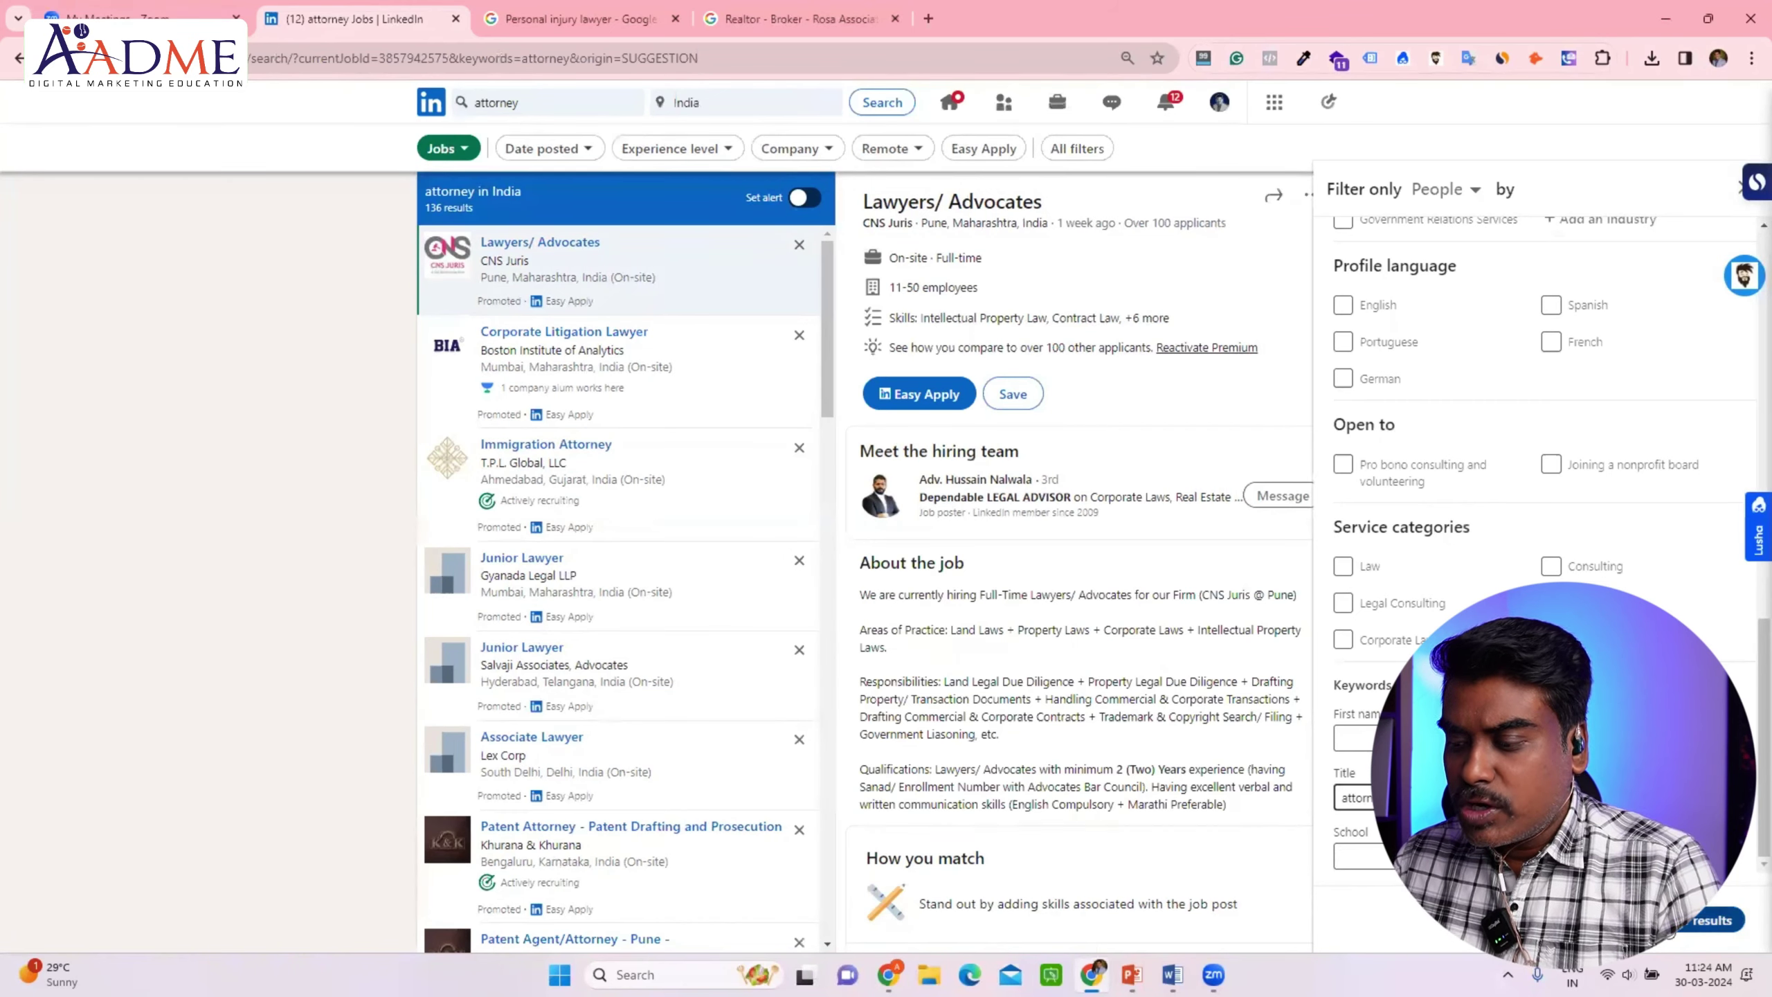
left_click(1713, 919)
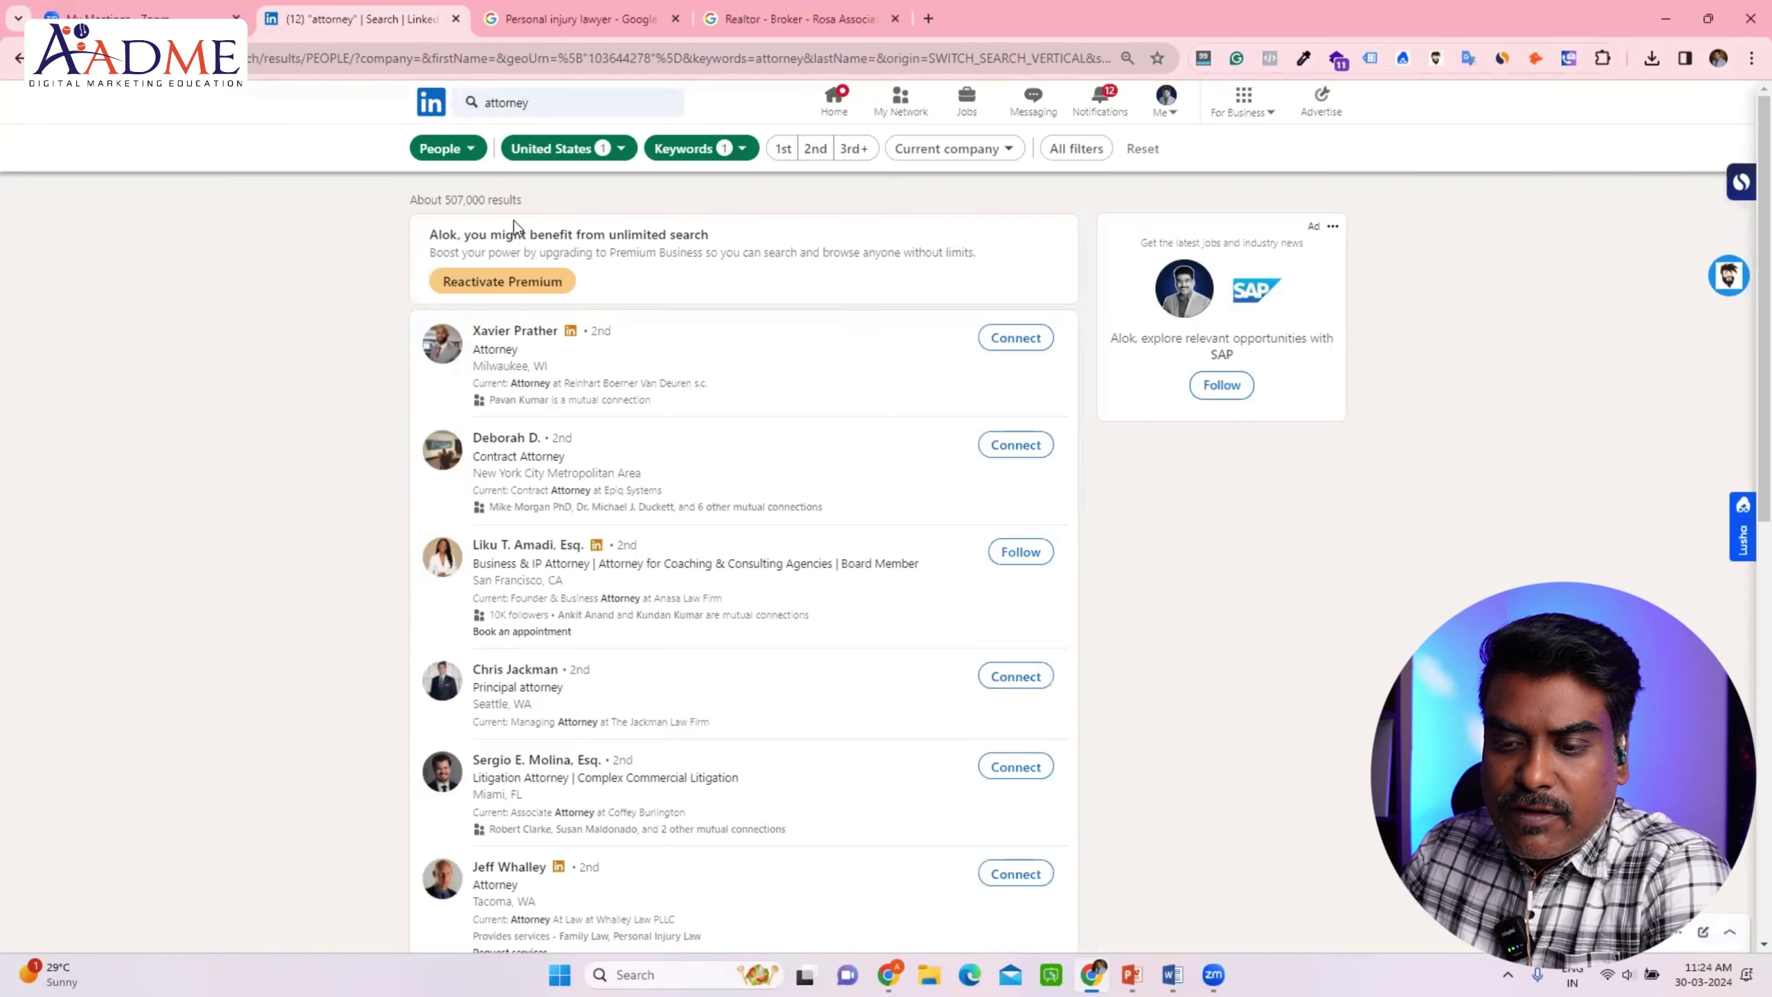
key("ctrl+plus")
key("ctrl+plus")
key("ctrl+plus")
key("ctrl+plus")
key("ctrl+plus")
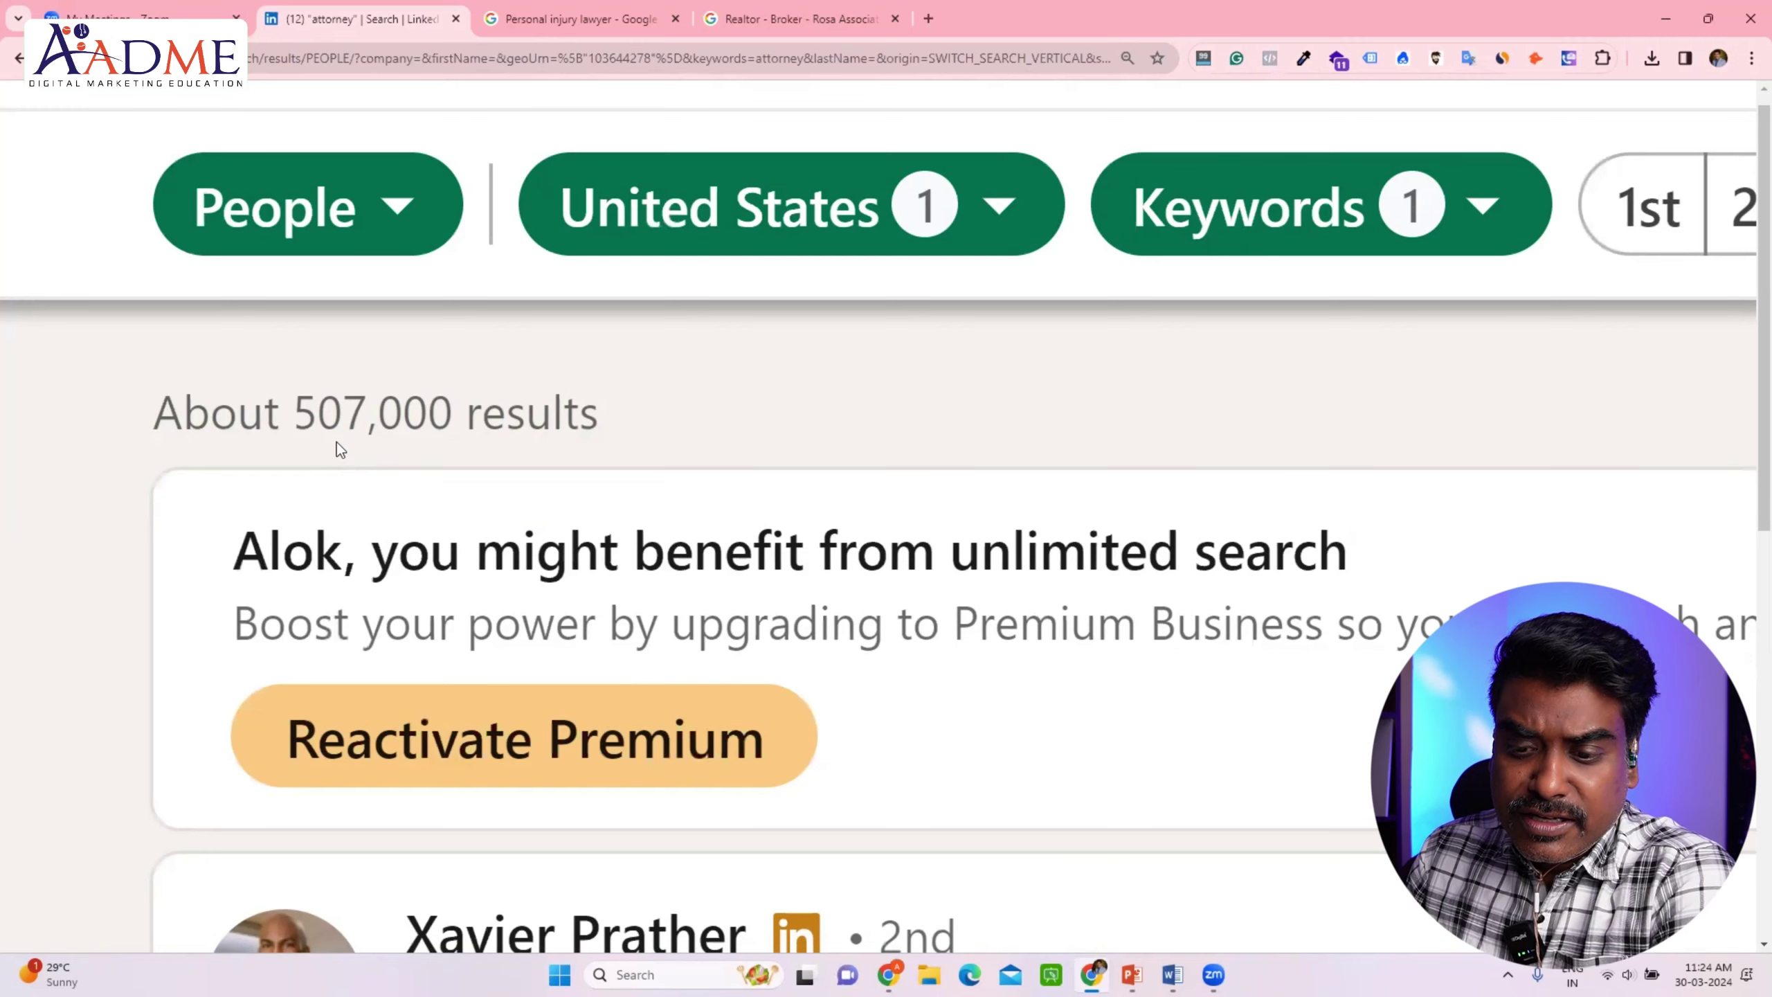
key("ctrl+0")
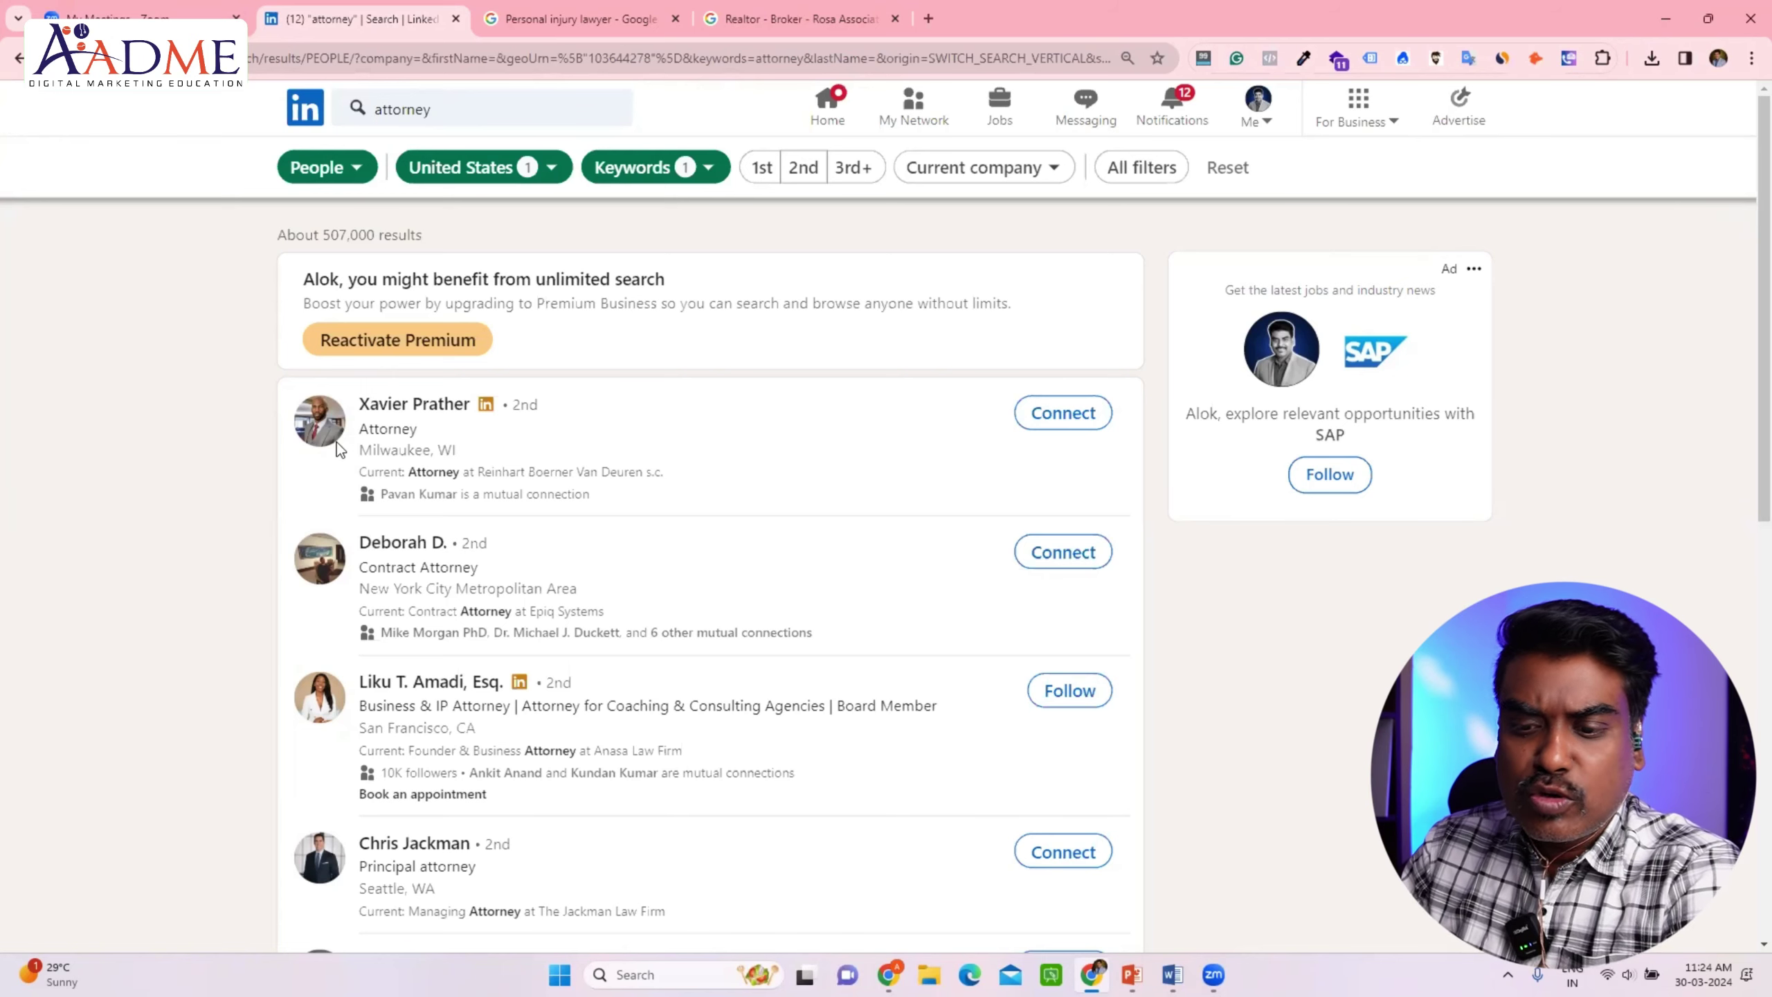
scroll(471, 457, "down", 2)
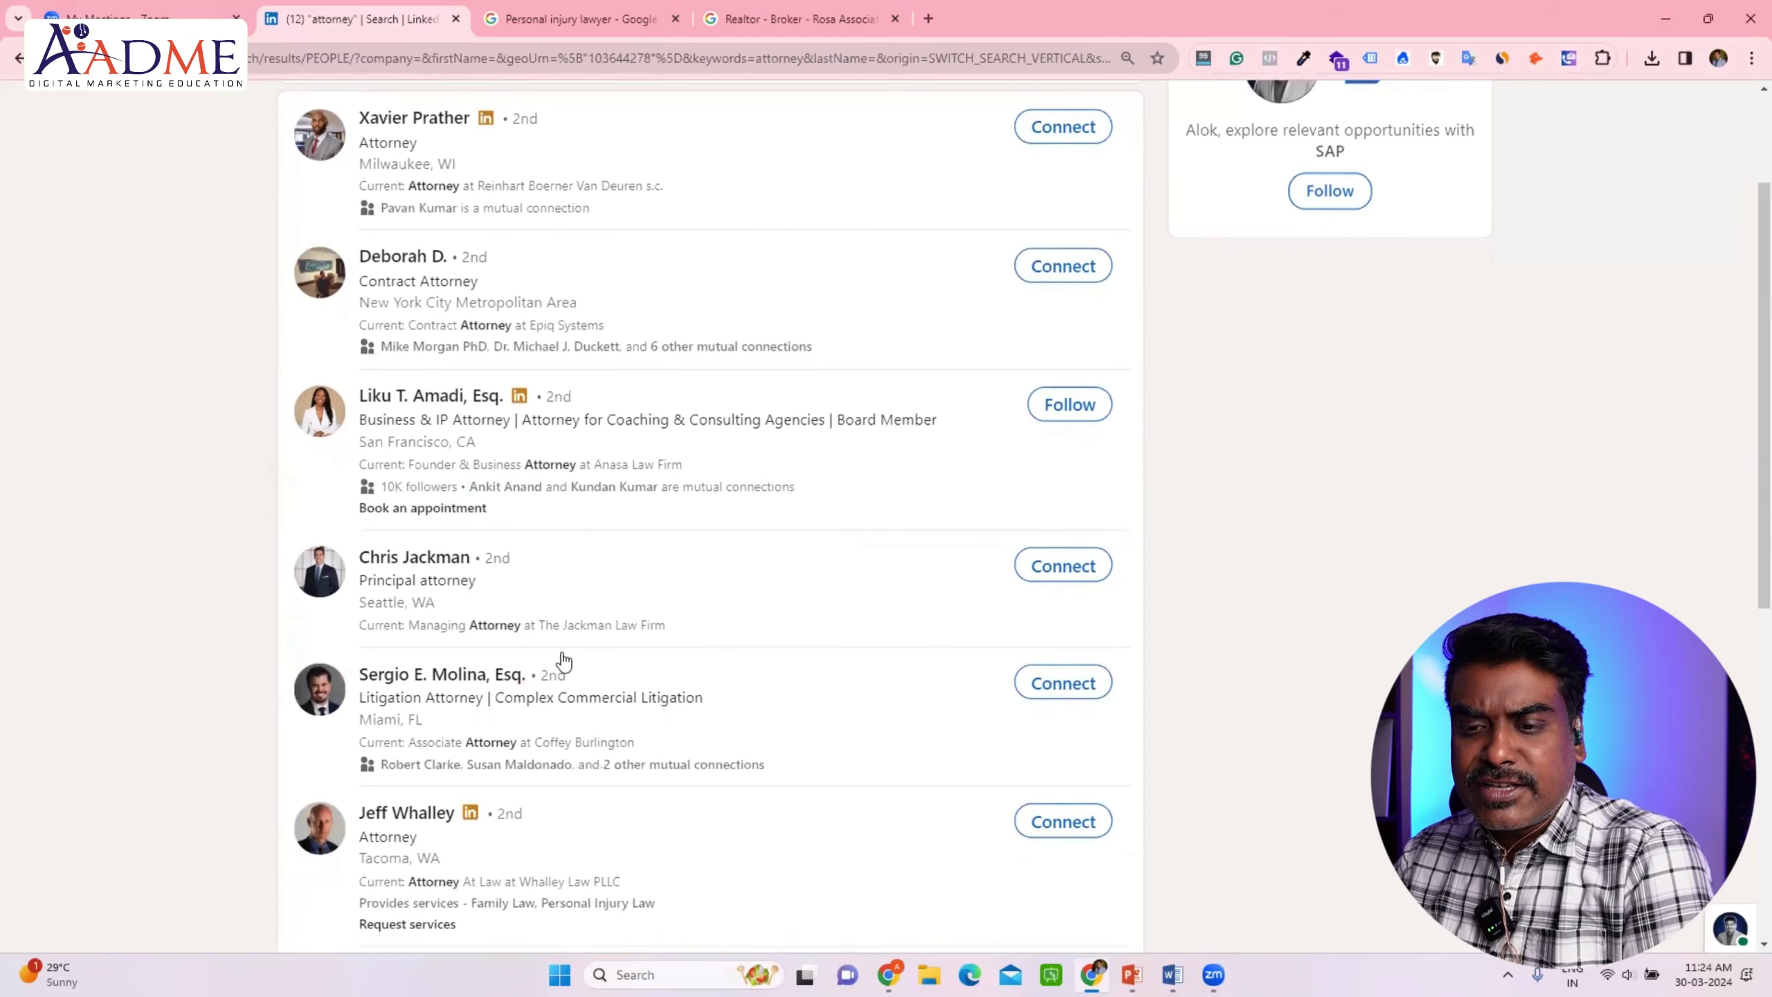
scroll(565, 651, "up", 1)
scroll(565, 645, "up", 2)
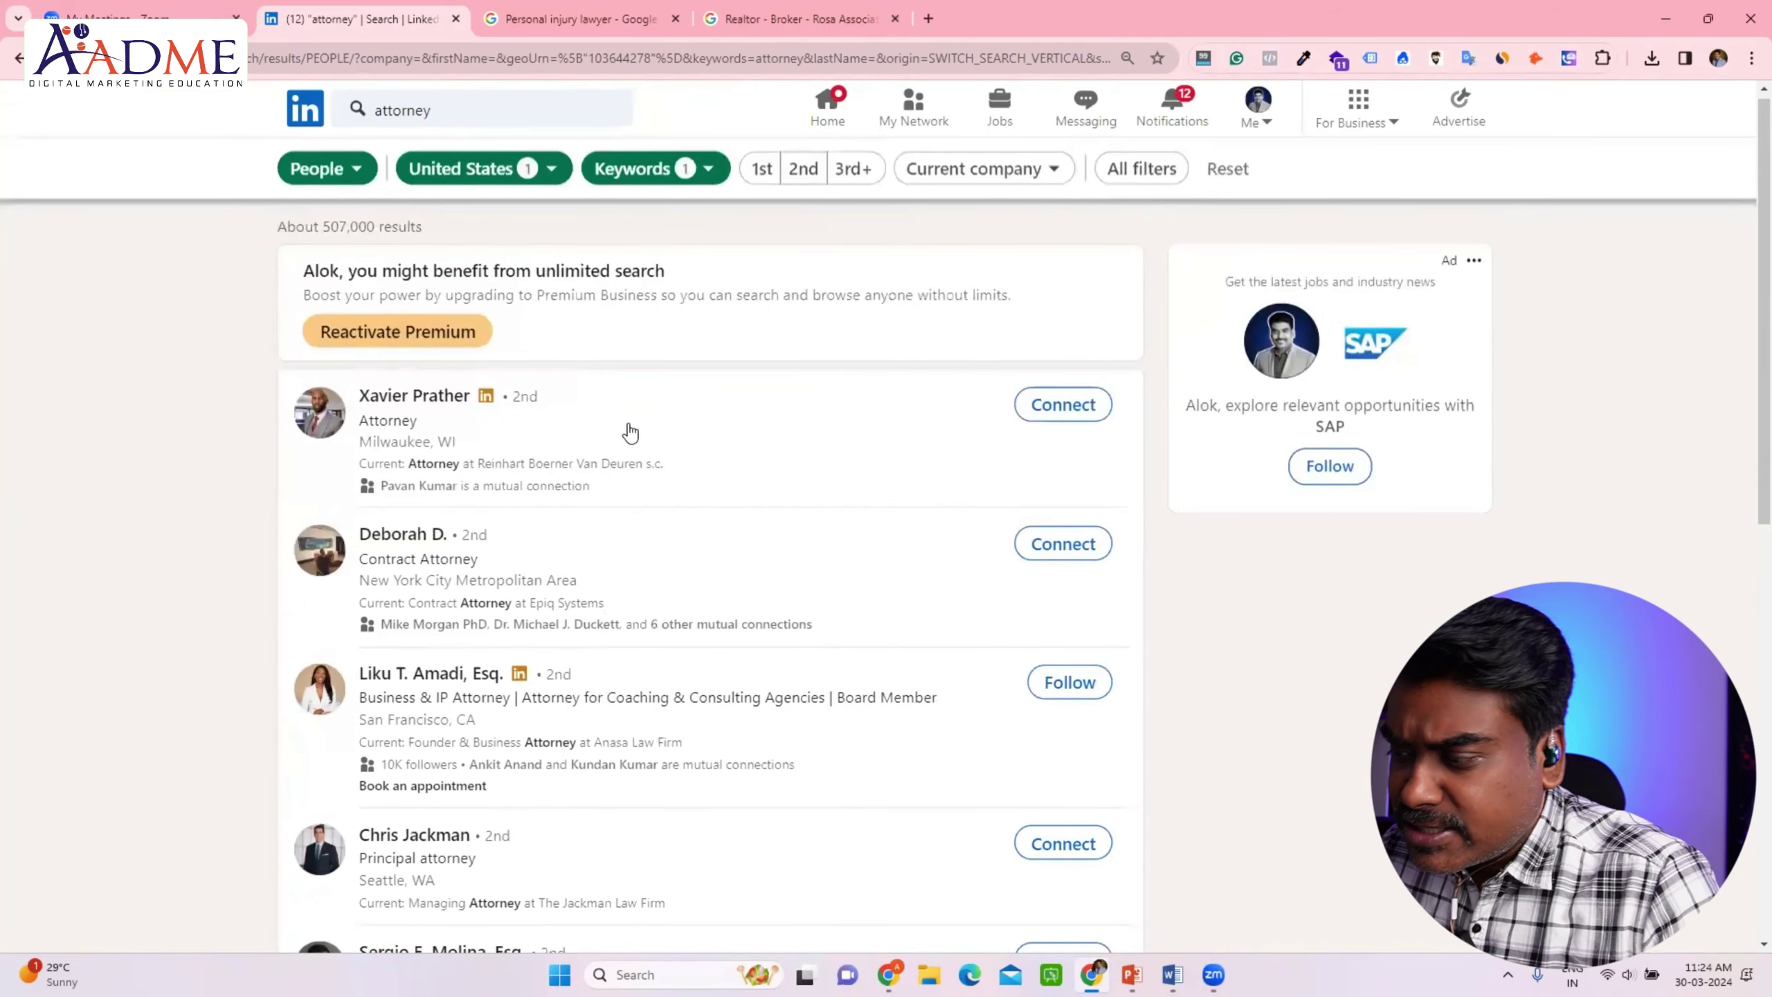
scroll(641, 503, "down", 2)
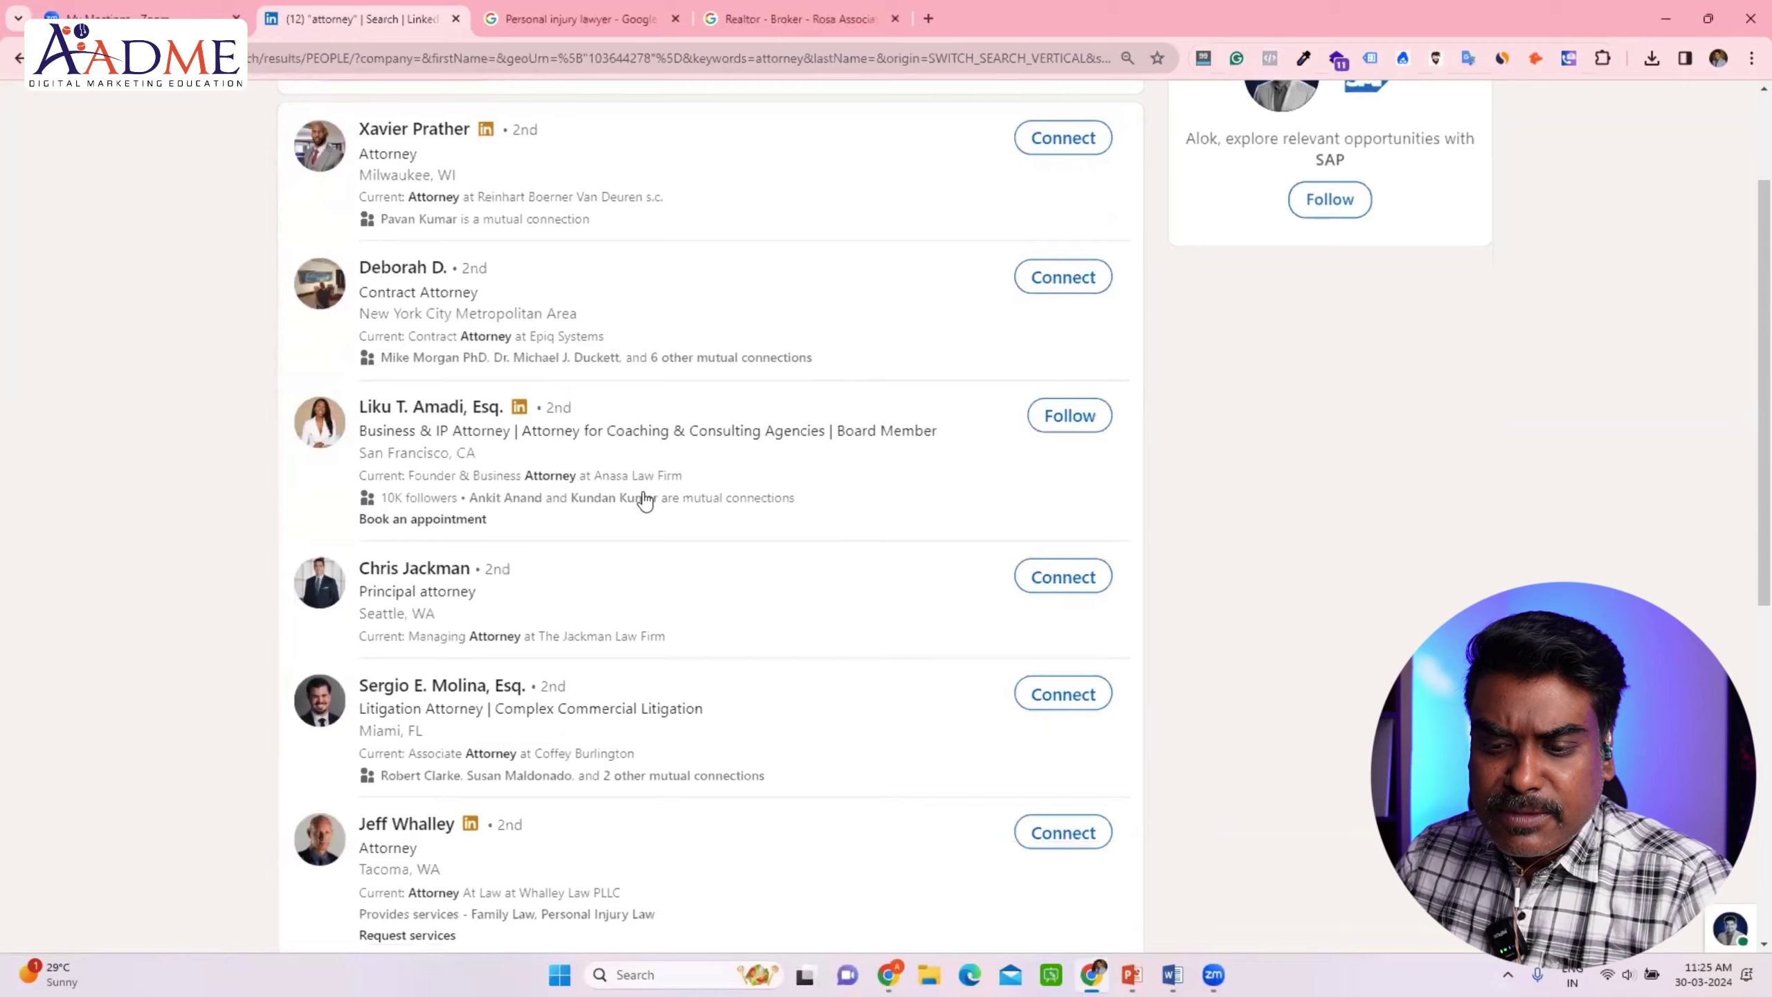
scroll(638, 530, "down", 2)
scroll(638, 530, "down", 5)
scroll(633, 566, "down", 1)
scroll(637, 566, "up", 2)
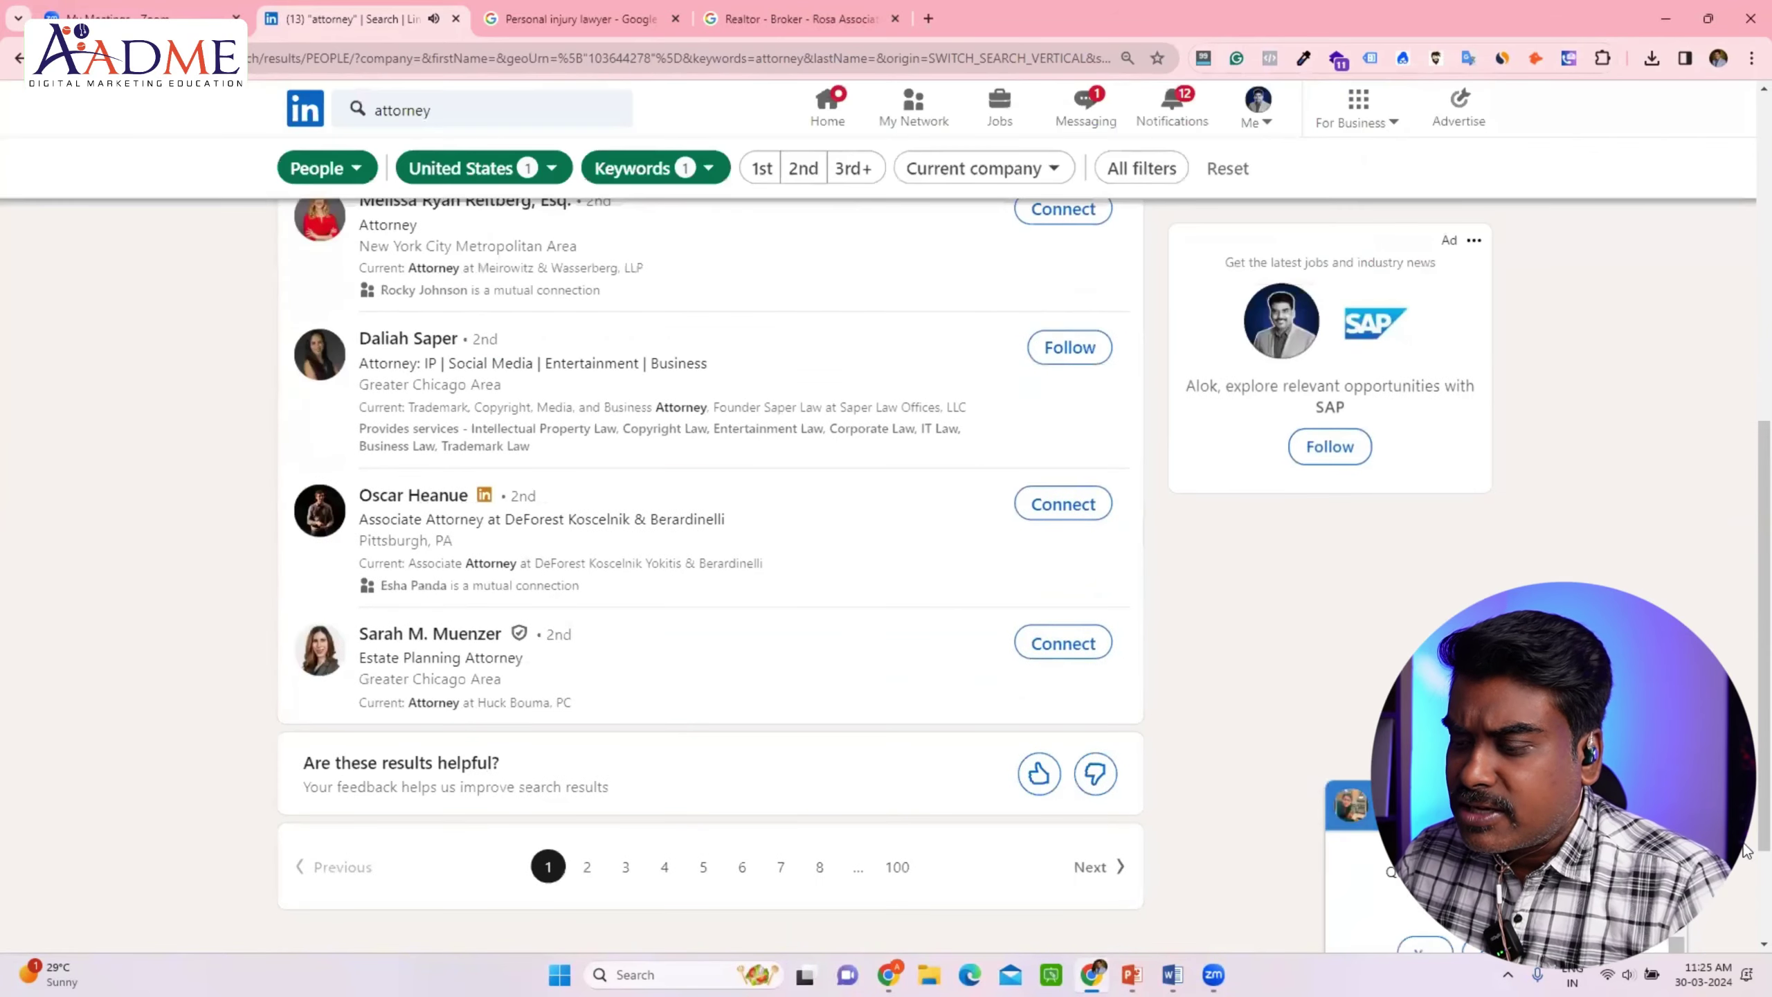
scroll(536, 293, "down", 2)
scroll(535, 294, "up", 2)
scroll(536, 294, "up", 5)
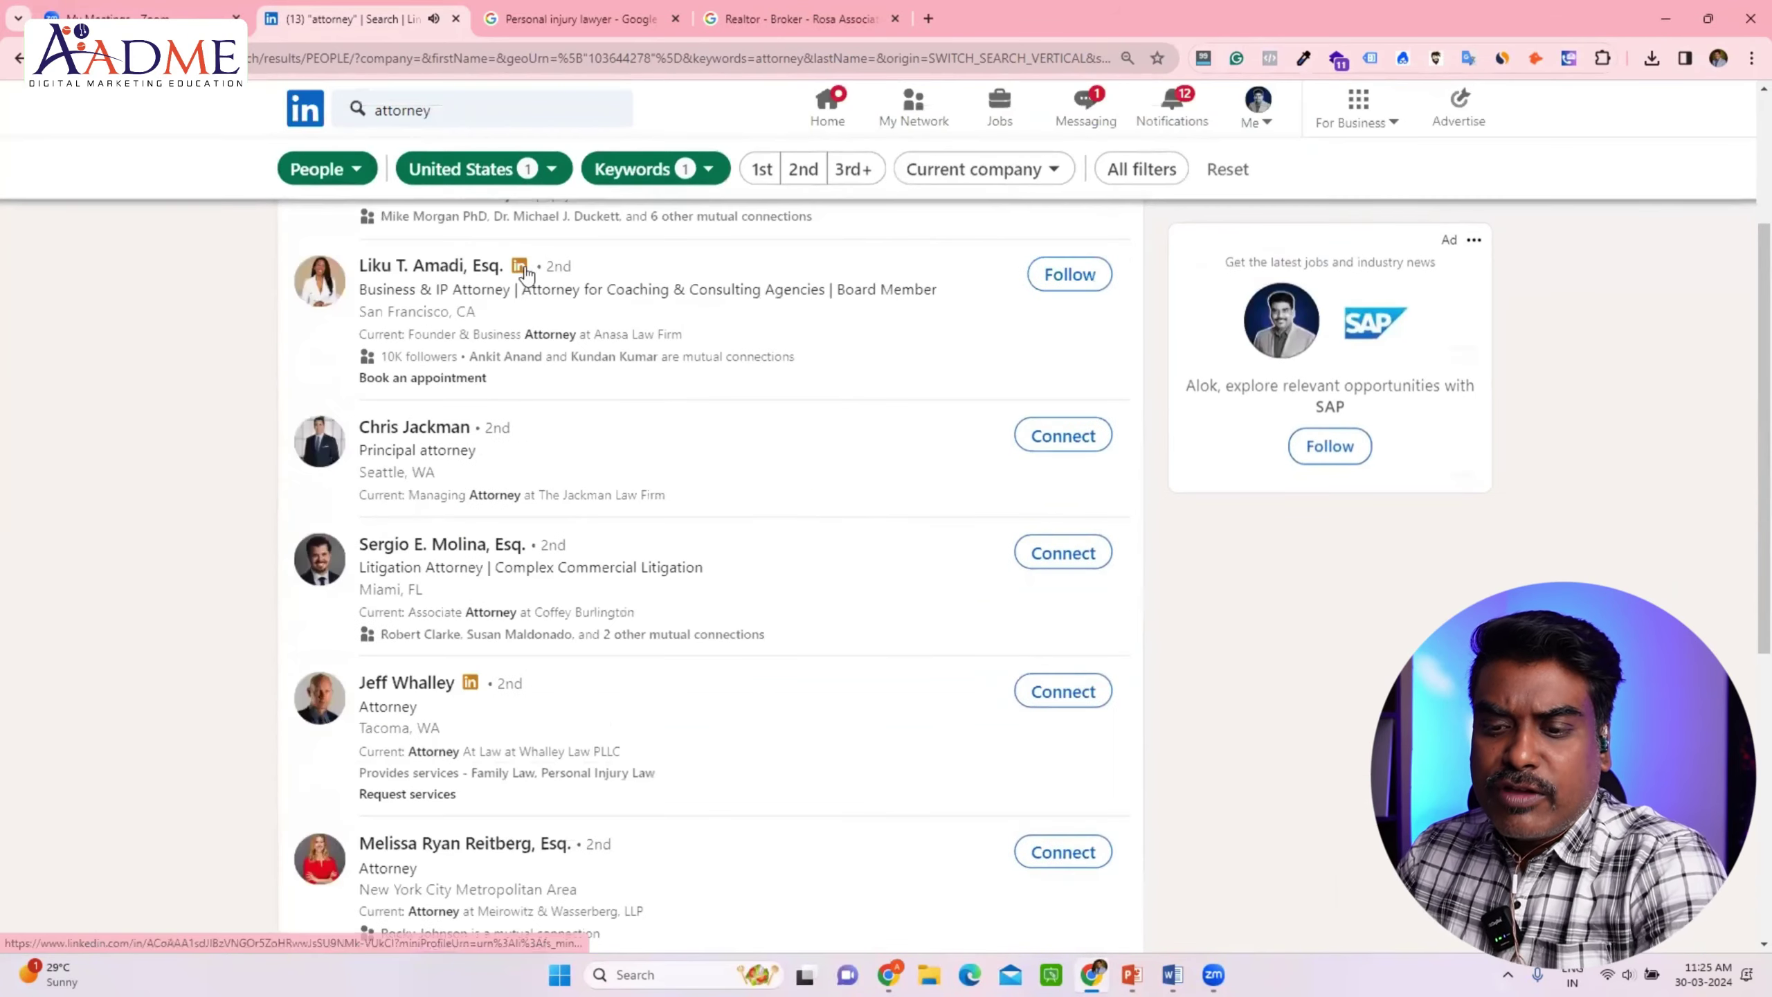
scroll(540, 347, "up", 2)
scroll(547, 393, "down", 1)
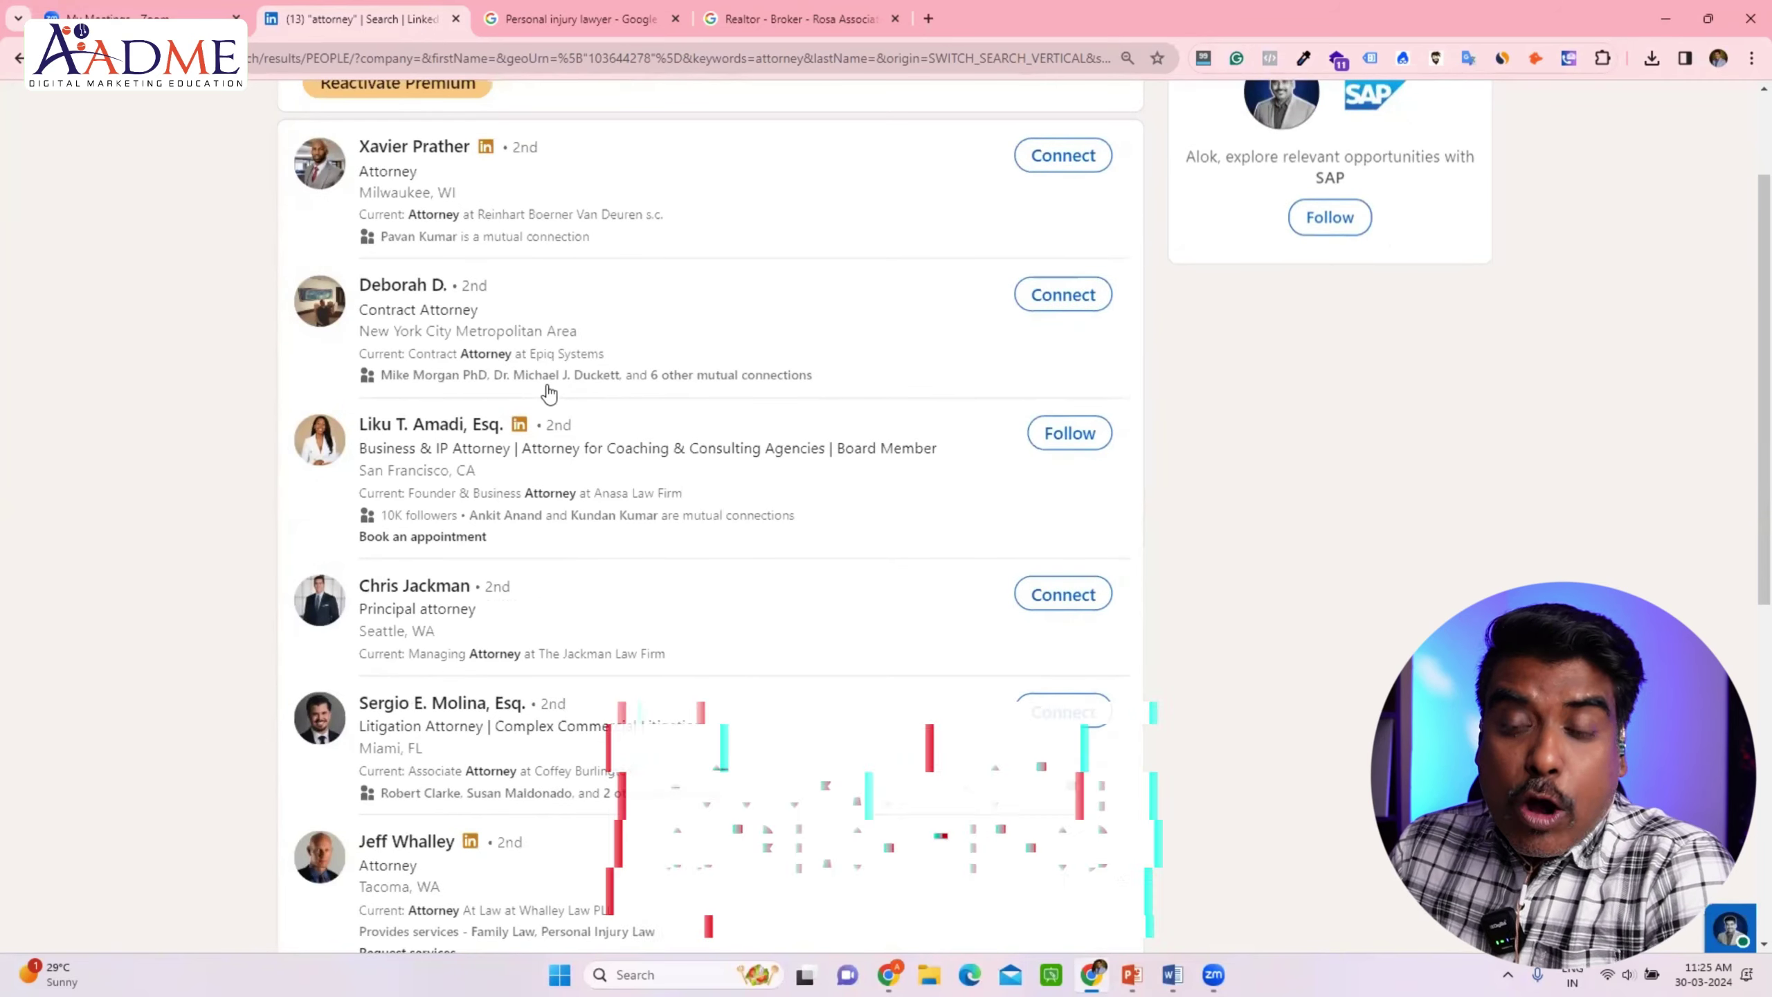
left_click(411, 149)
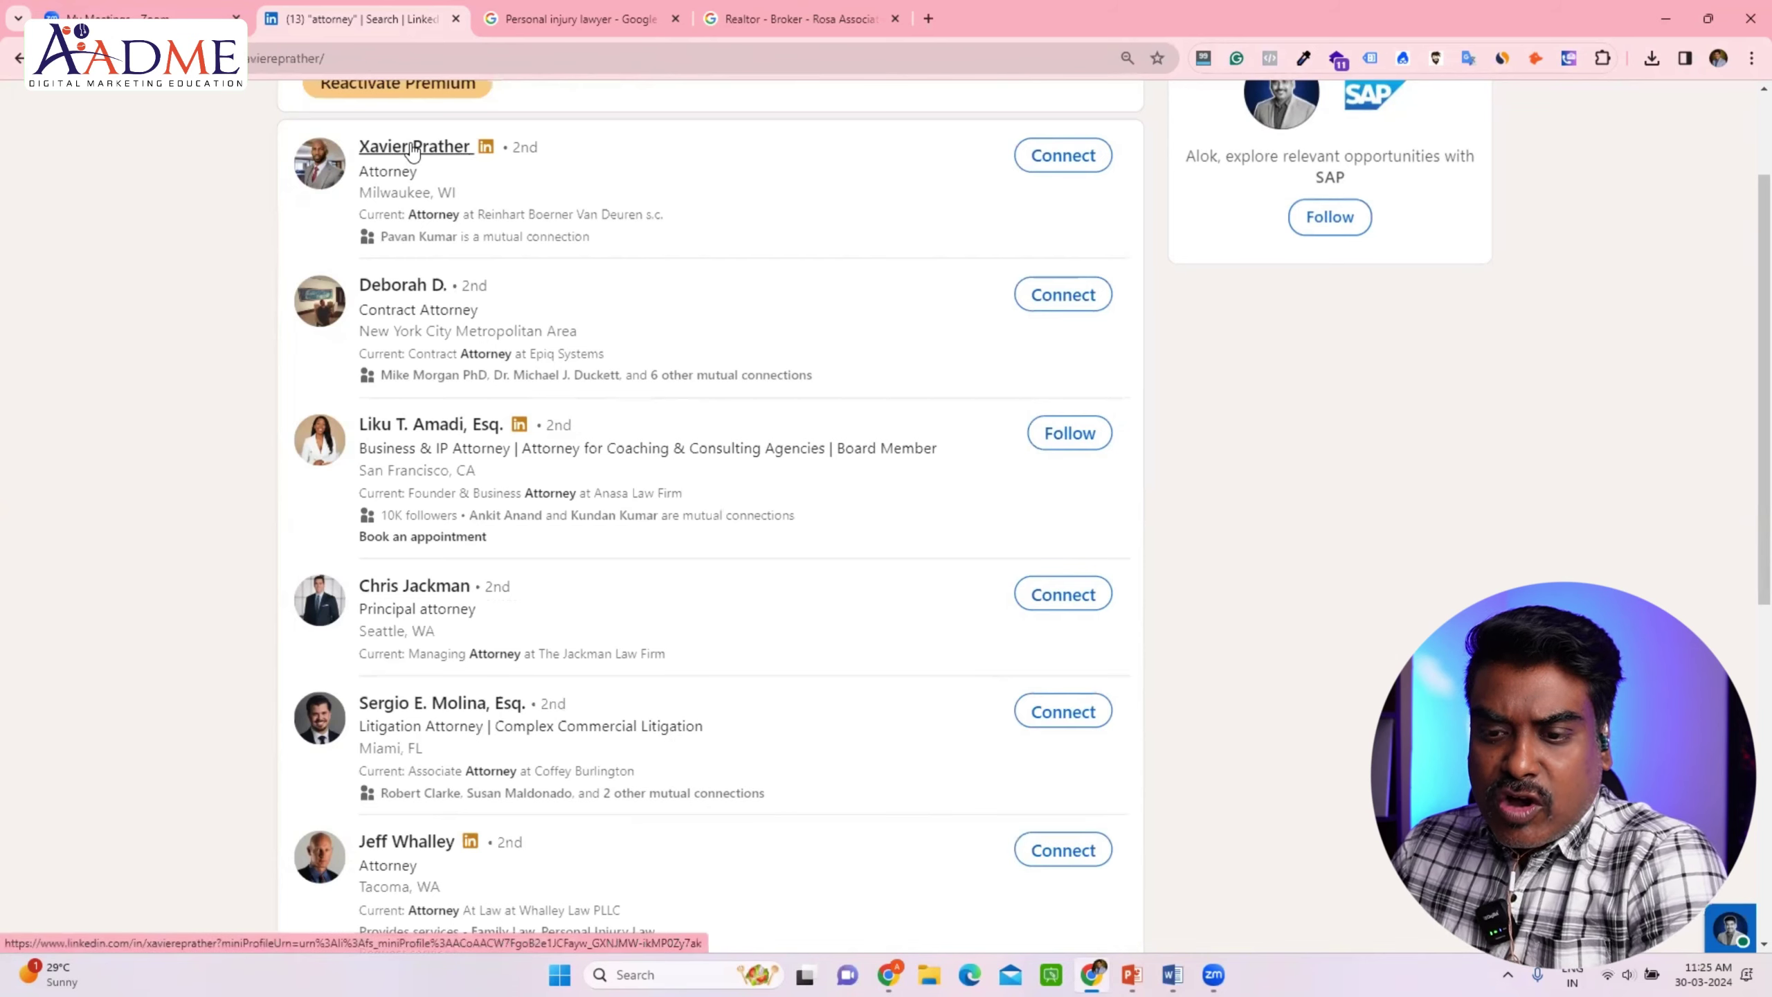
scroll(416, 208, "up", 2)
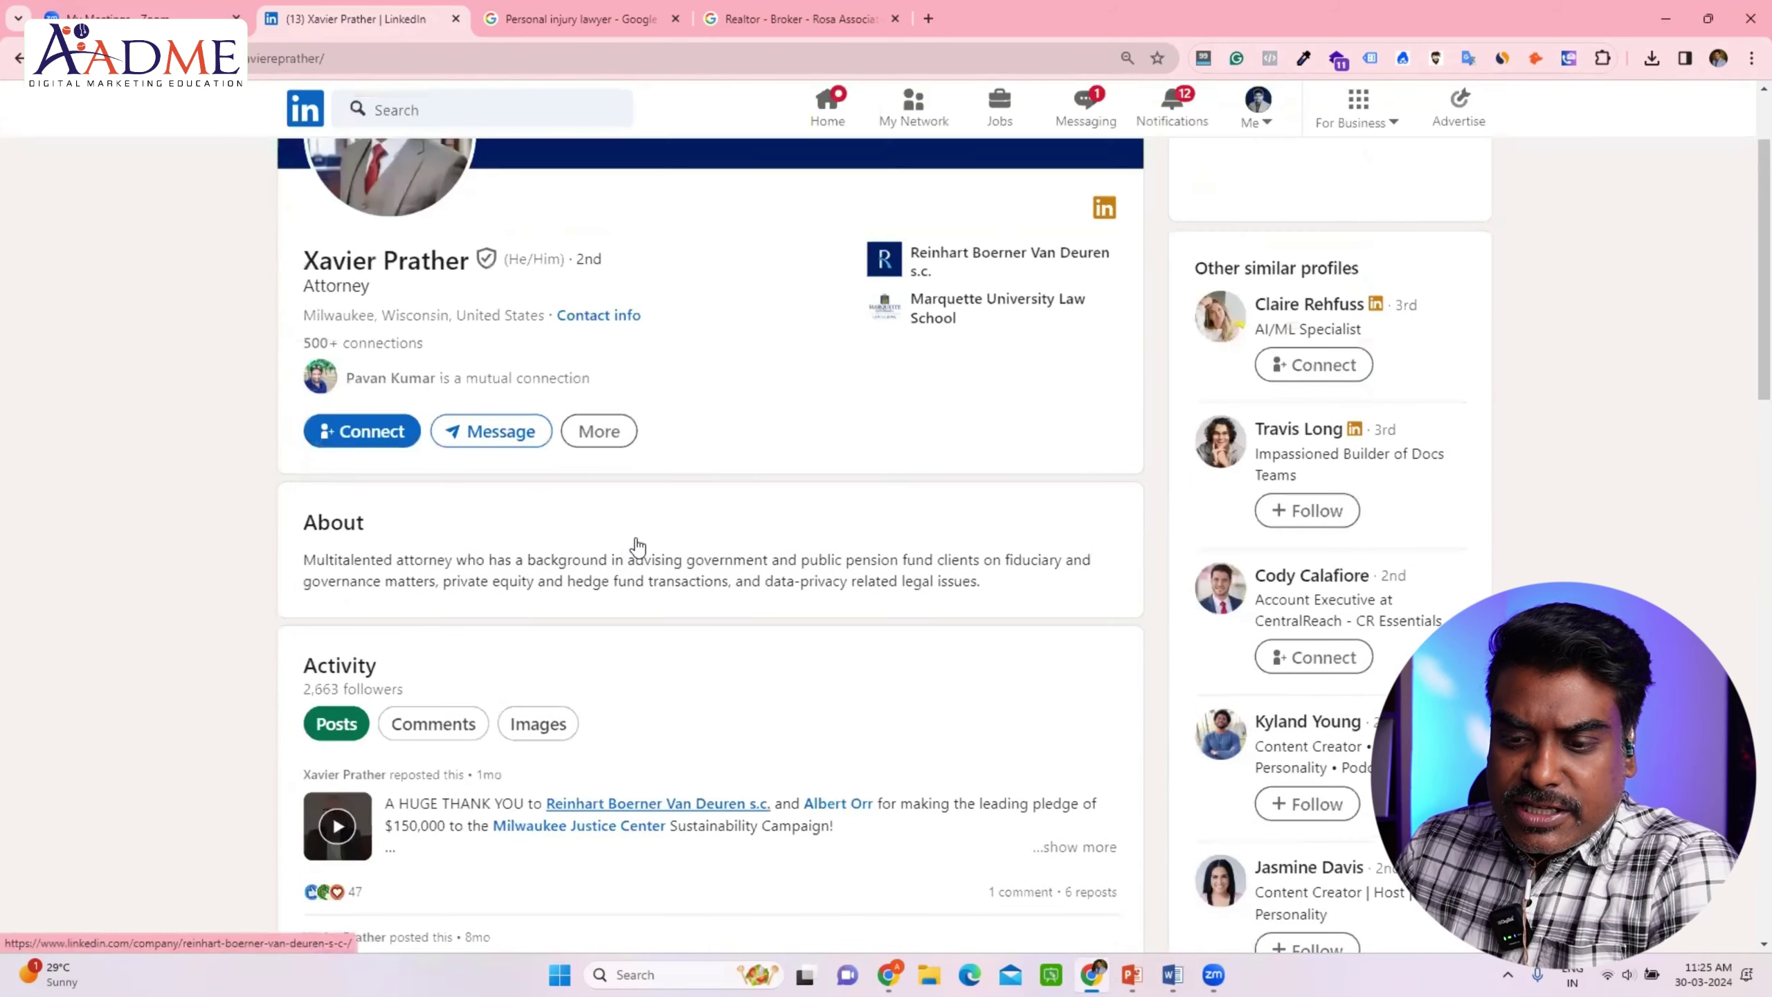
scroll(463, 407, "up", 2)
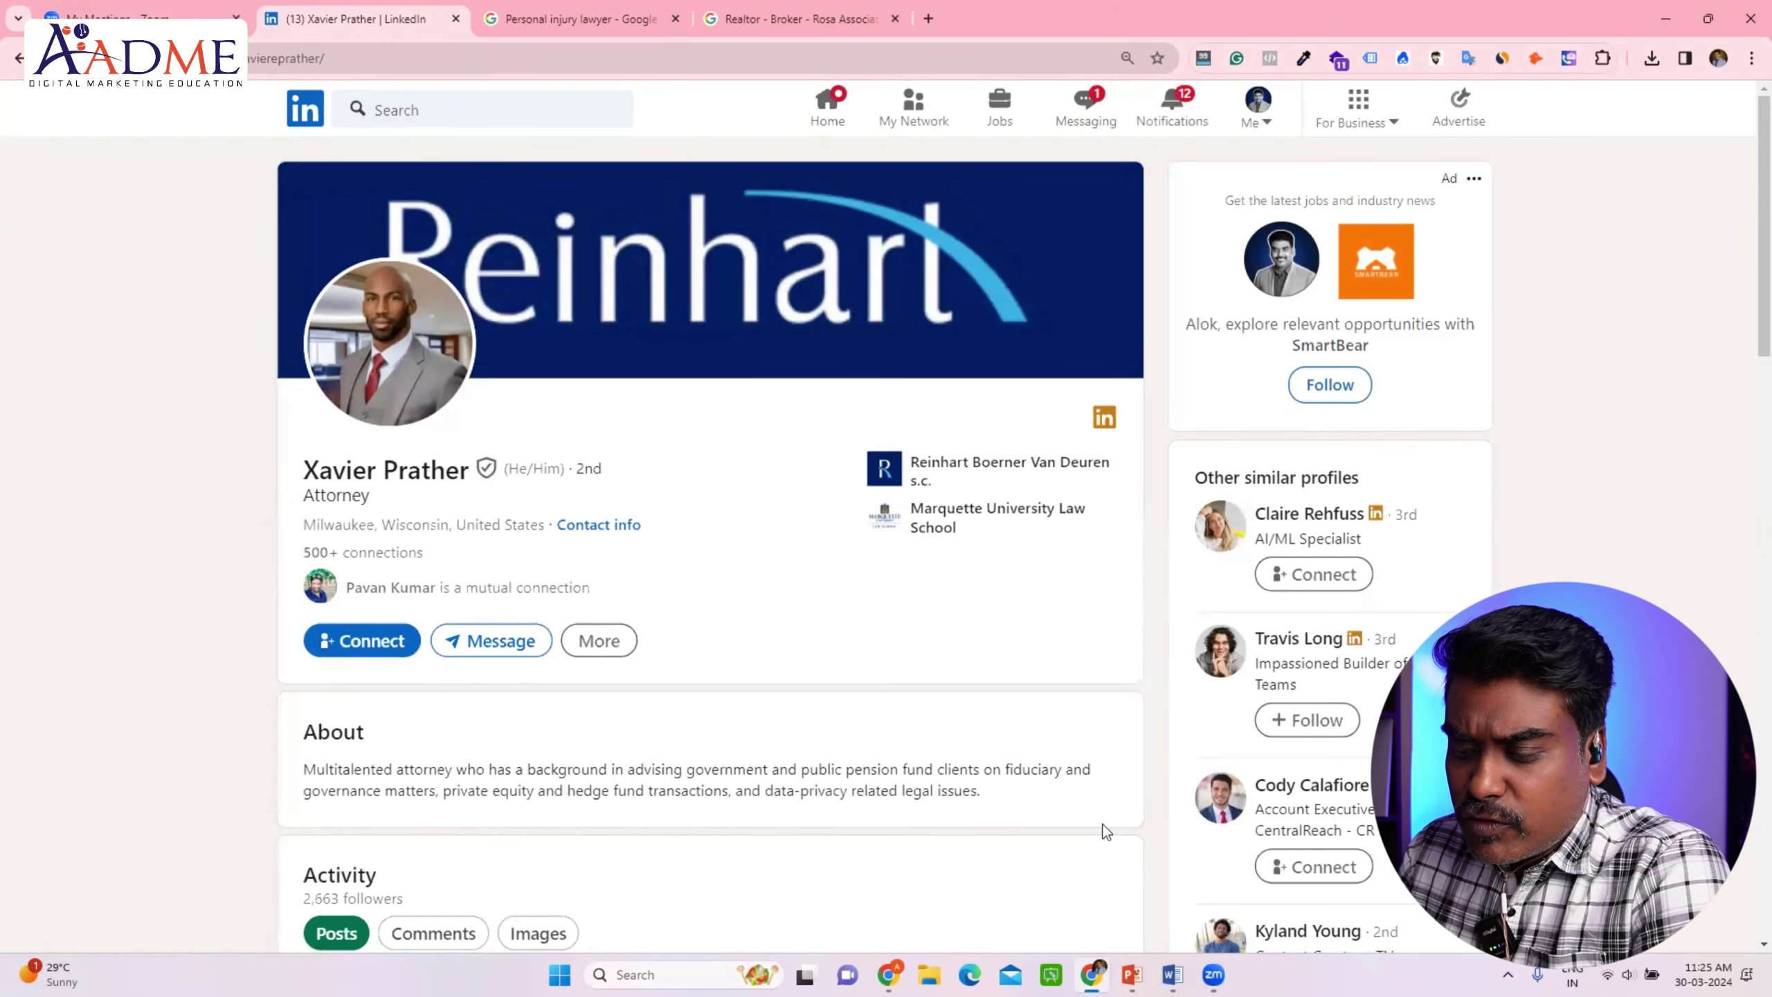
- Bring up the Word invitation template and remove the blank line after the greeting
mouse_move(1172, 975)
left_click(1299, 886)
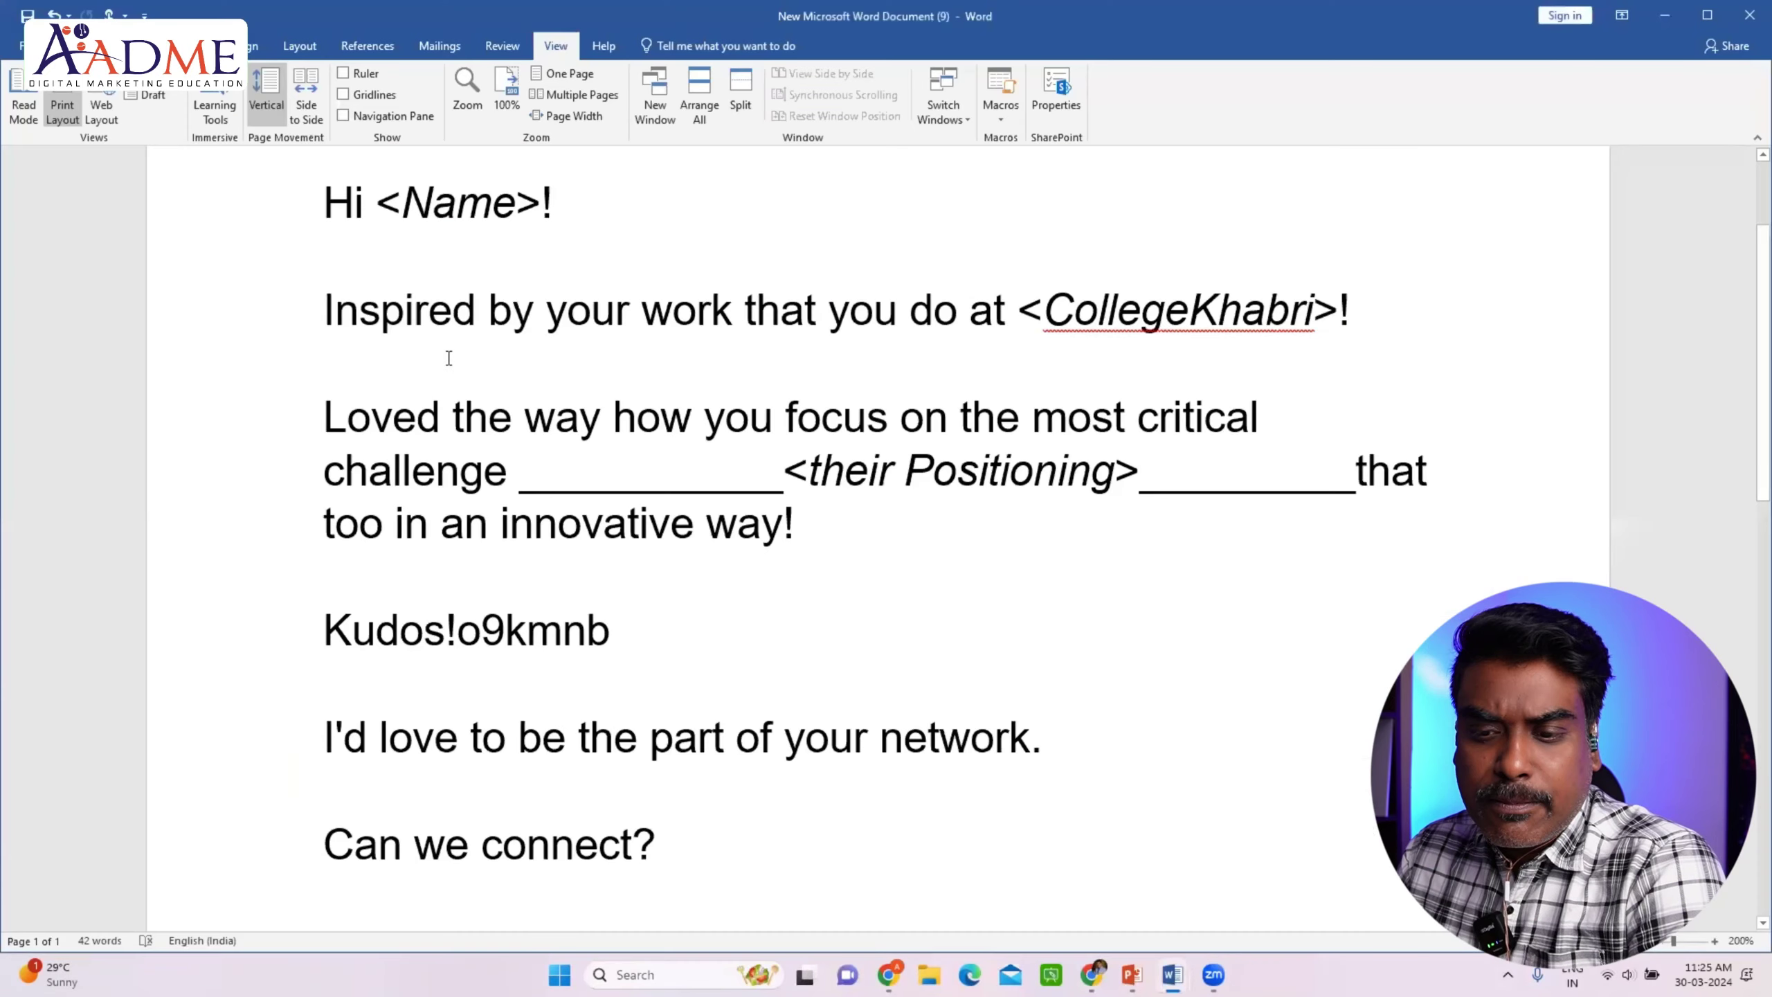
left_click_drag(514, 202, 400, 203)
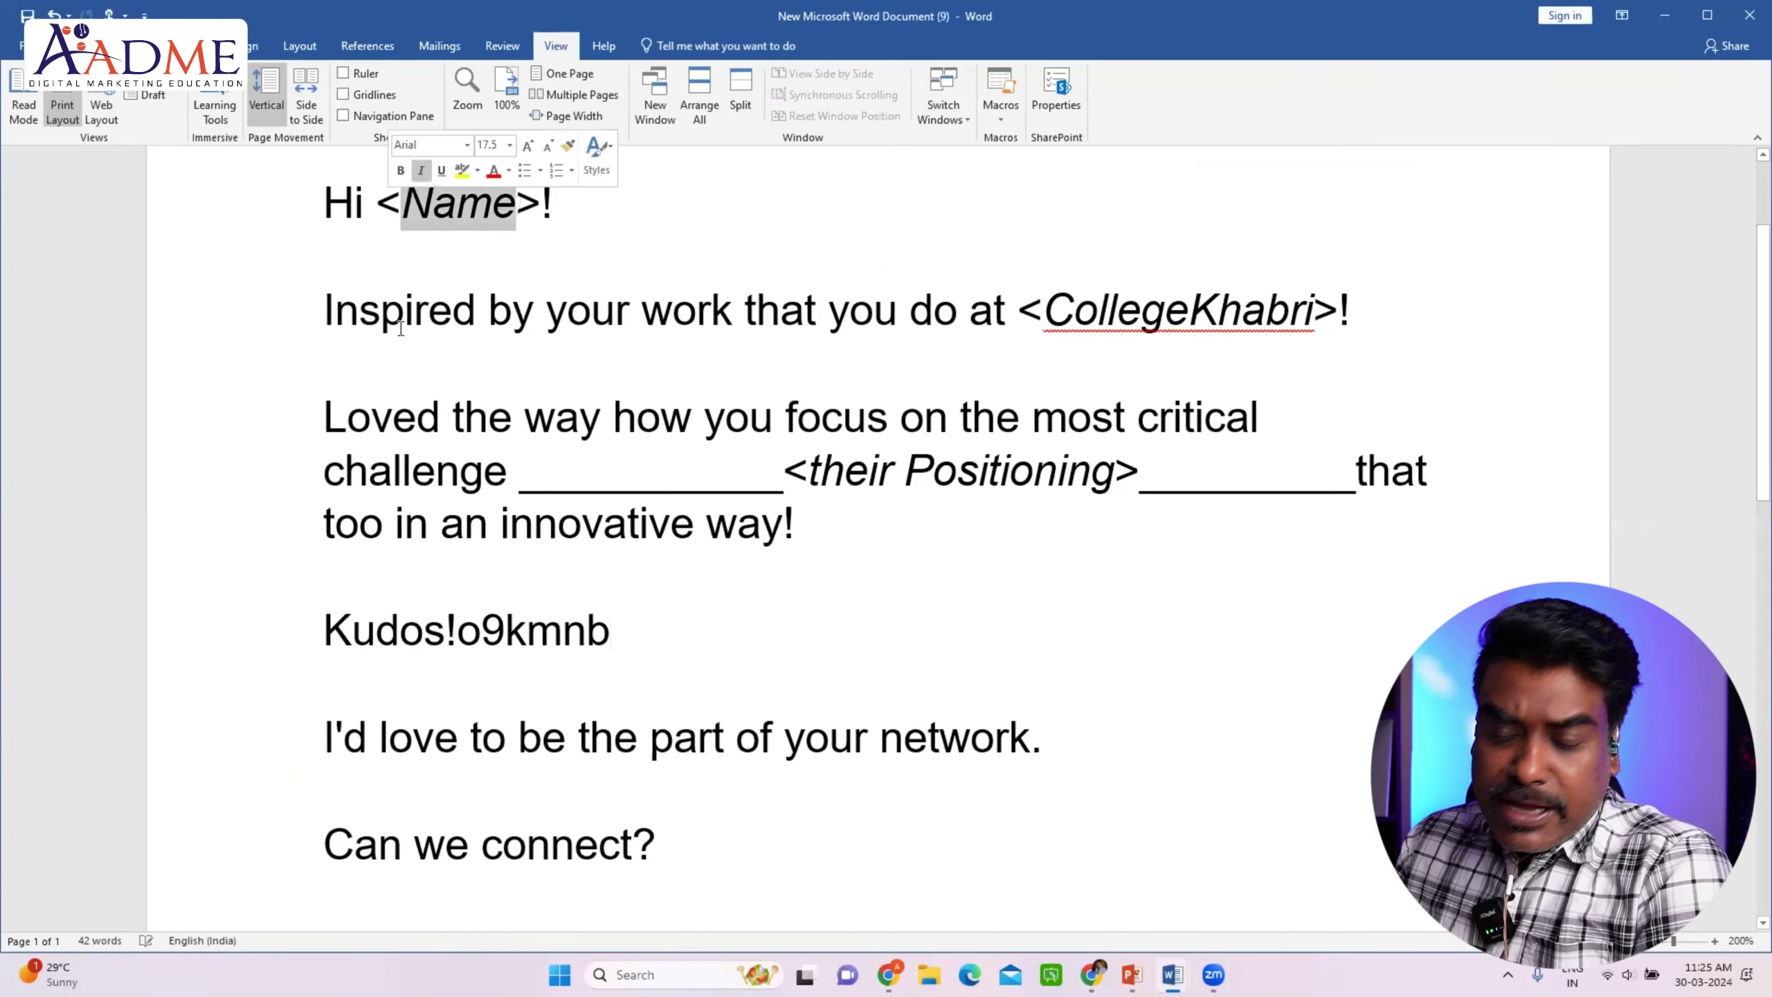
left_click(326, 312)
key("BackSpace")
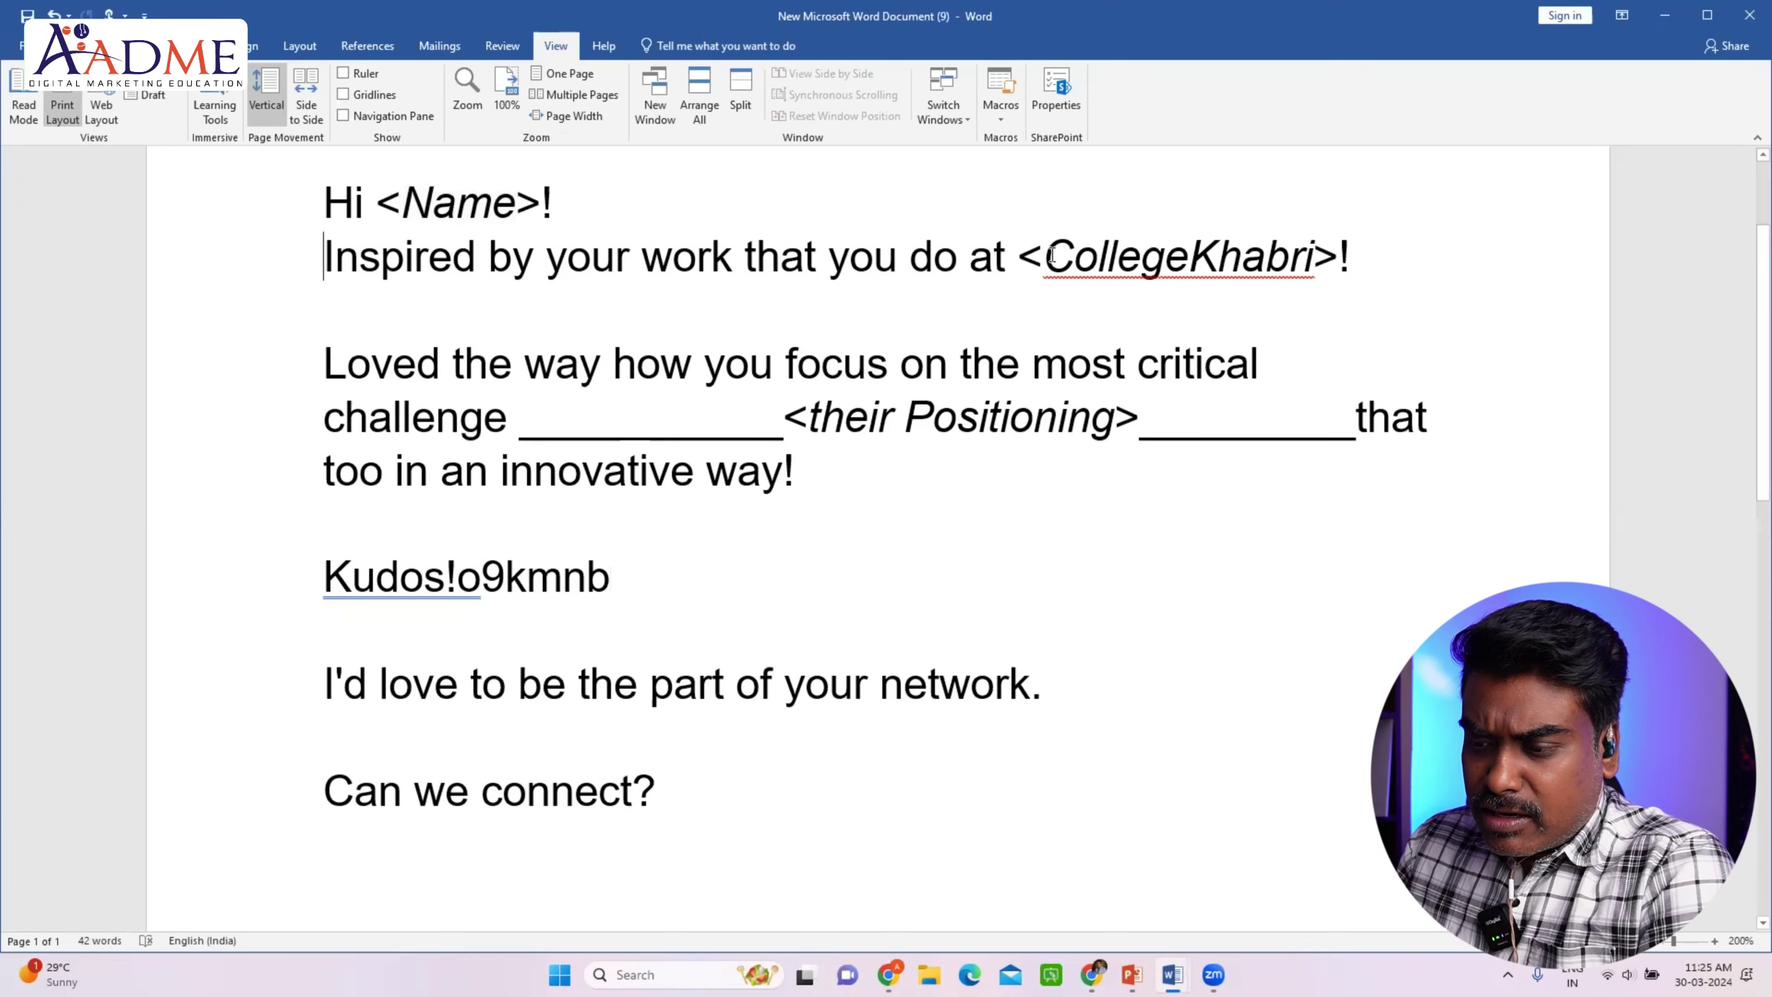
- Delete the stray characters after the Company placeholder and after 'Kudos!'
left_click_drag(1043, 257, 1306, 257)
type("Com")
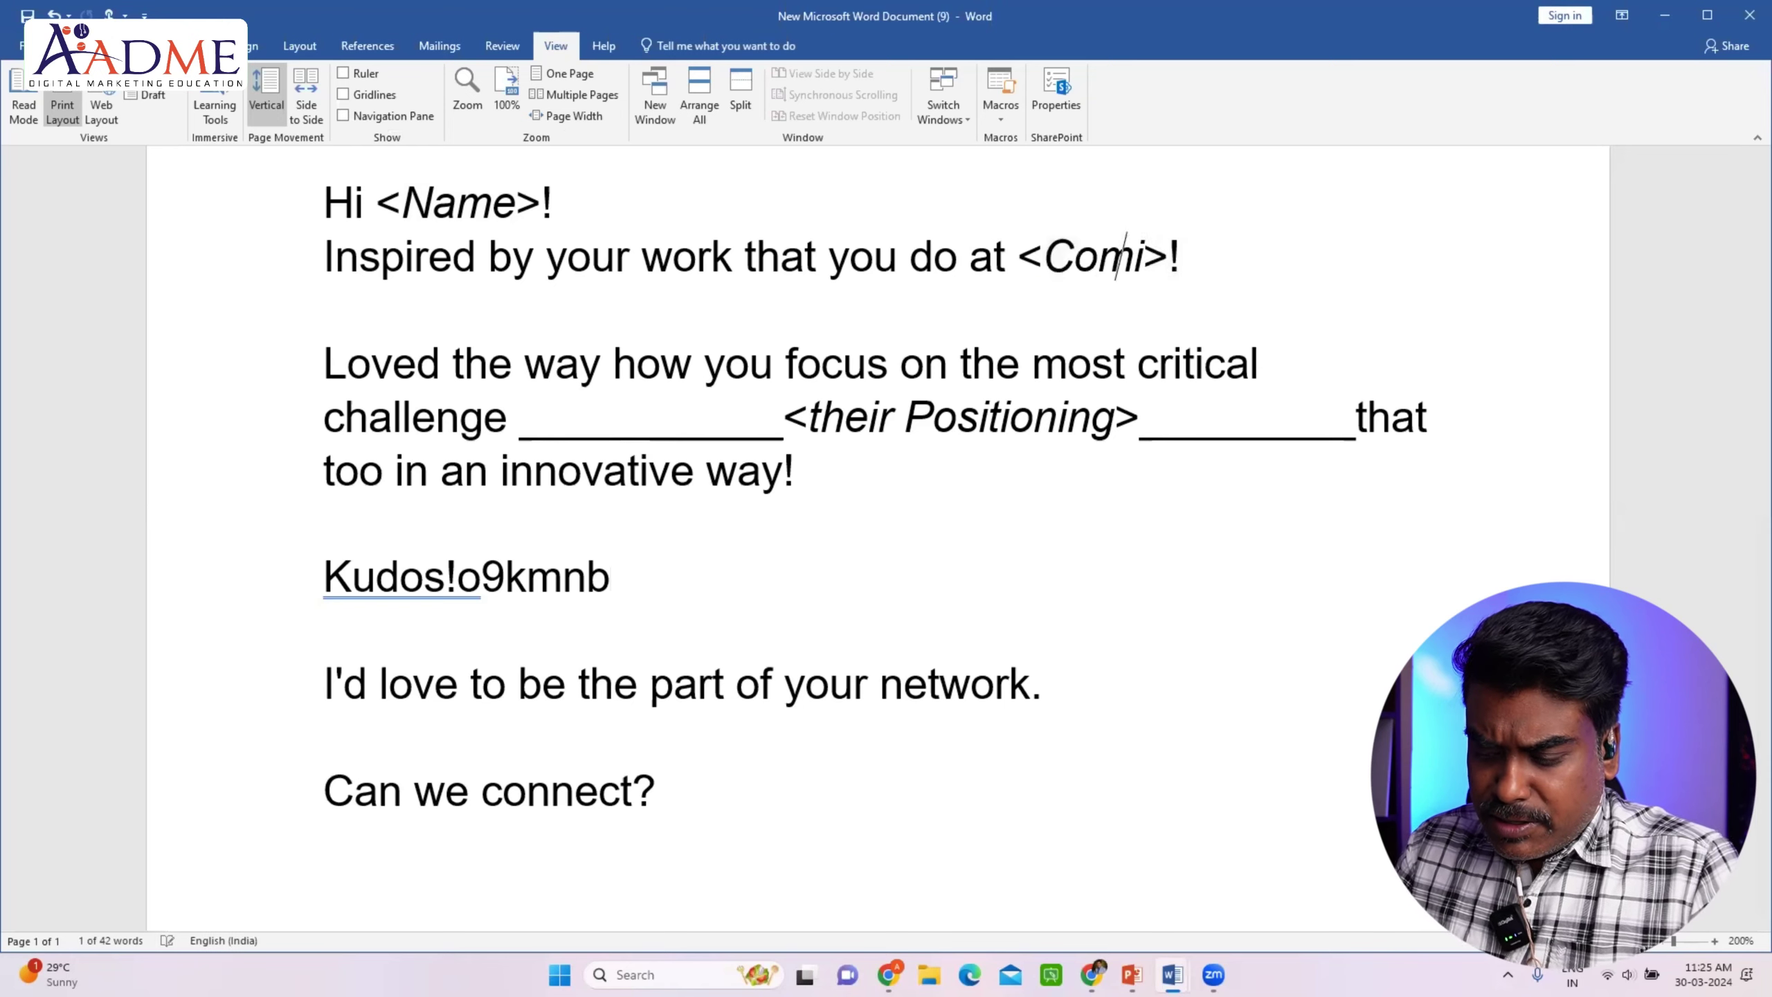
type("panyi")
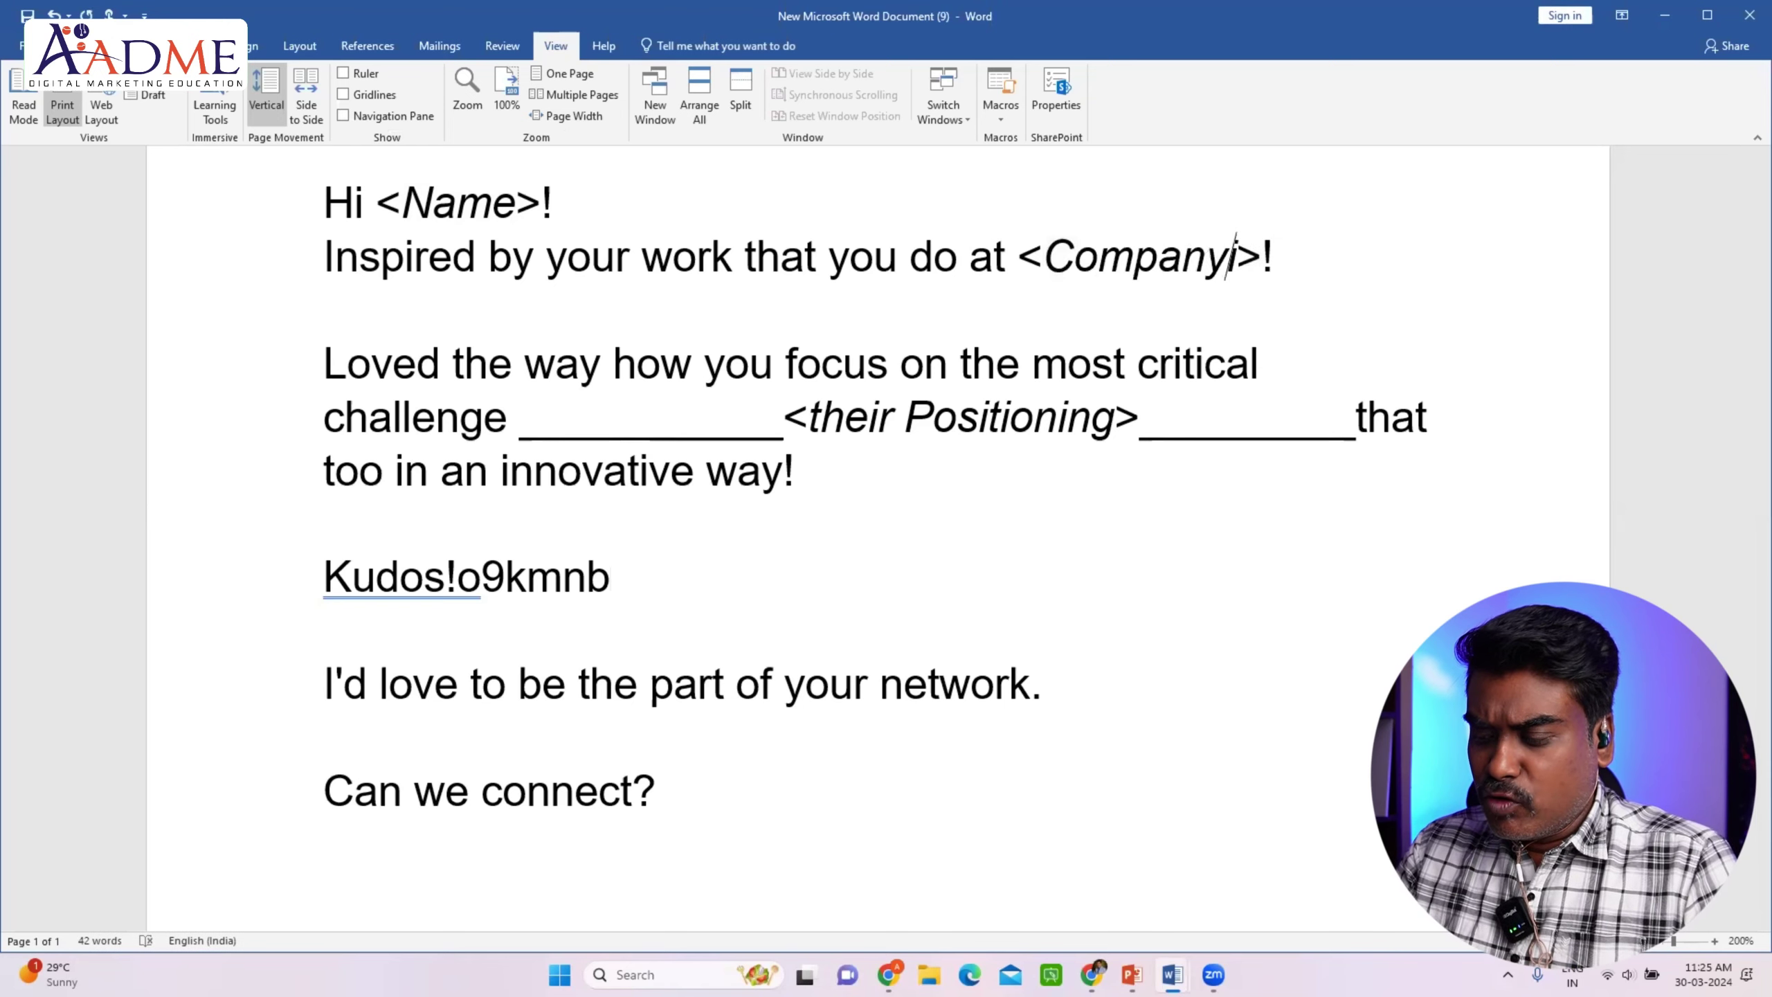
key("BackSpace")
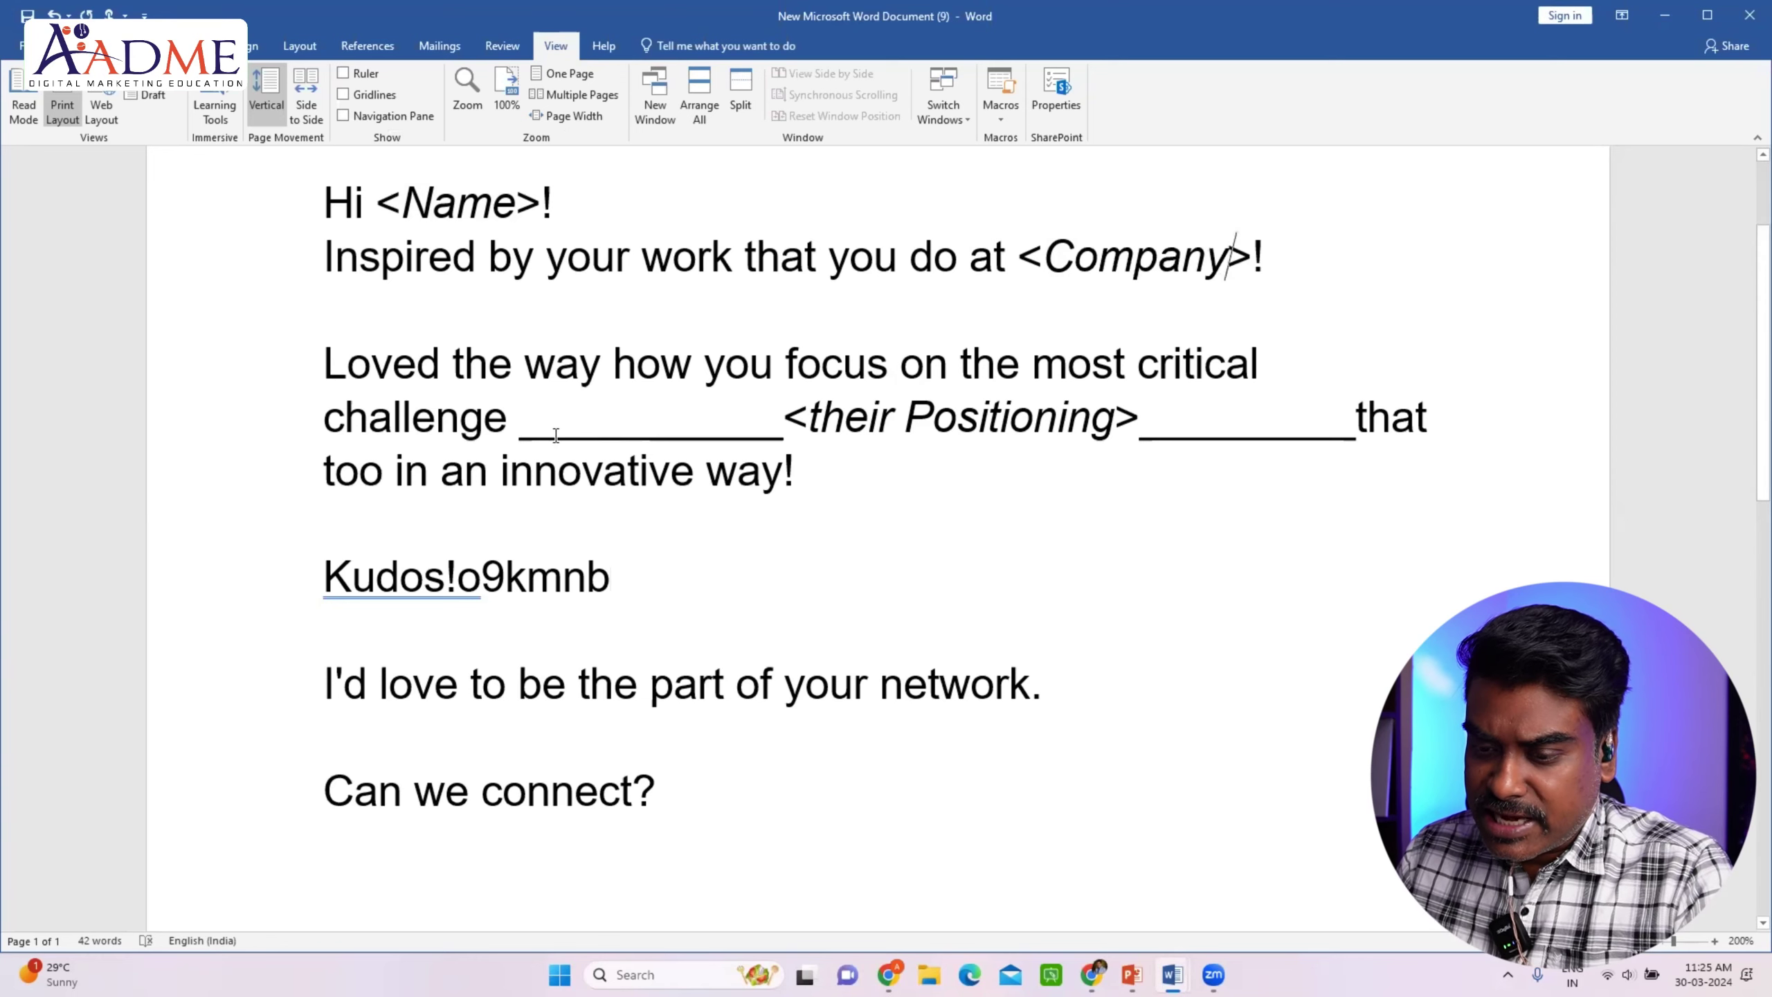
left_click_drag(659, 434, 1253, 447)
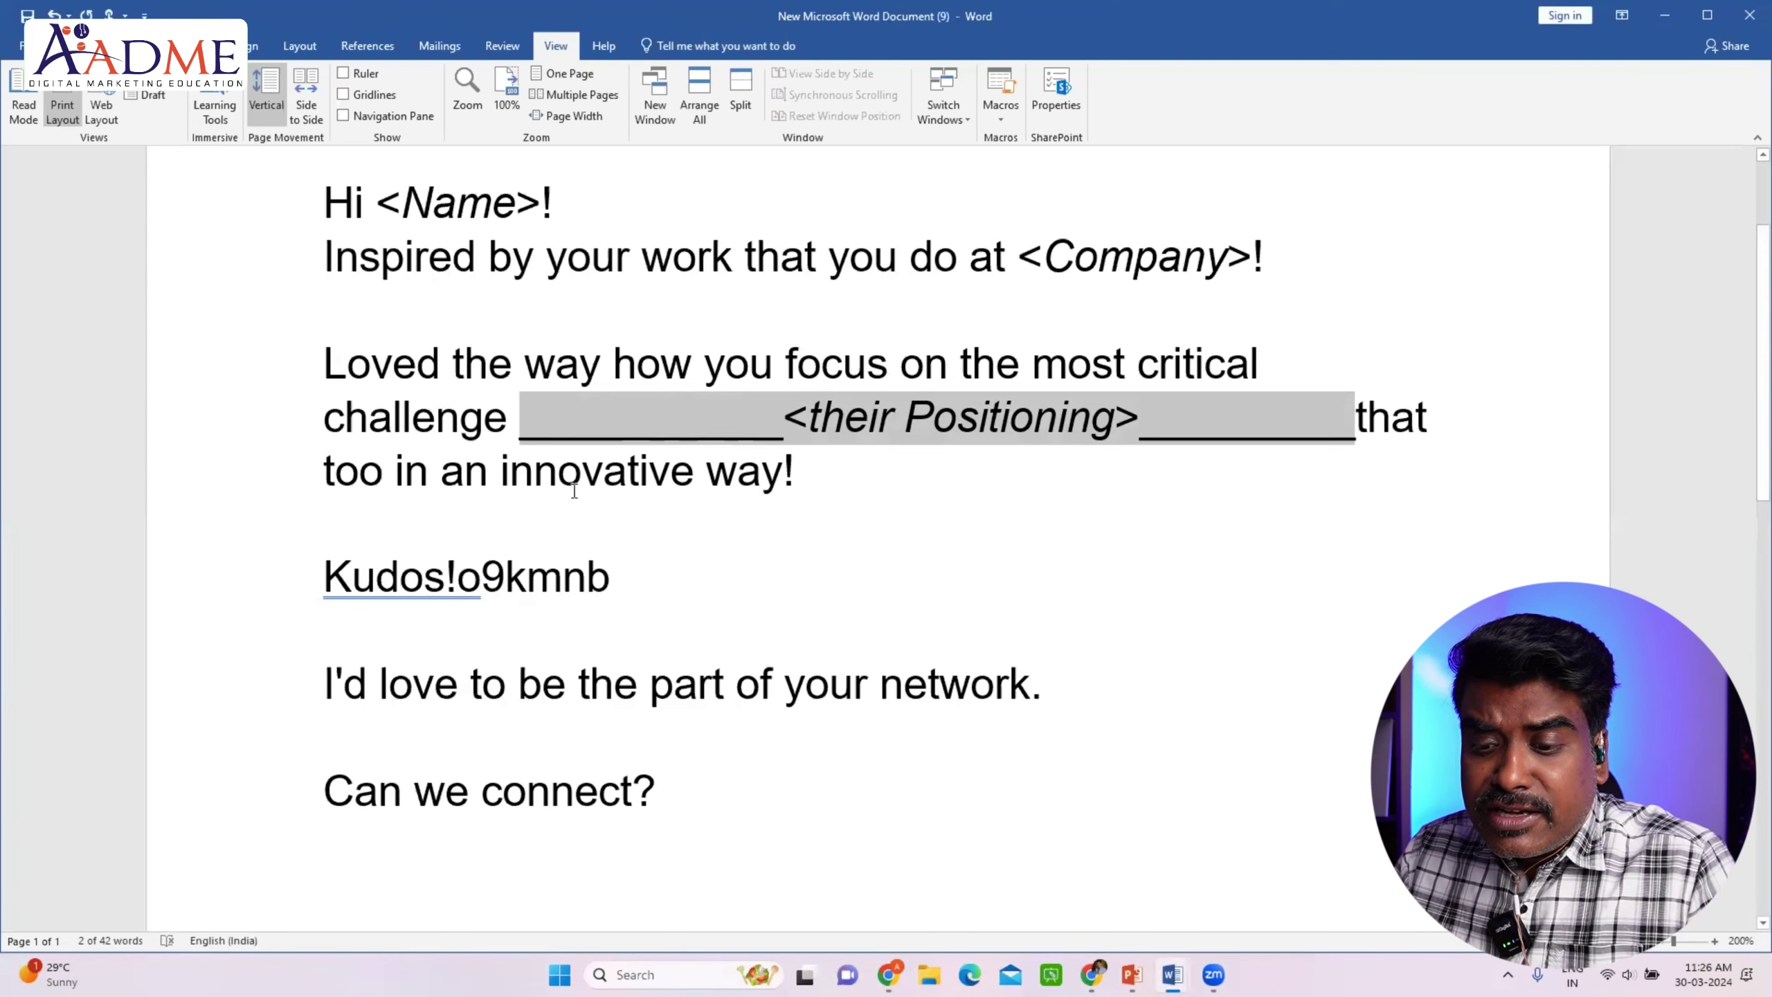
left_click_drag(610, 575, 446, 579)
key("BackSpace")
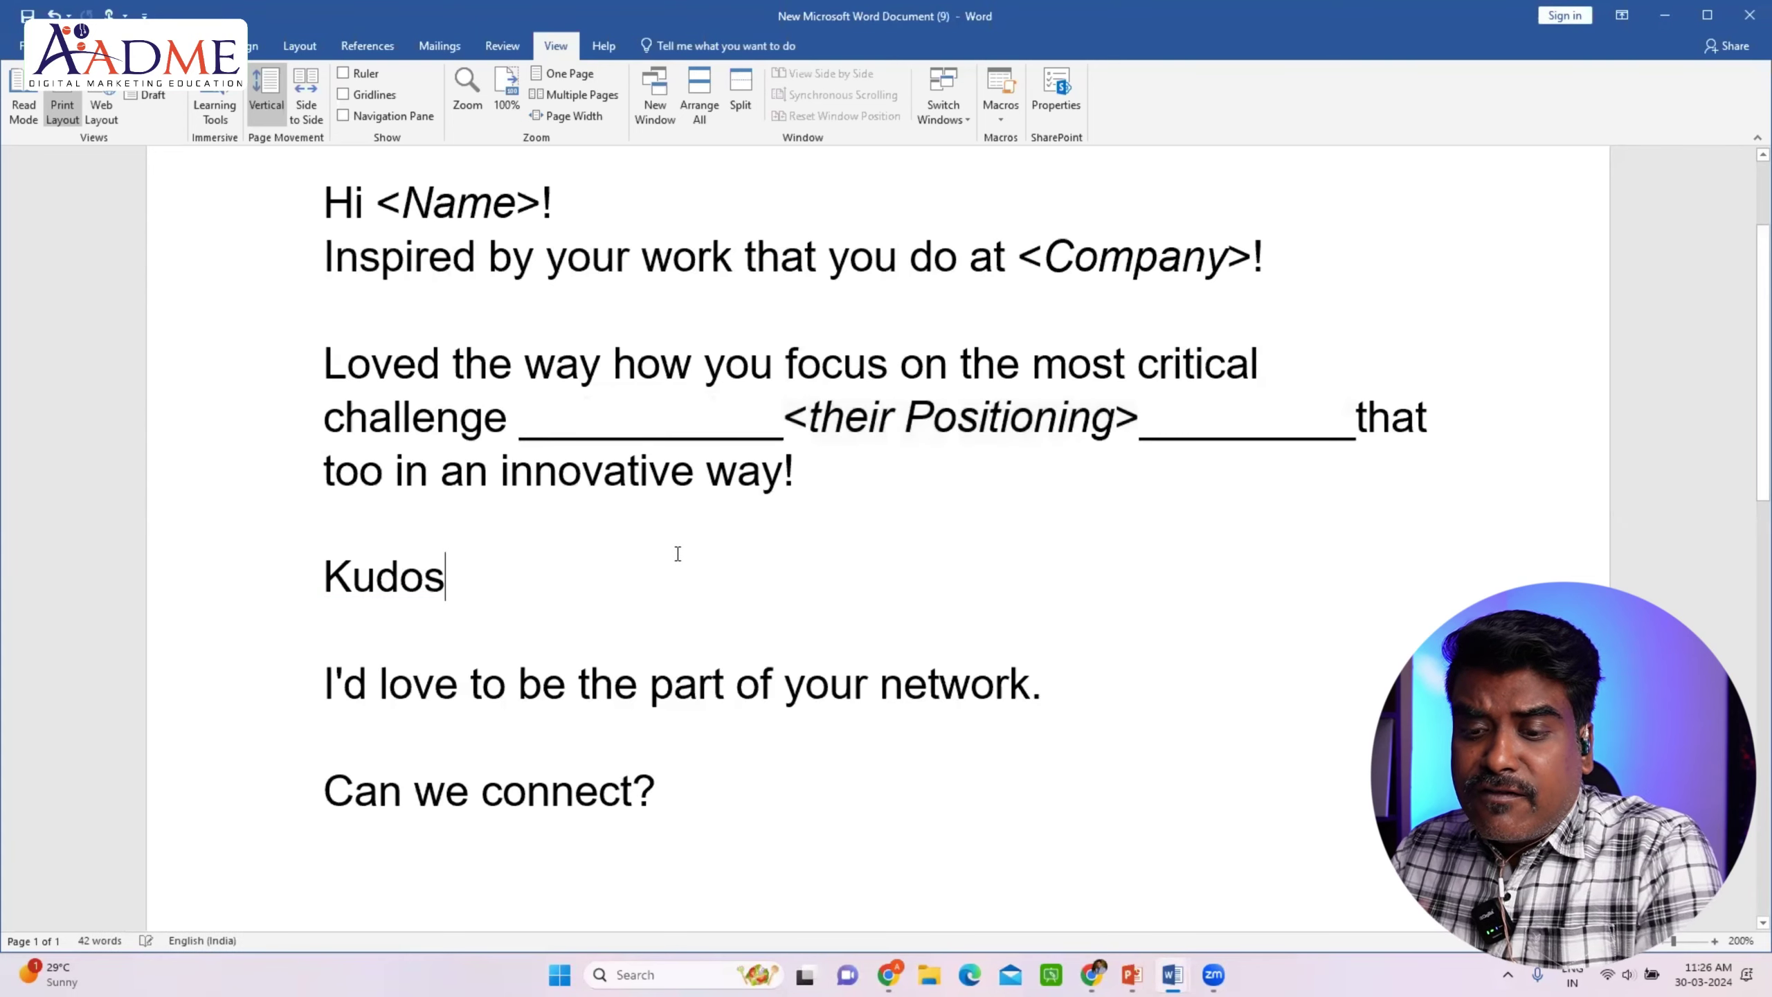
type("!")
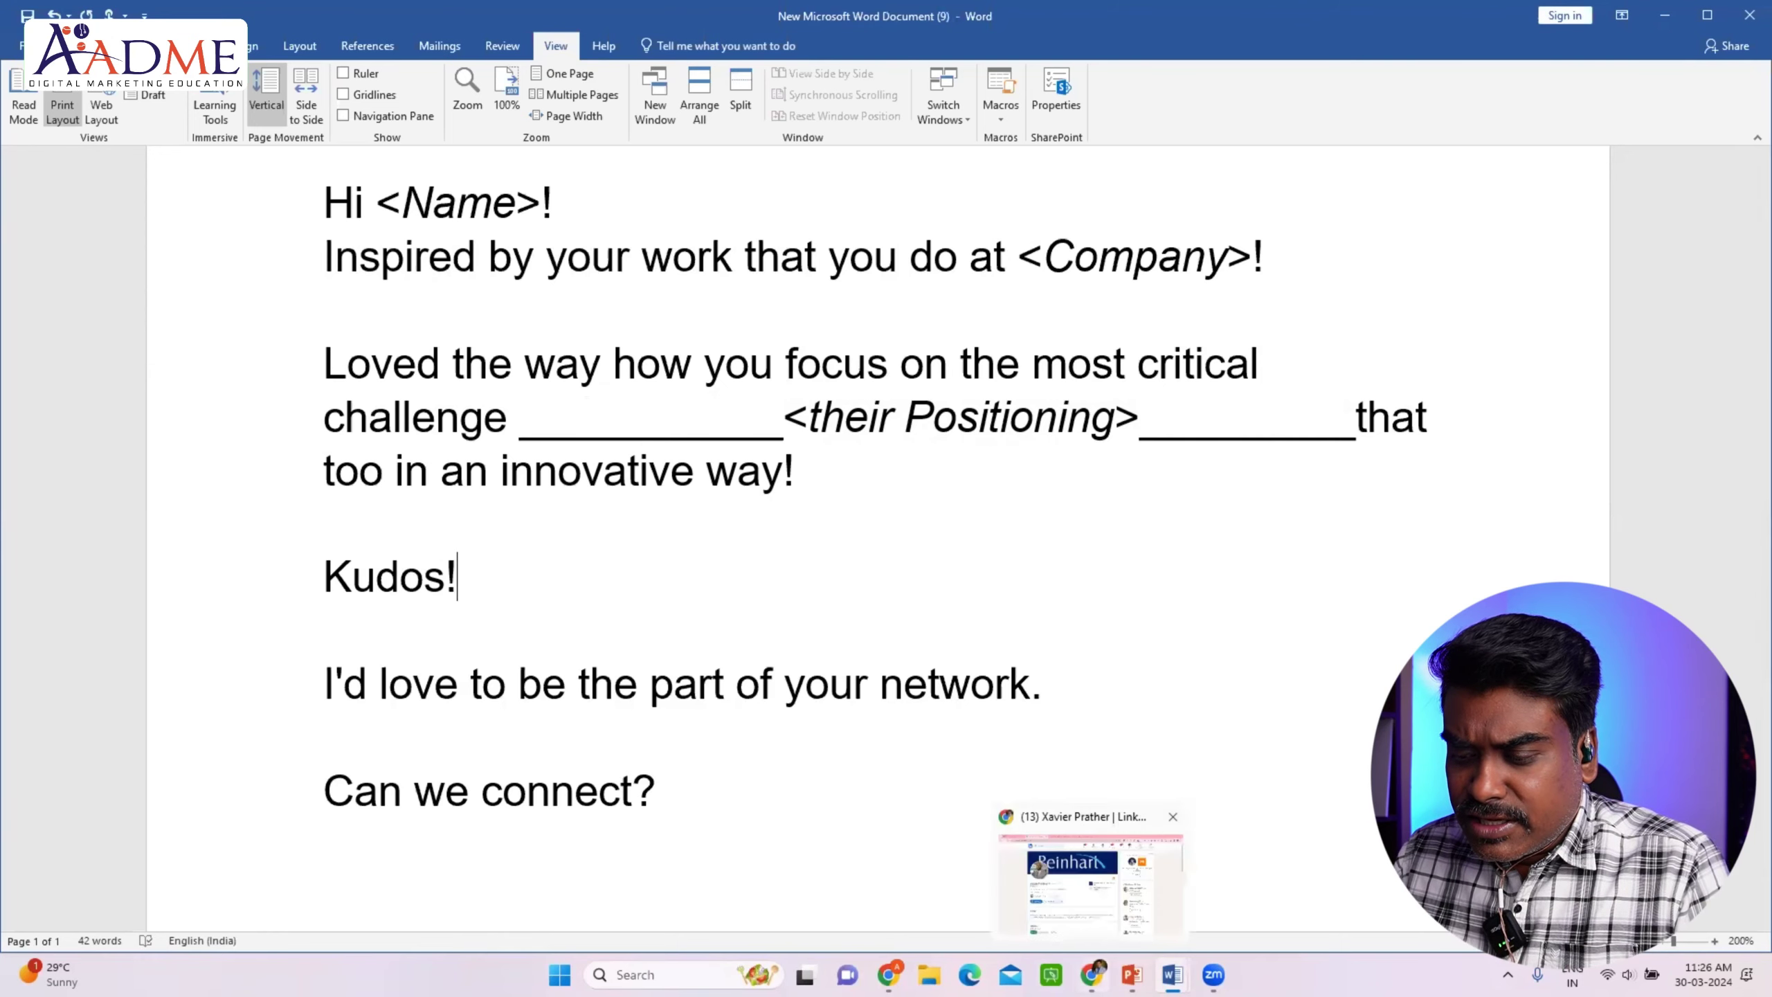
- Copy 'Xavier Prather' from his profile and paste it over the <Name> placeholder
left_click(1093, 974)
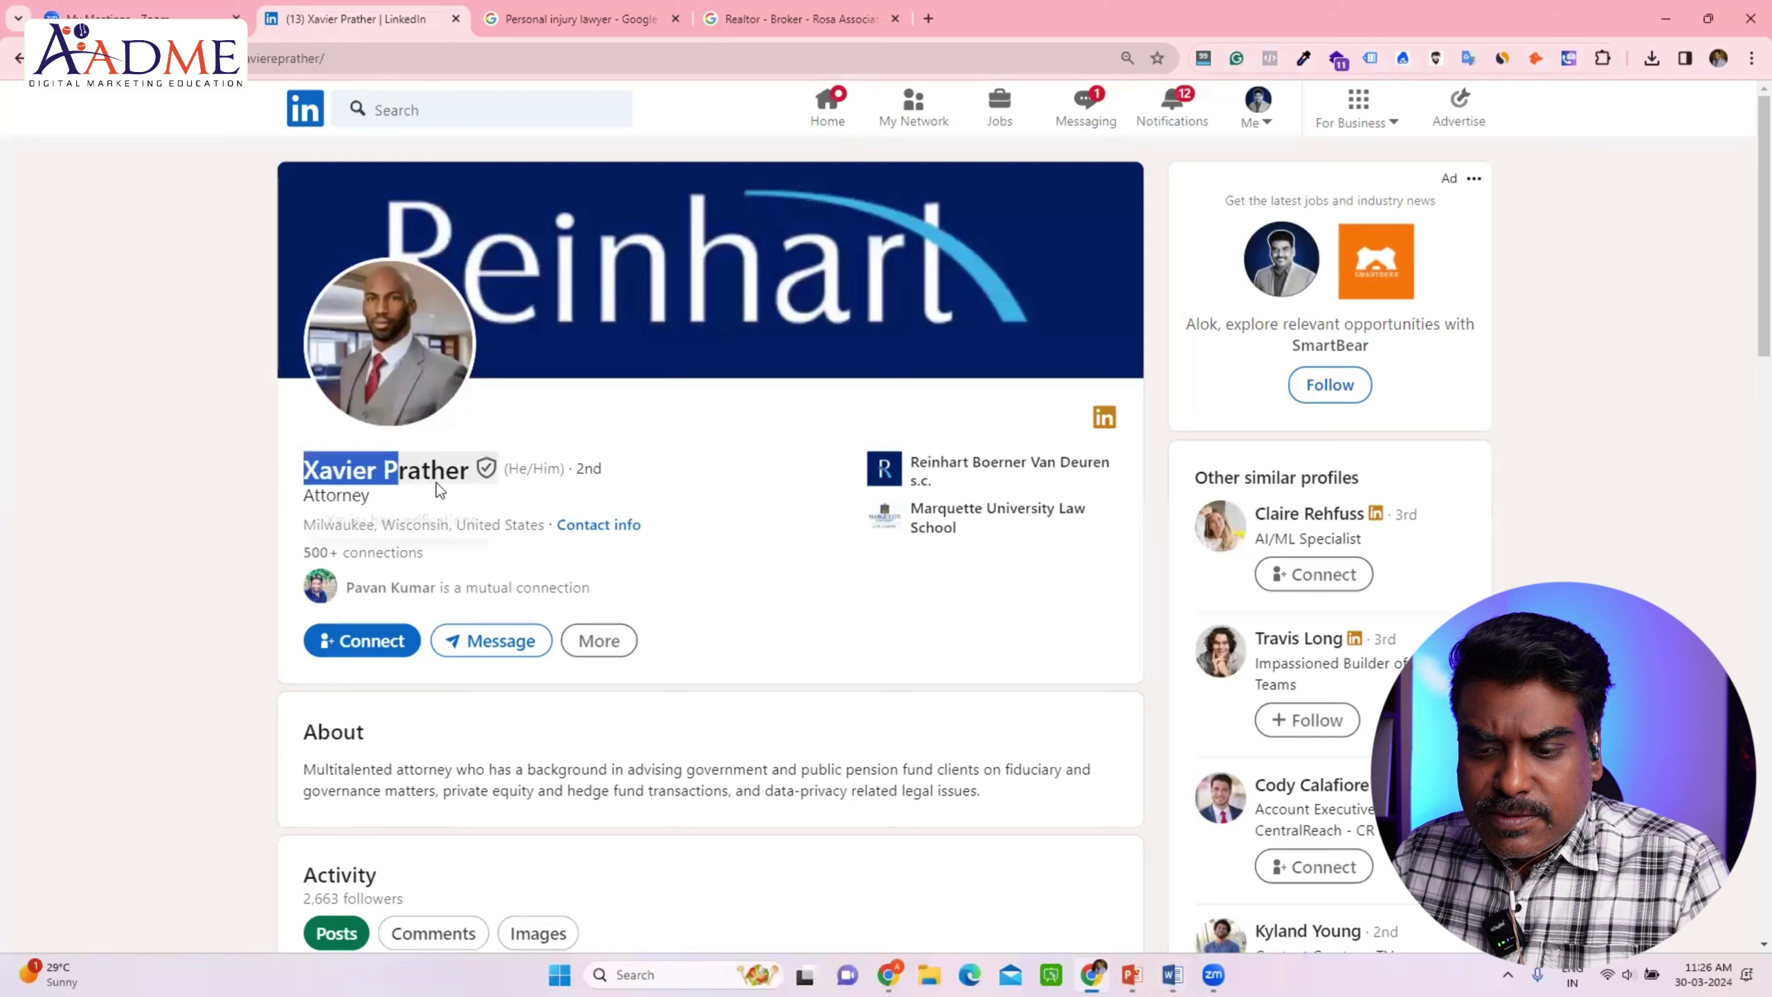
mouse_move(302, 471)
left_mouse_down()
mouse_move(468, 480)
mouse_move(307, 471)
left_mouse_up()
key("ctrl+c")
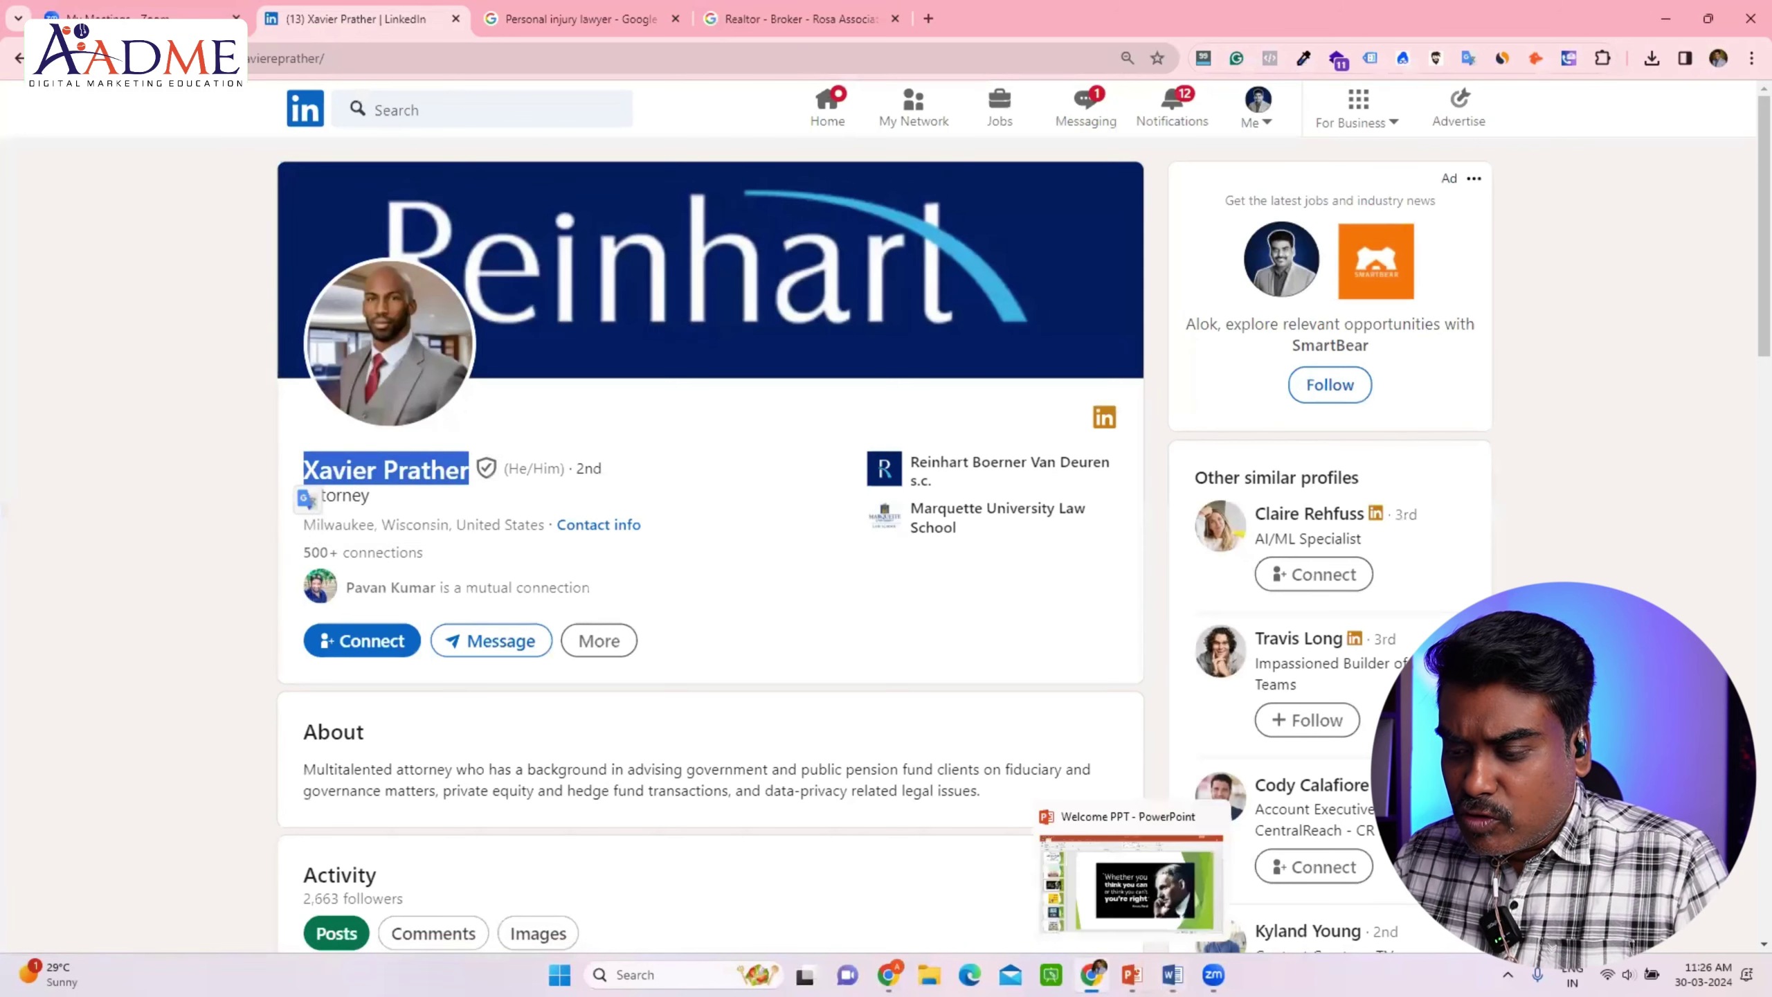
left_click(1171, 975)
left_click(1246, 831)
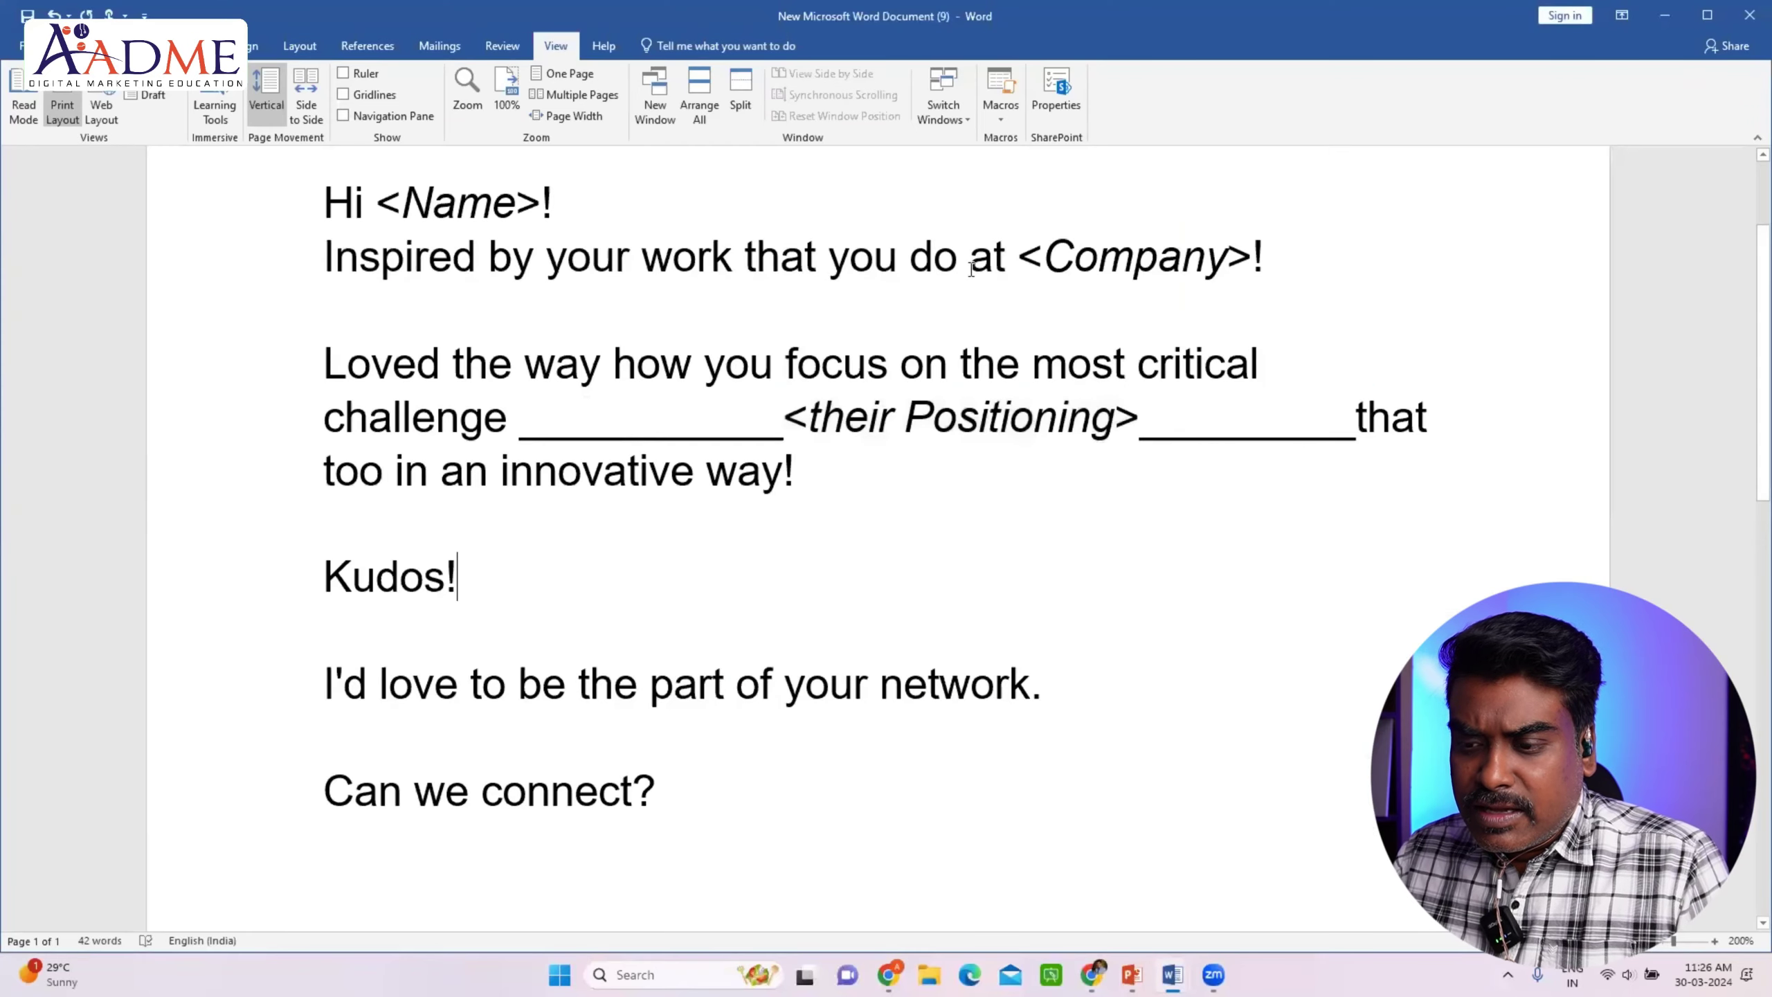
left_click_drag(517, 204, 404, 208)
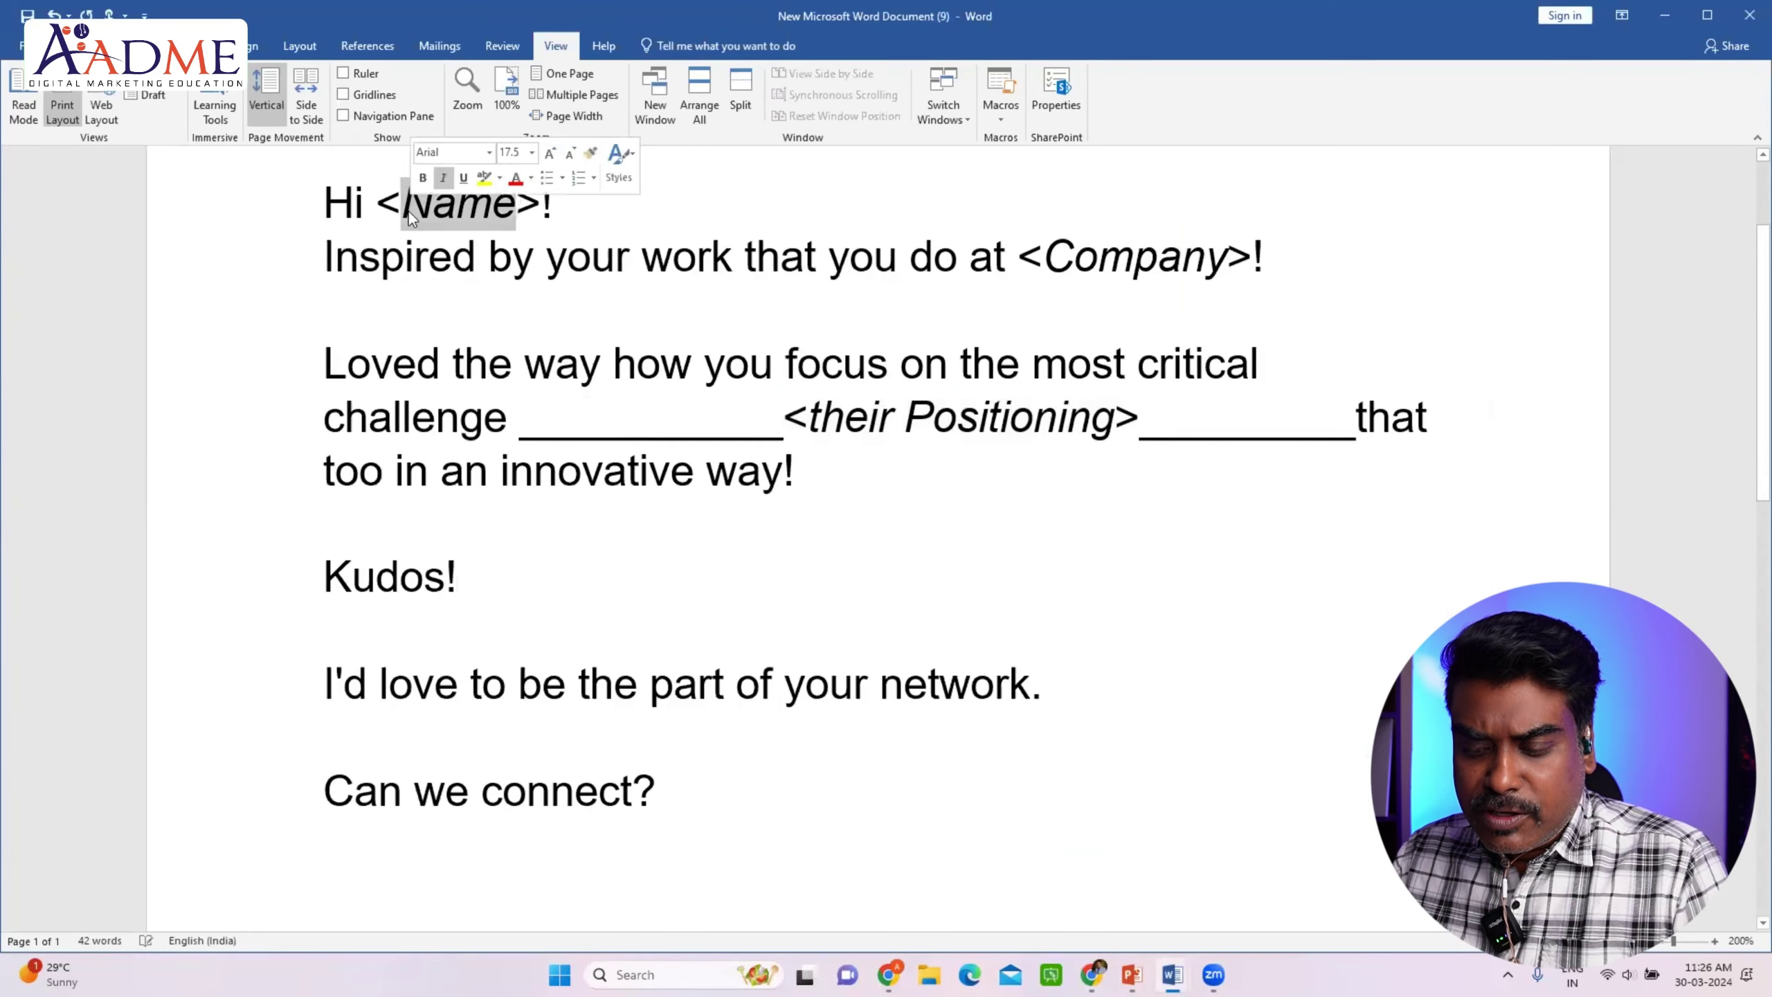
key("ctrl+v")
- Clear the large blue formatting from the pasted name
left_click_drag(328, 307, 716, 323)
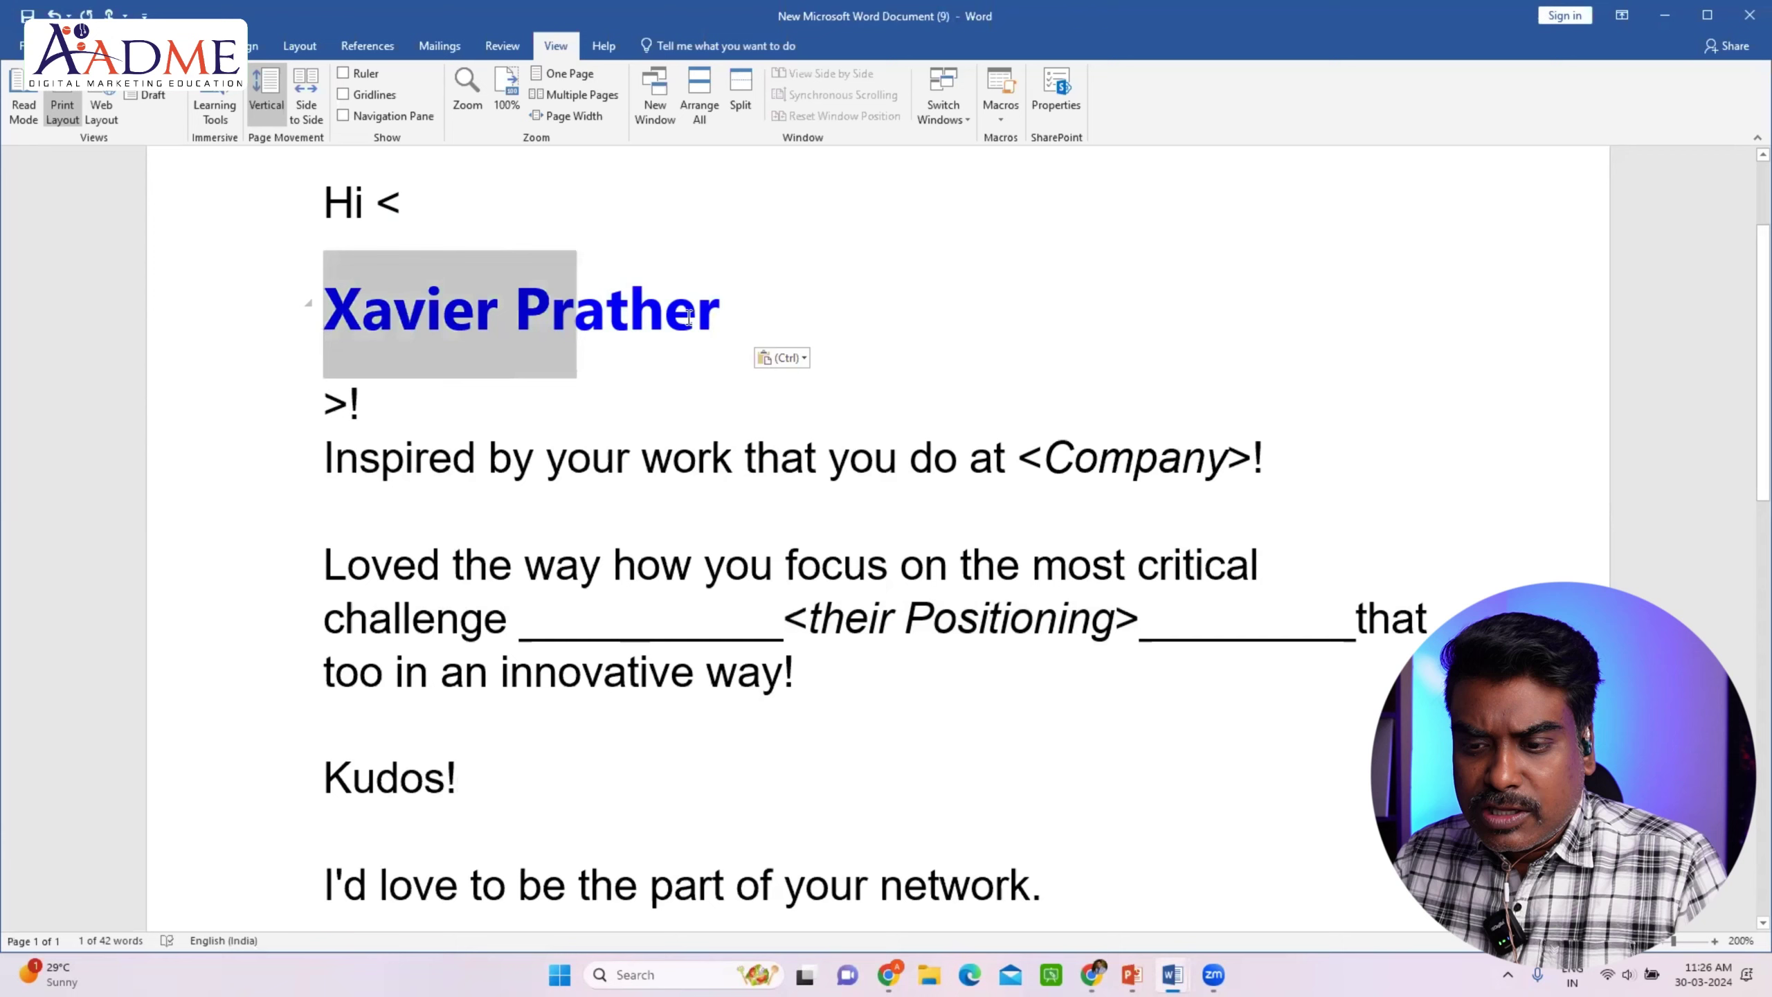
left_click(77, 46)
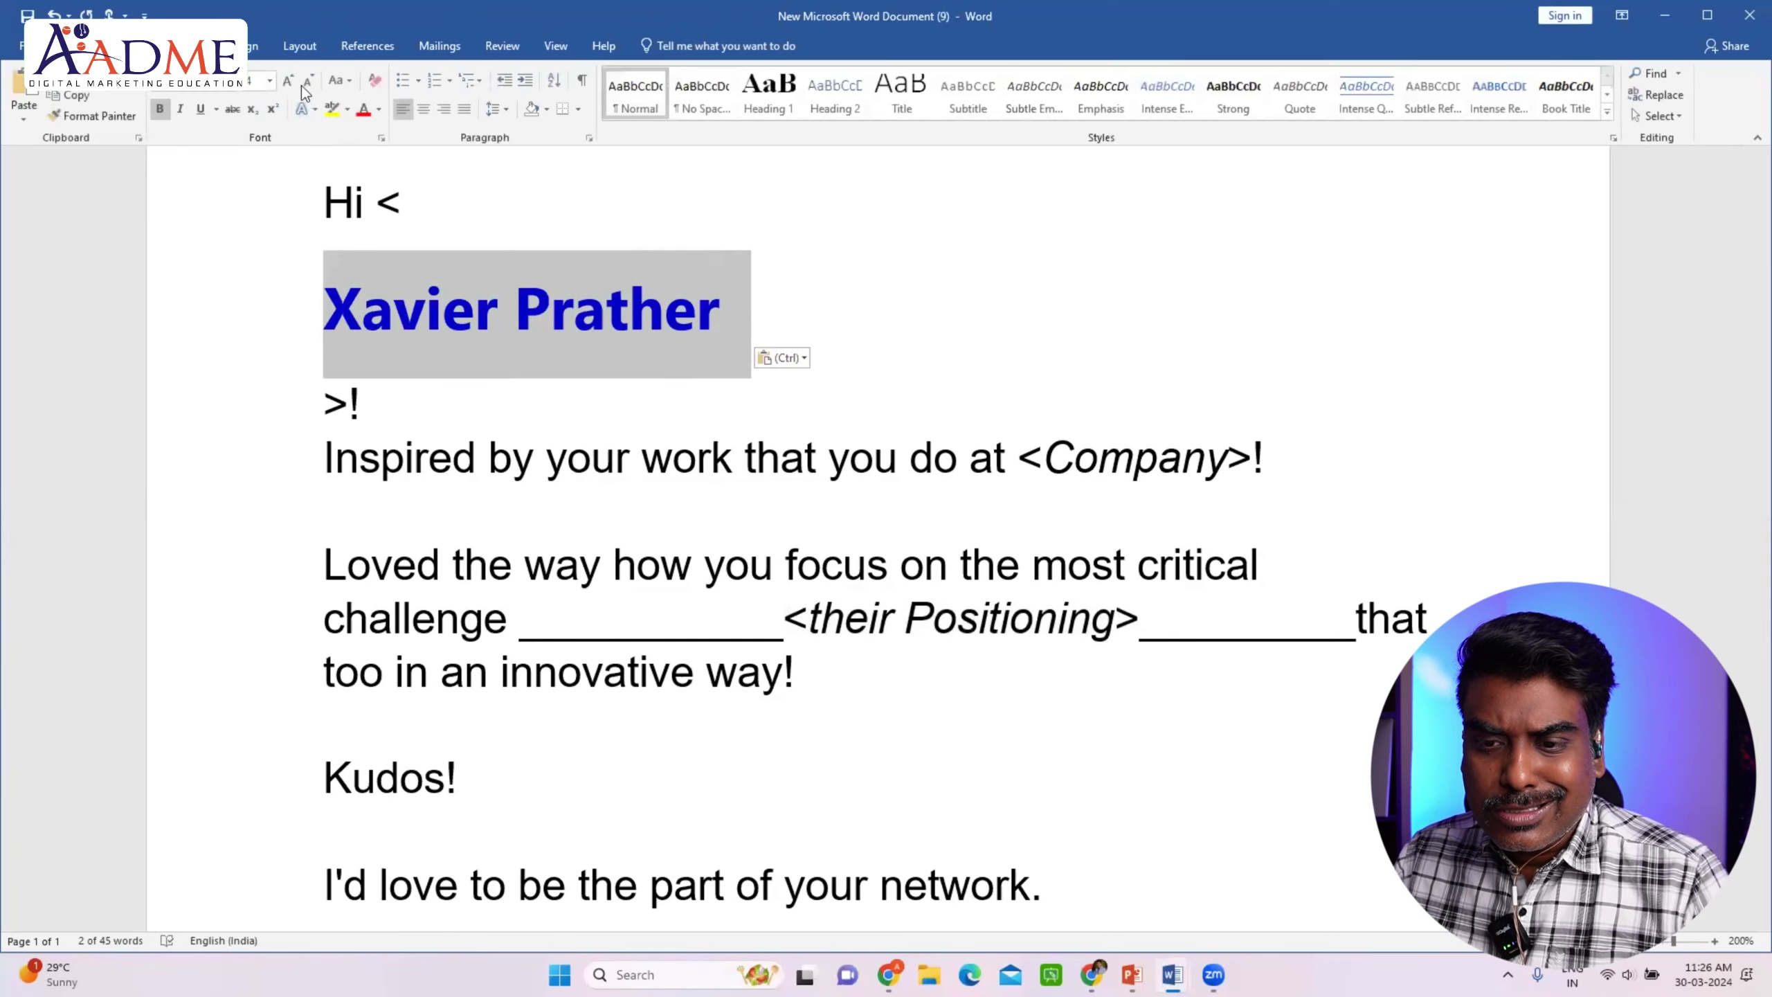
left_click(382, 81)
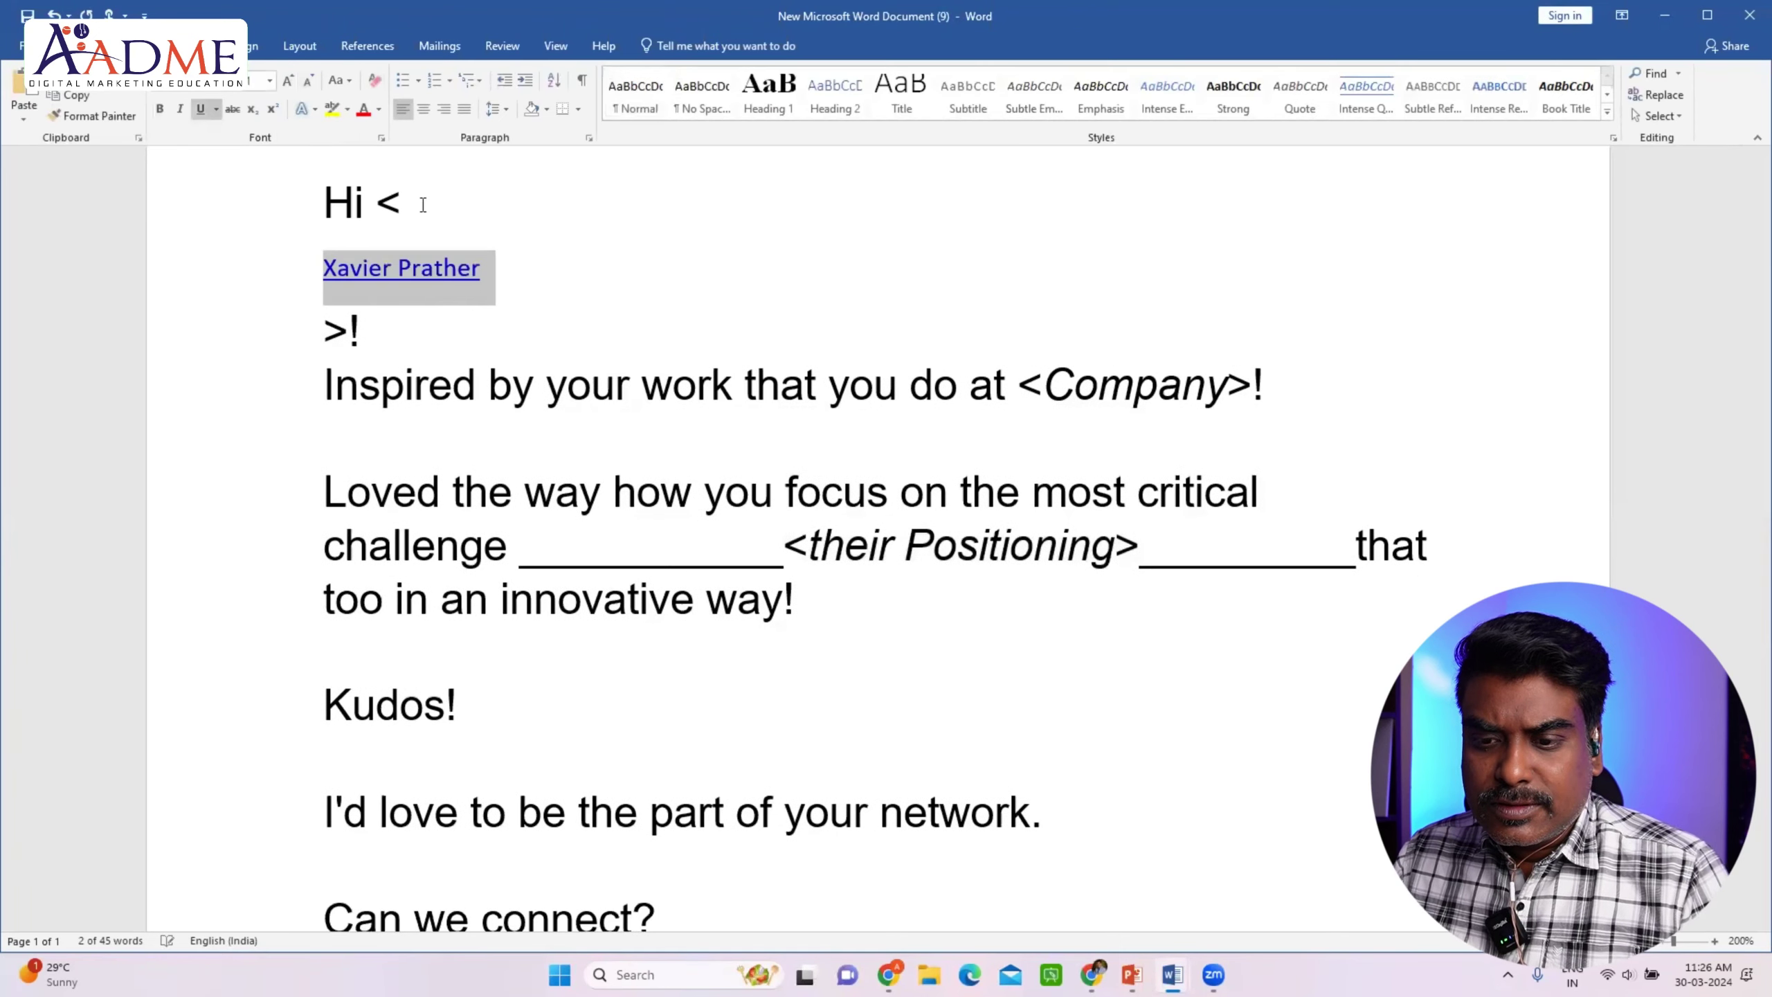
left_click(485, 272)
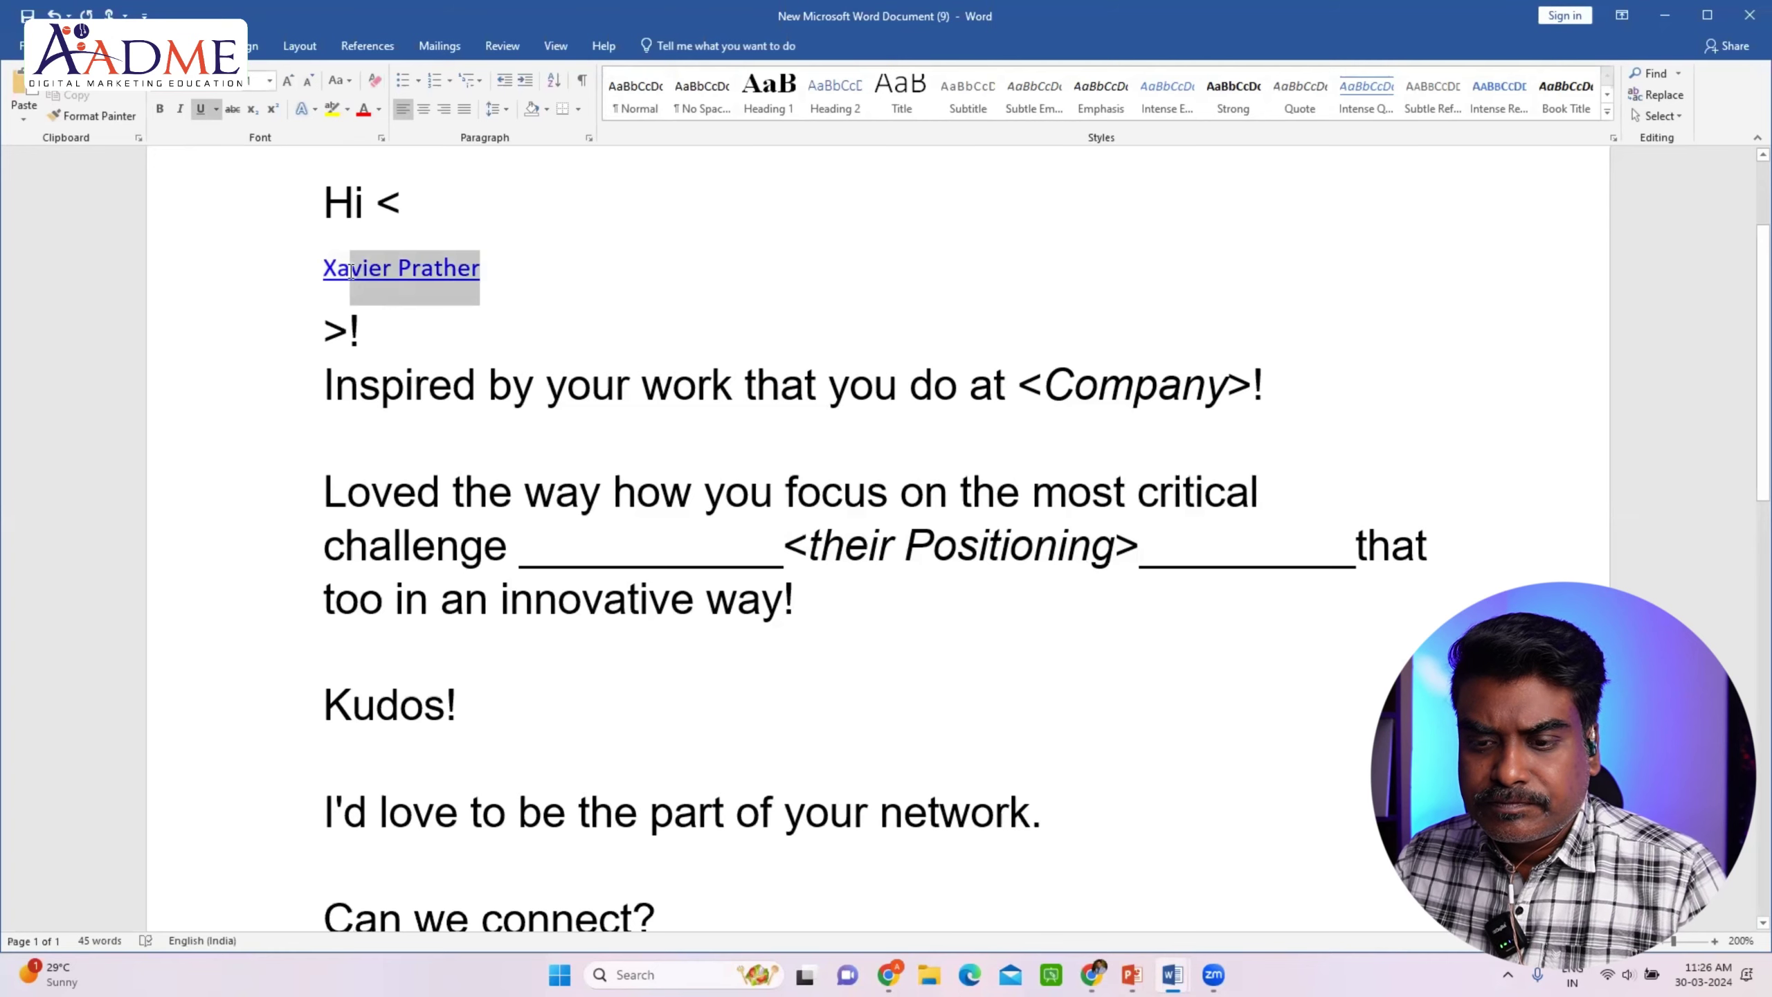
- Look up the attorney's firm in the Experience section of his LinkedIn profile
left_click_drag(484, 271, 326, 271)
left_click(483, 272)
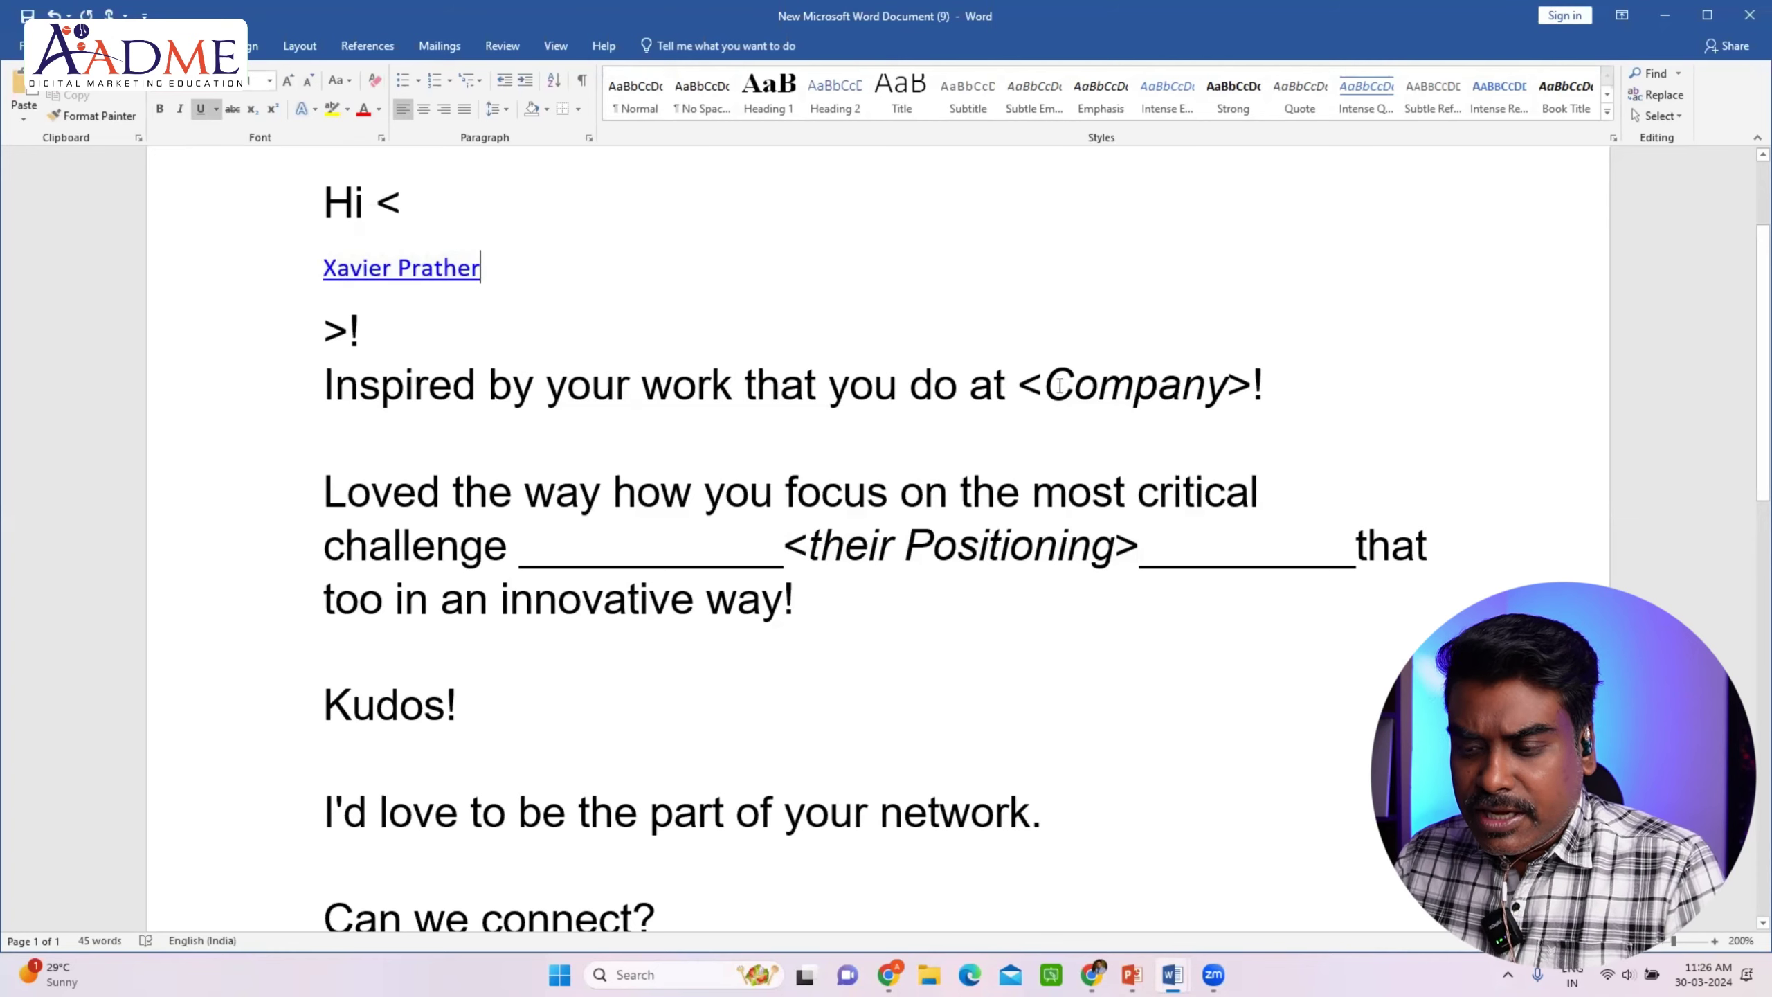
key("alt+Tab")
scroll(775, 561, "down", 1)
scroll(776, 565, "down", 2)
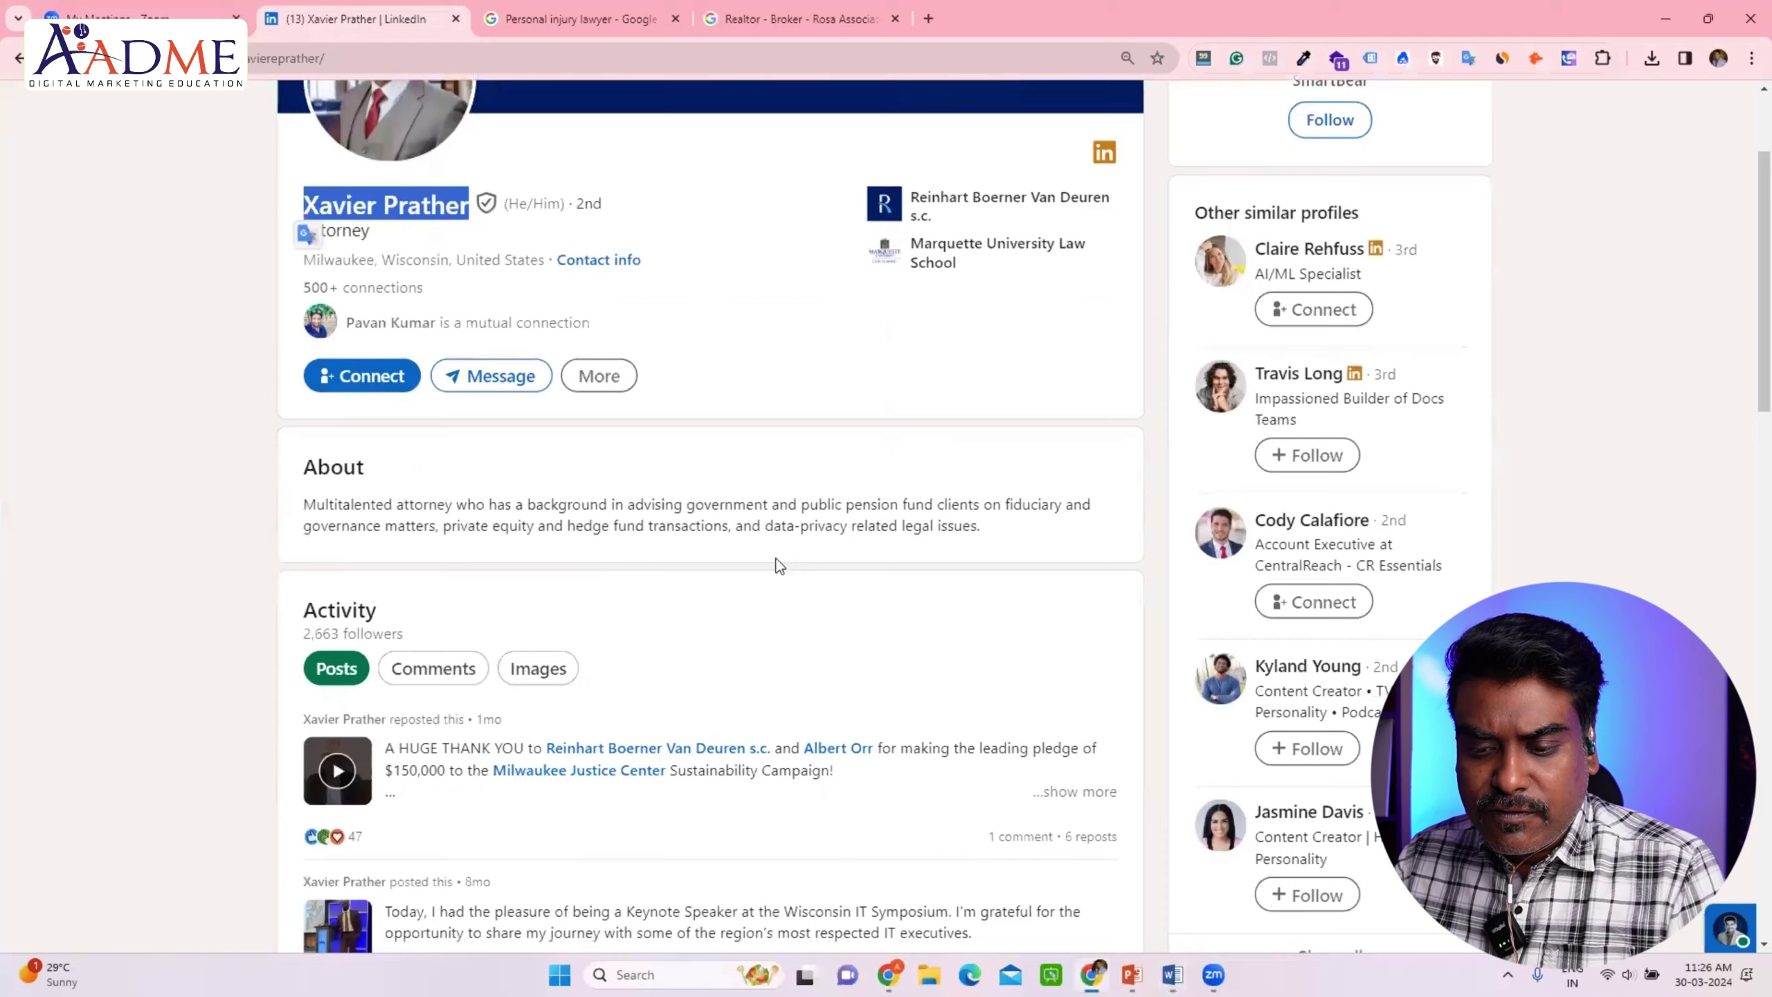
scroll(776, 565, "down", 4)
scroll(775, 565, "down", 3)
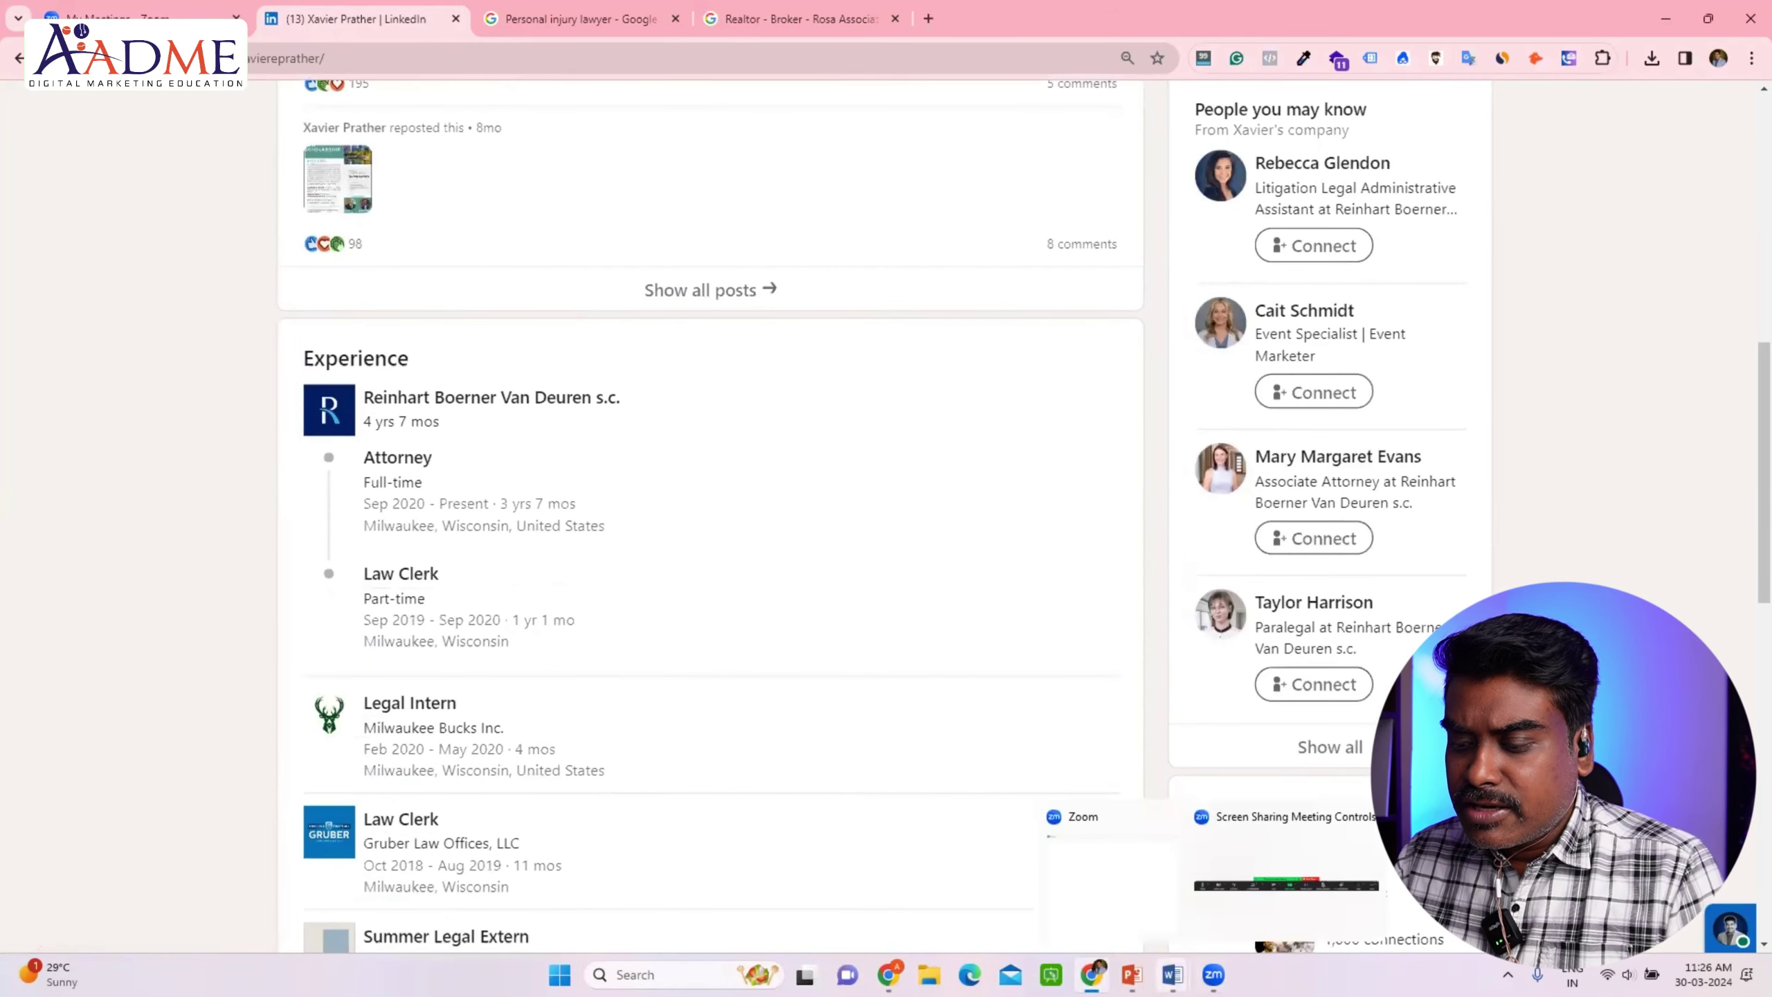
- Replace the Company placeholder with 'Reinhart' and go back to read his About summary
mouse_move(1173, 975)
left_click(1267, 865)
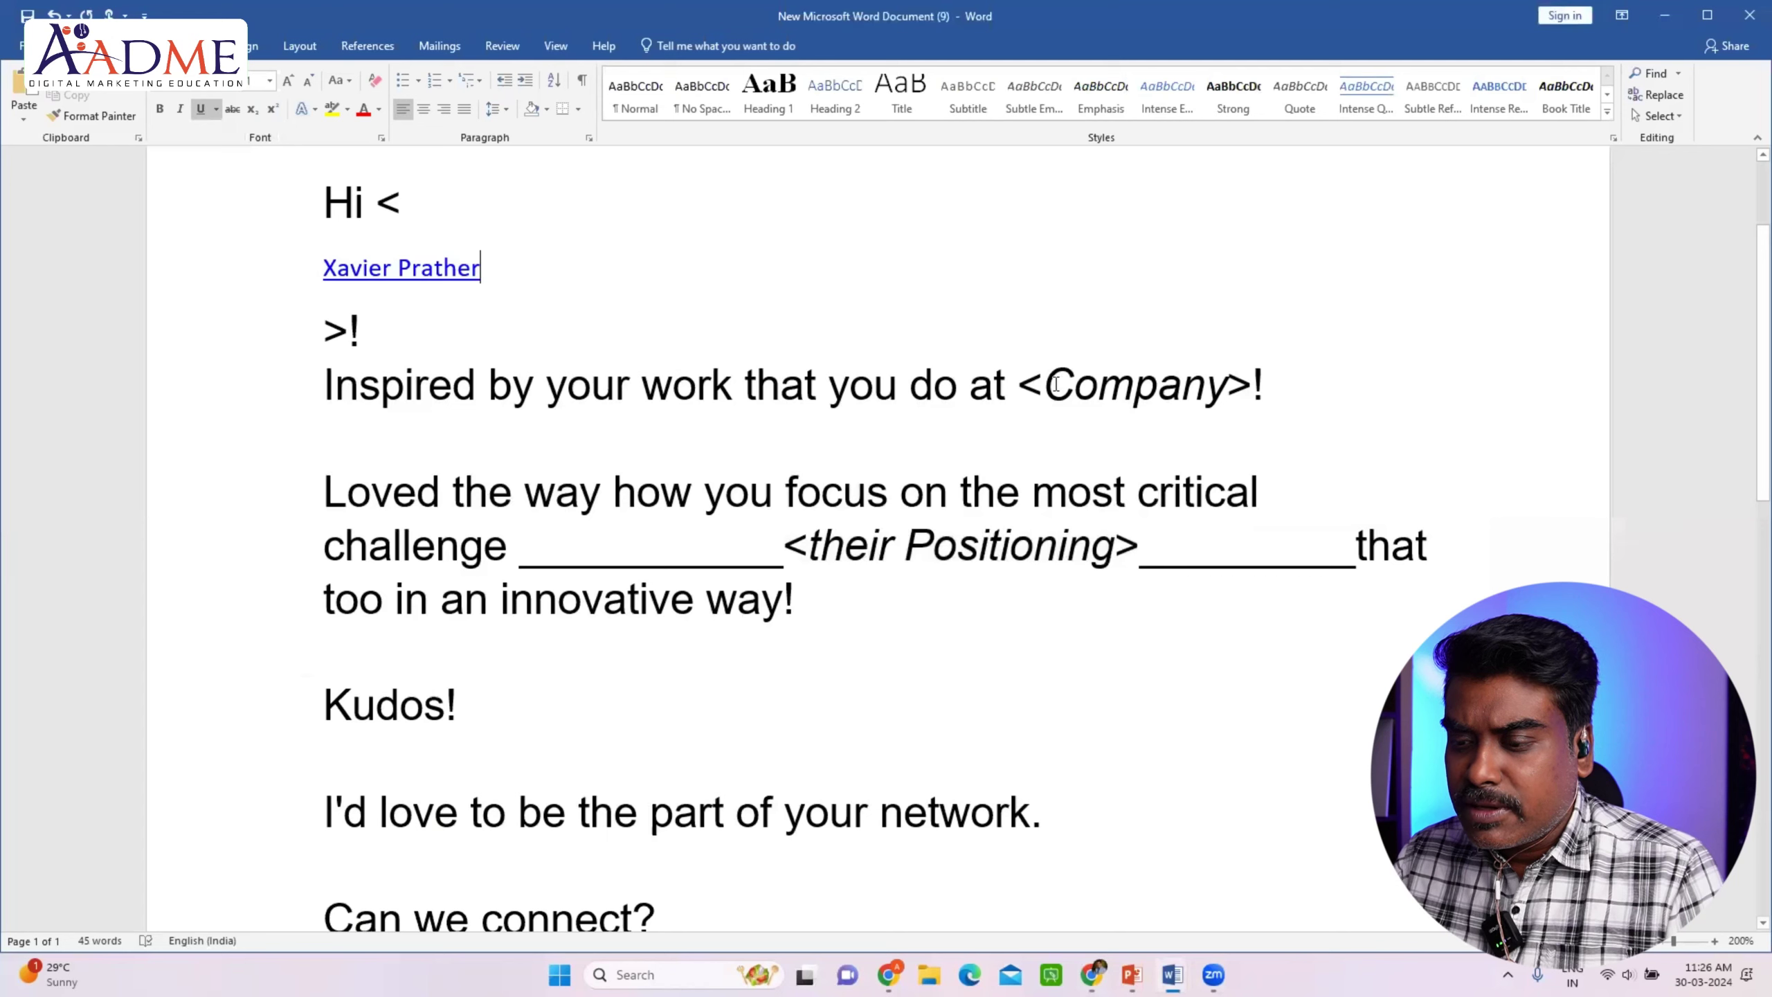
left_click_drag(1045, 385, 1230, 388)
type("Rei")
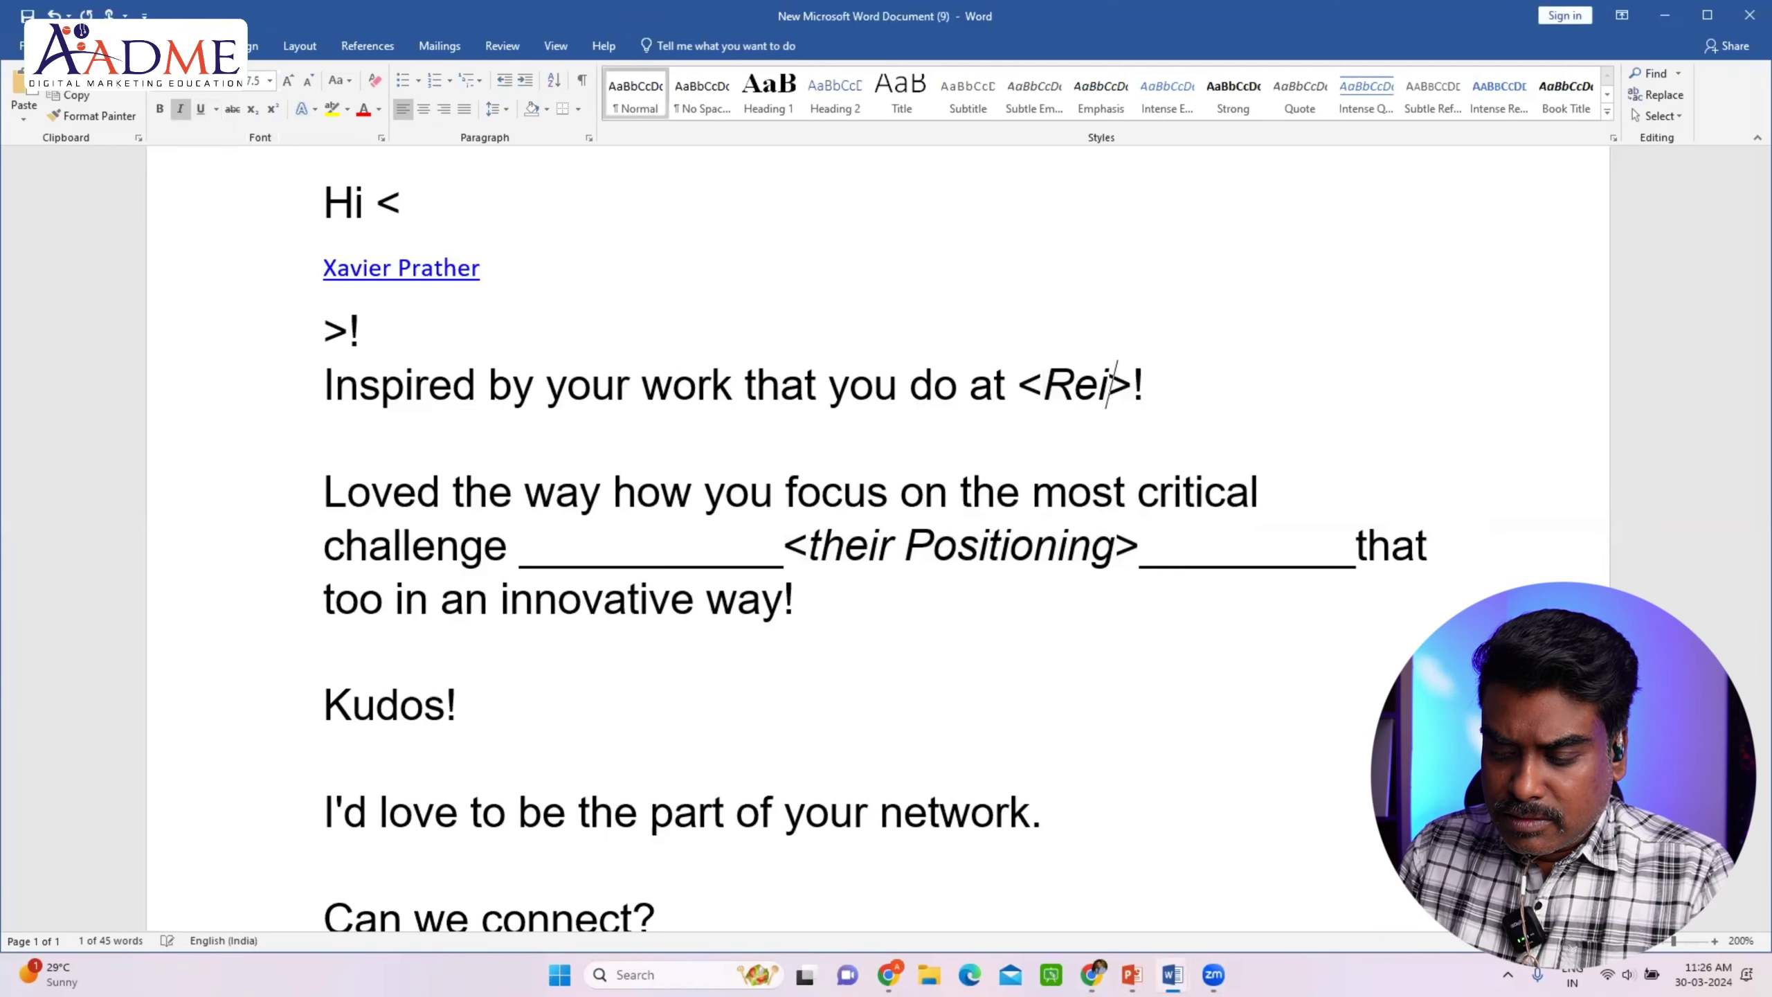
type("nhart")
key("alt+Tab")
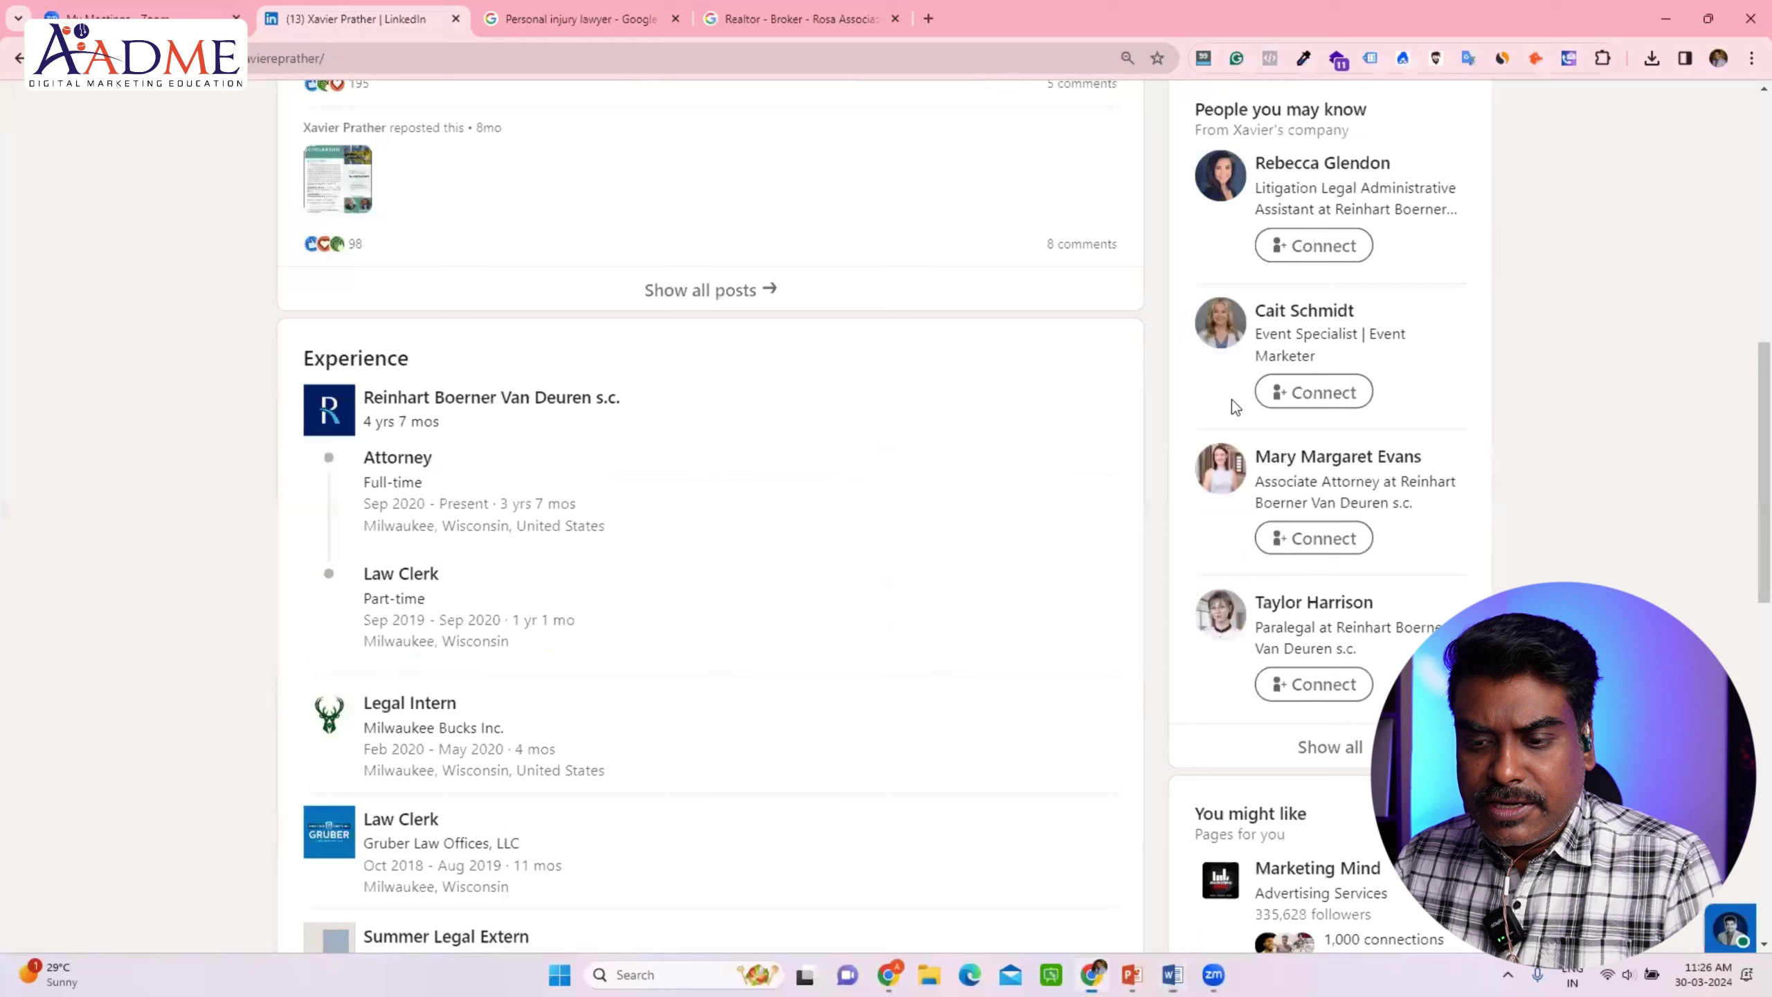
key("alt+Tab")
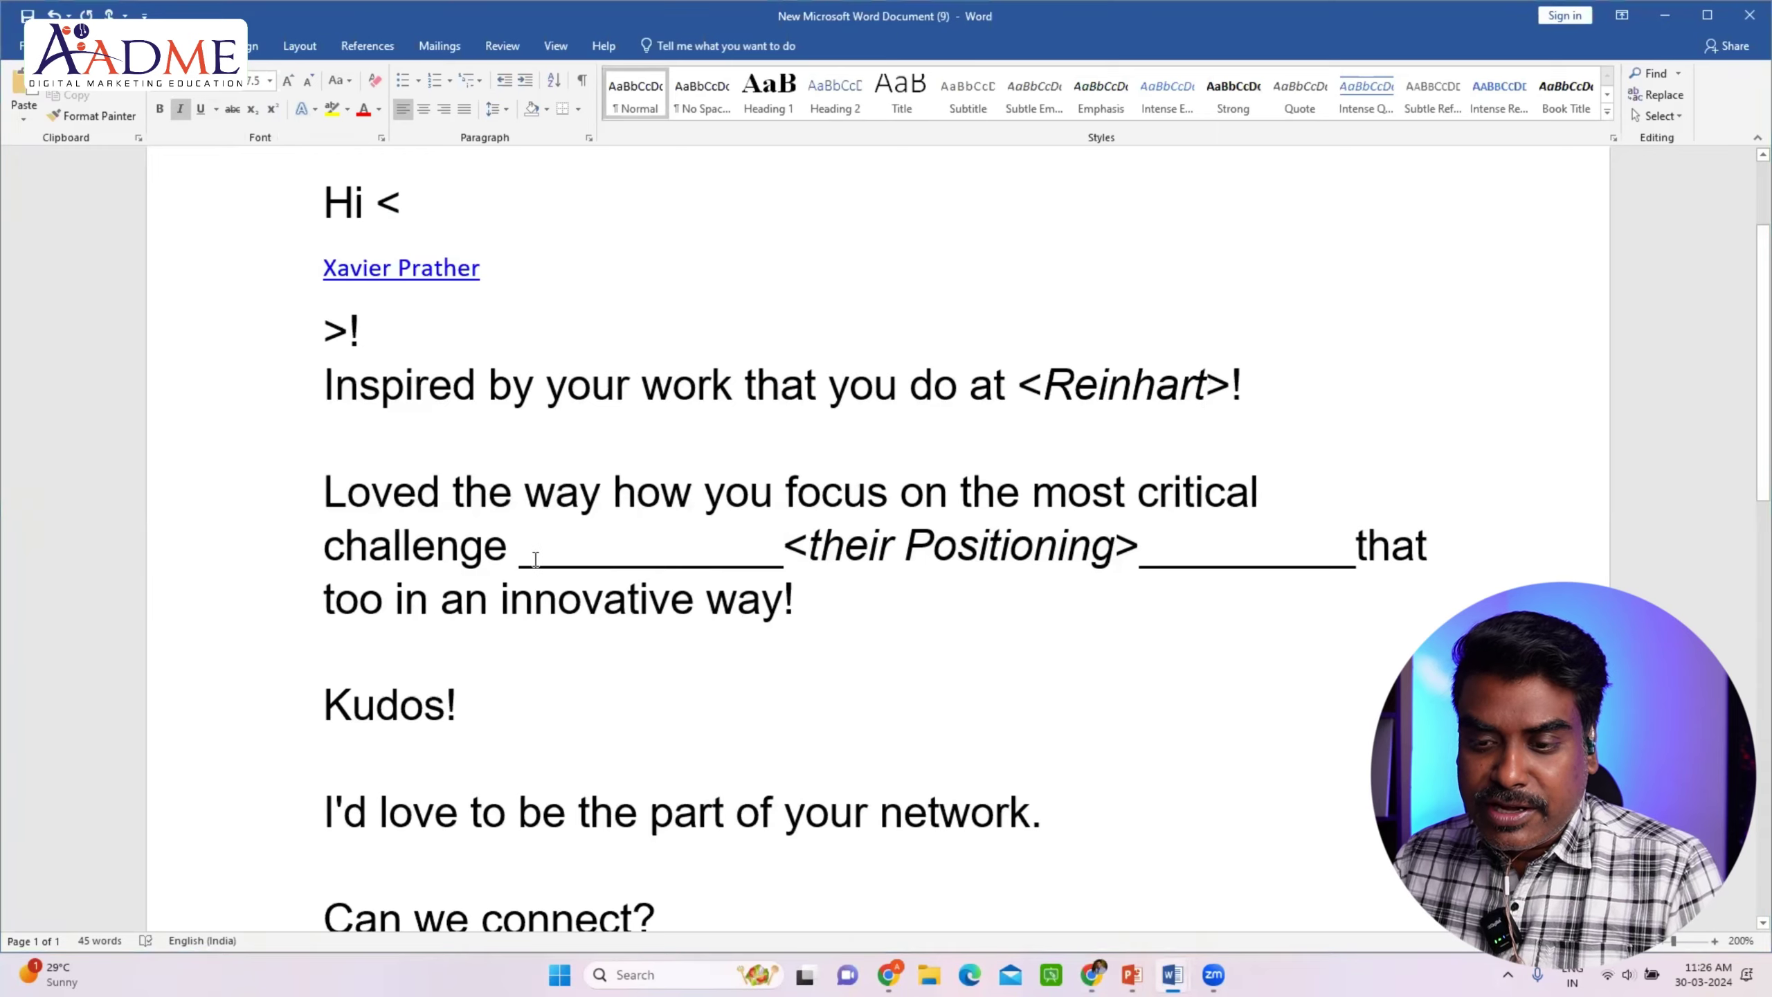
key("alt+Tab")
scroll(748, 485, "up", 2)
scroll(748, 486, "up", 2)
scroll(748, 486, "up", 2)
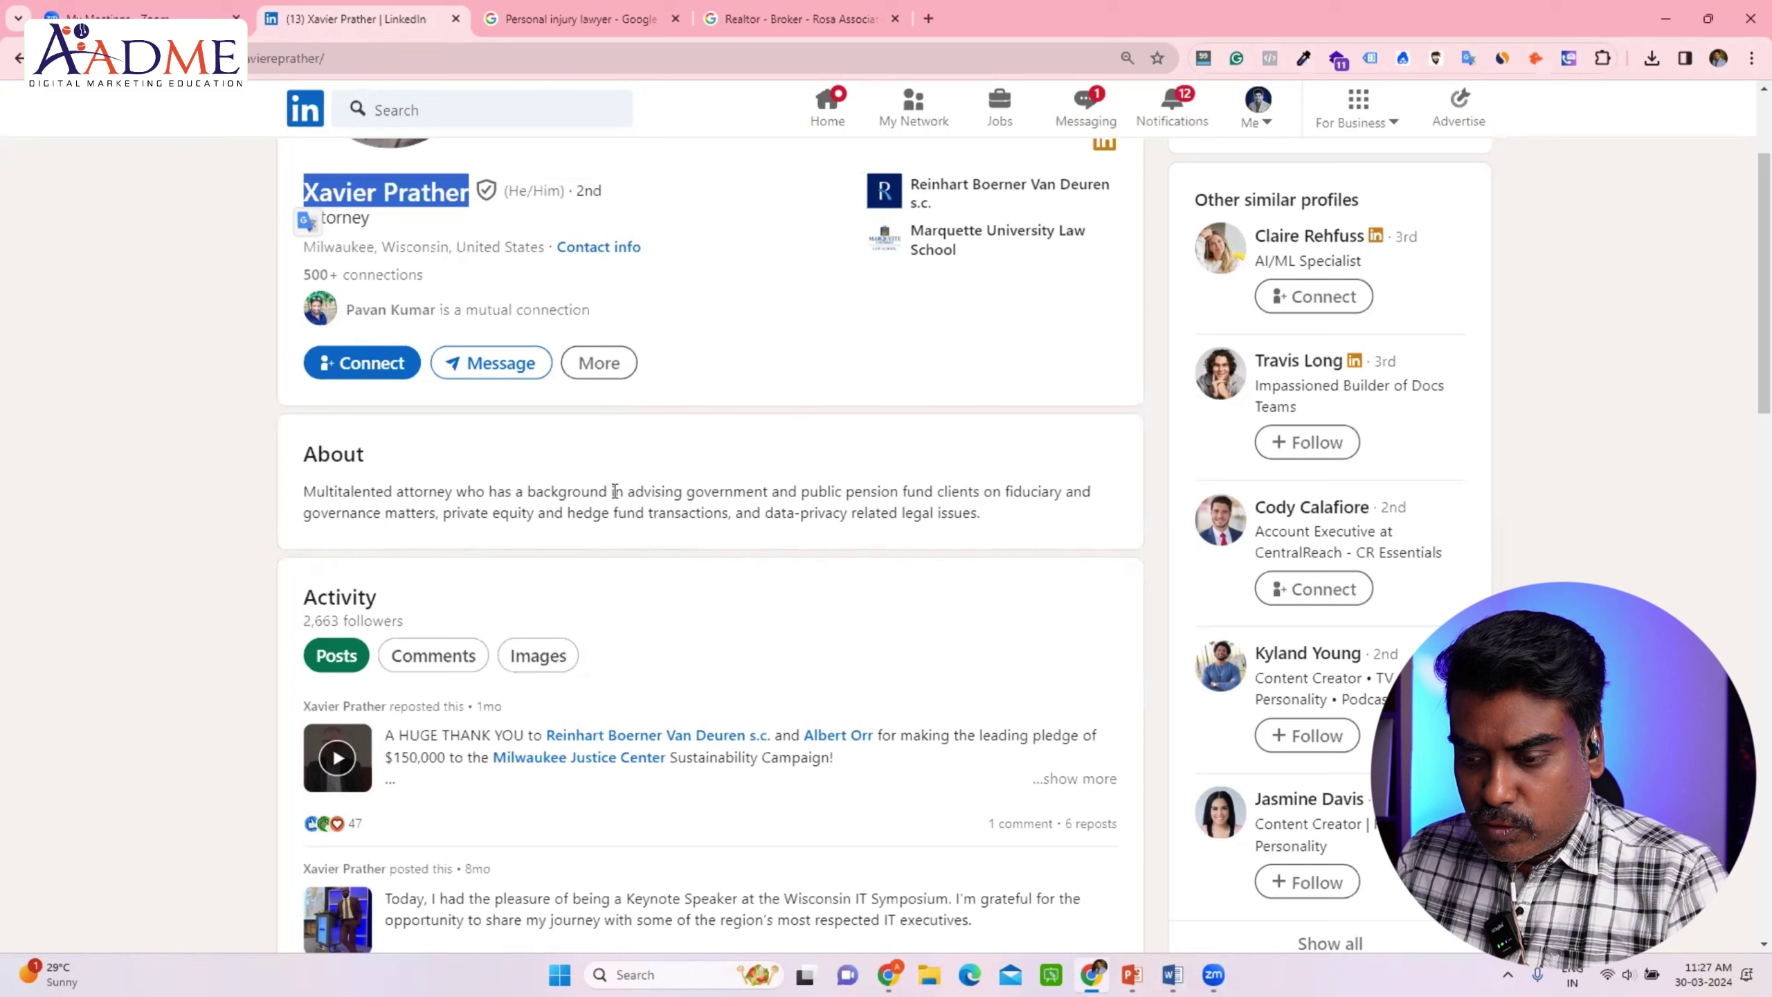
- Paste the About-section expertise over the positioning placeholder and trim the greeting to 'Xavier'
mouse_move(615, 492)
left_mouse_down()
mouse_move(1007, 502)
mouse_move(979, 513)
left_mouse_up()
key("ctrl+c")
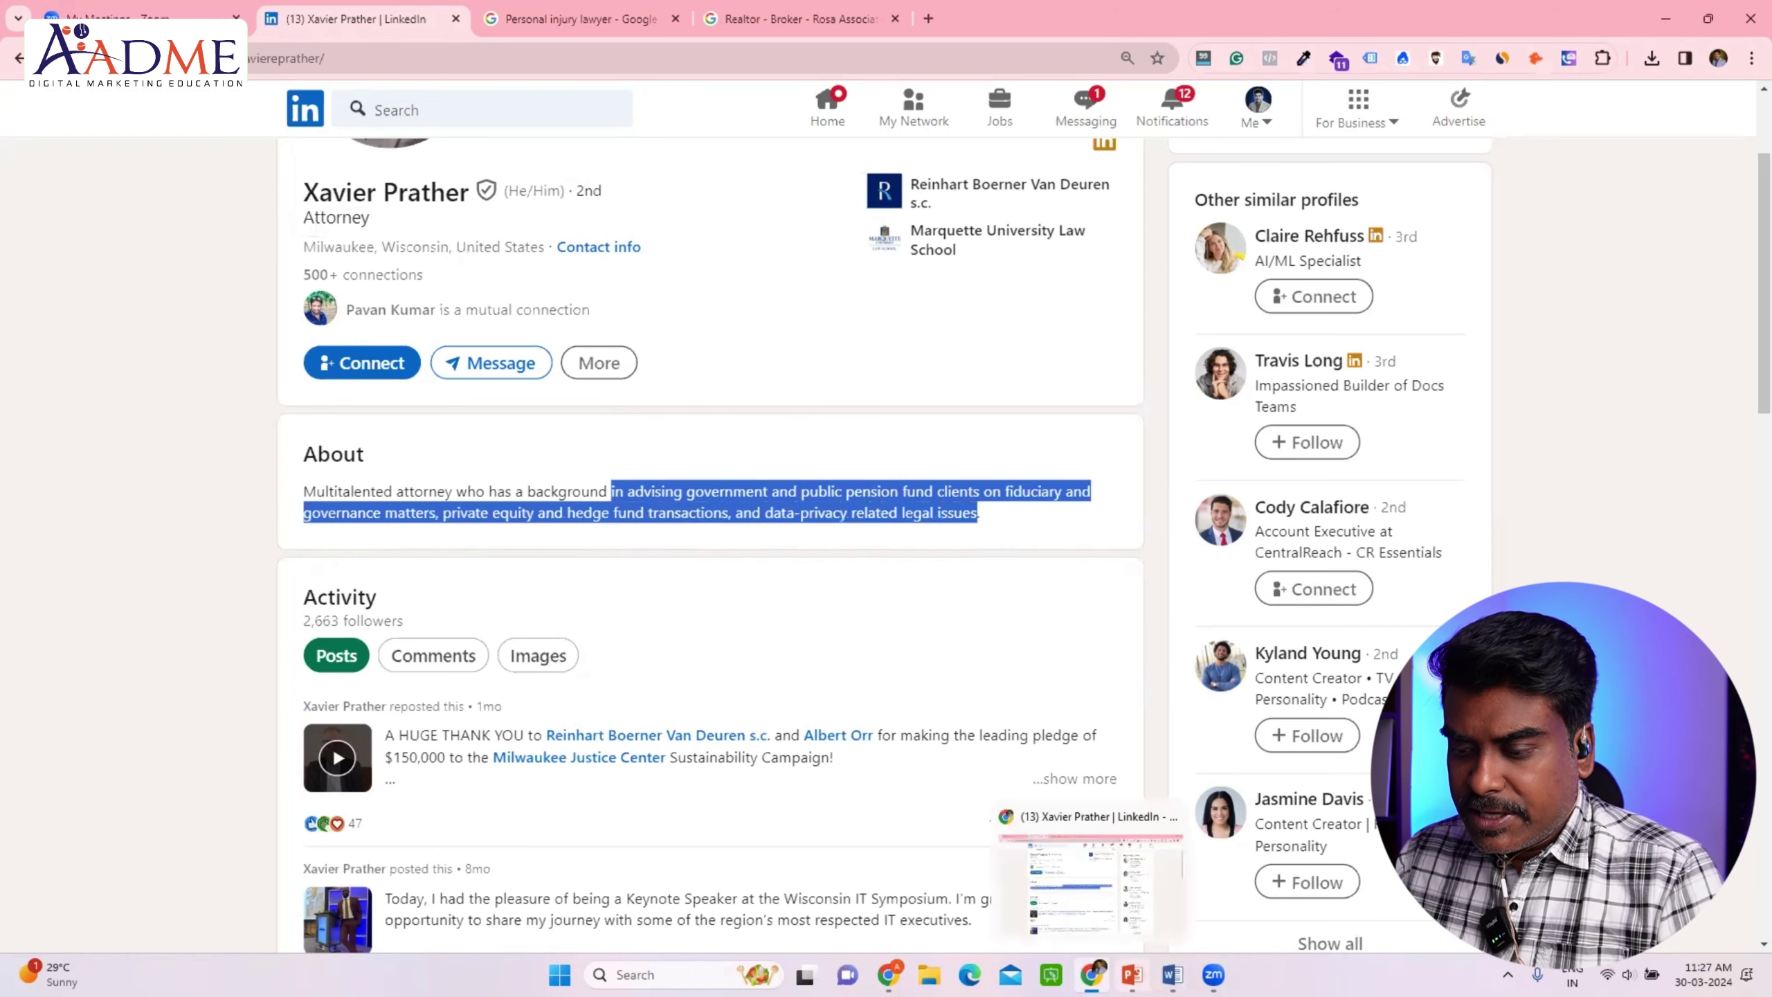
mouse_move(1171, 974)
left_click(1273, 872)
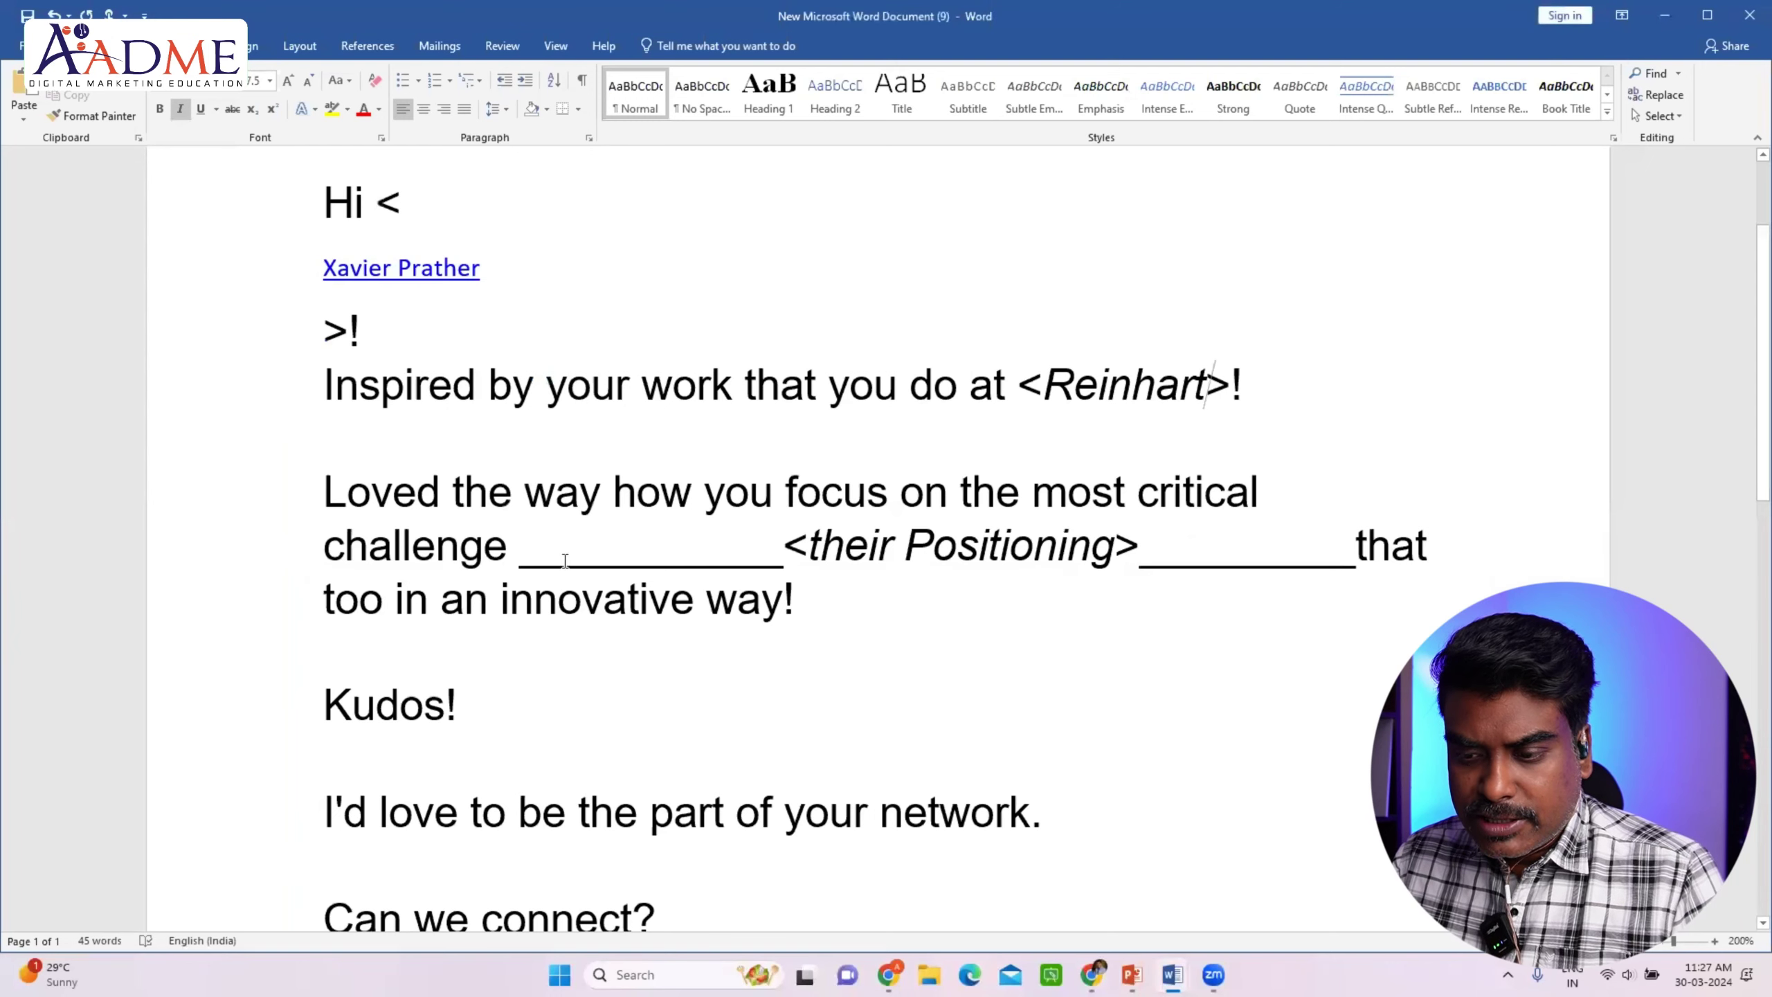
left_click_drag(521, 554, 1349, 551)
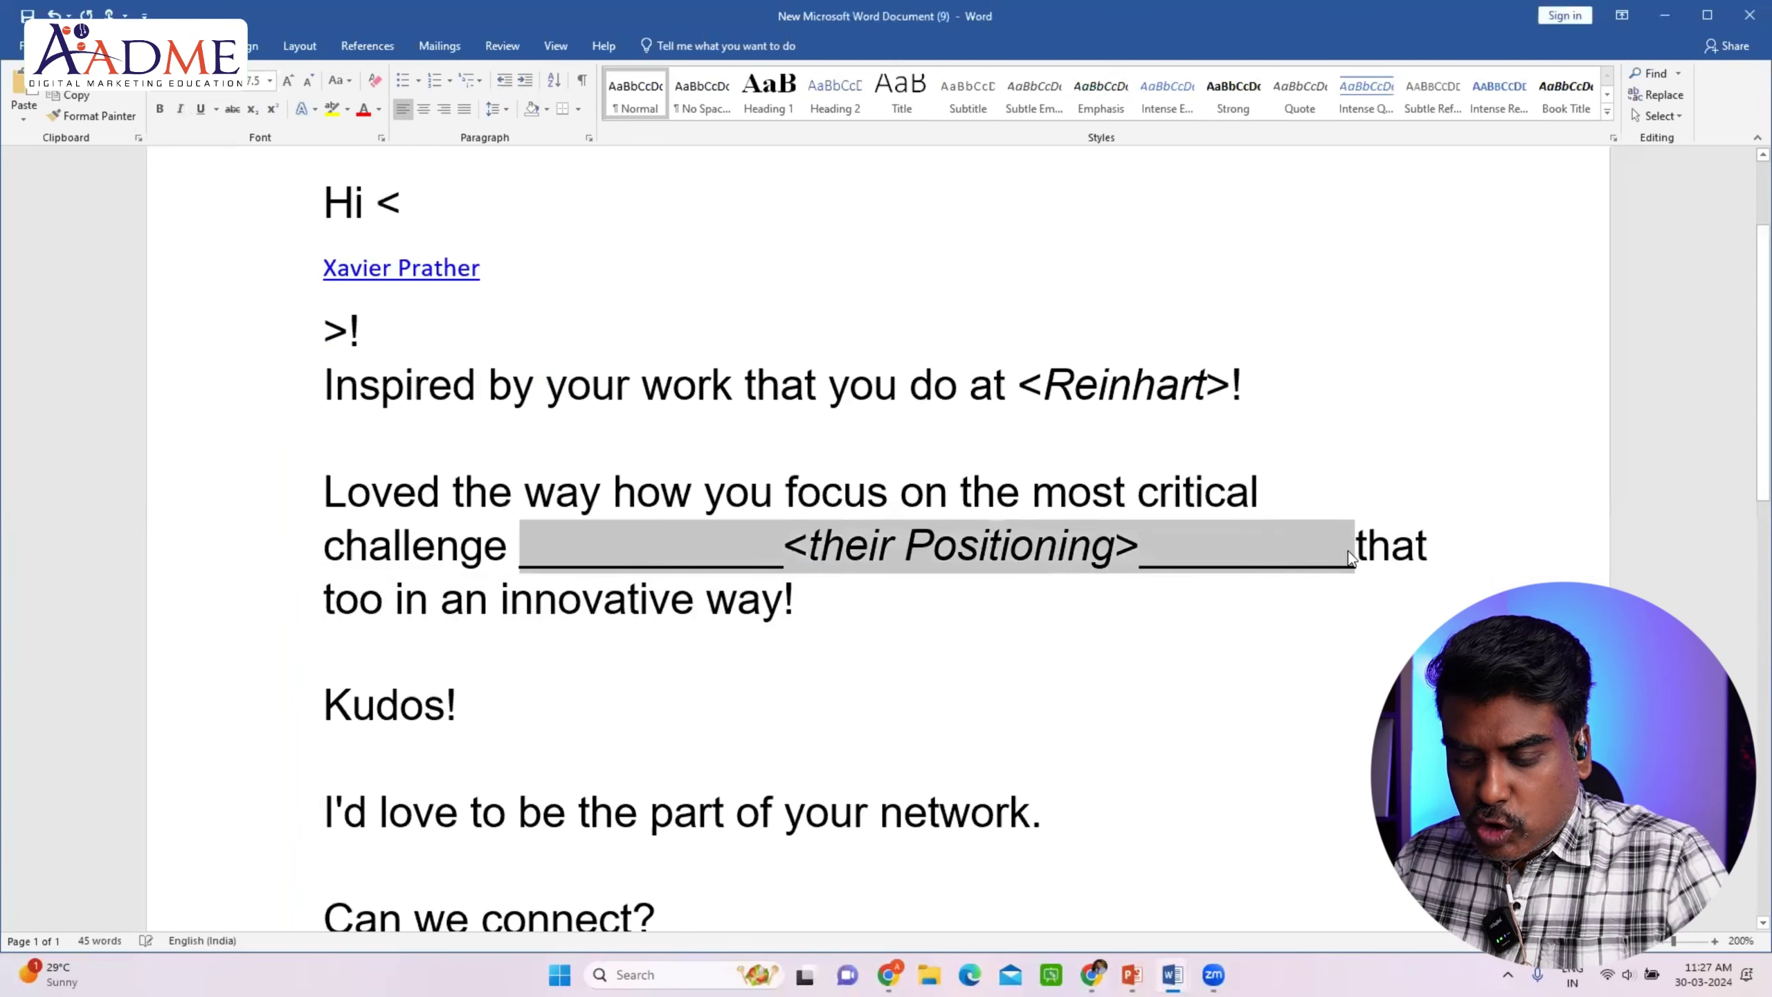
key("ctrl+v")
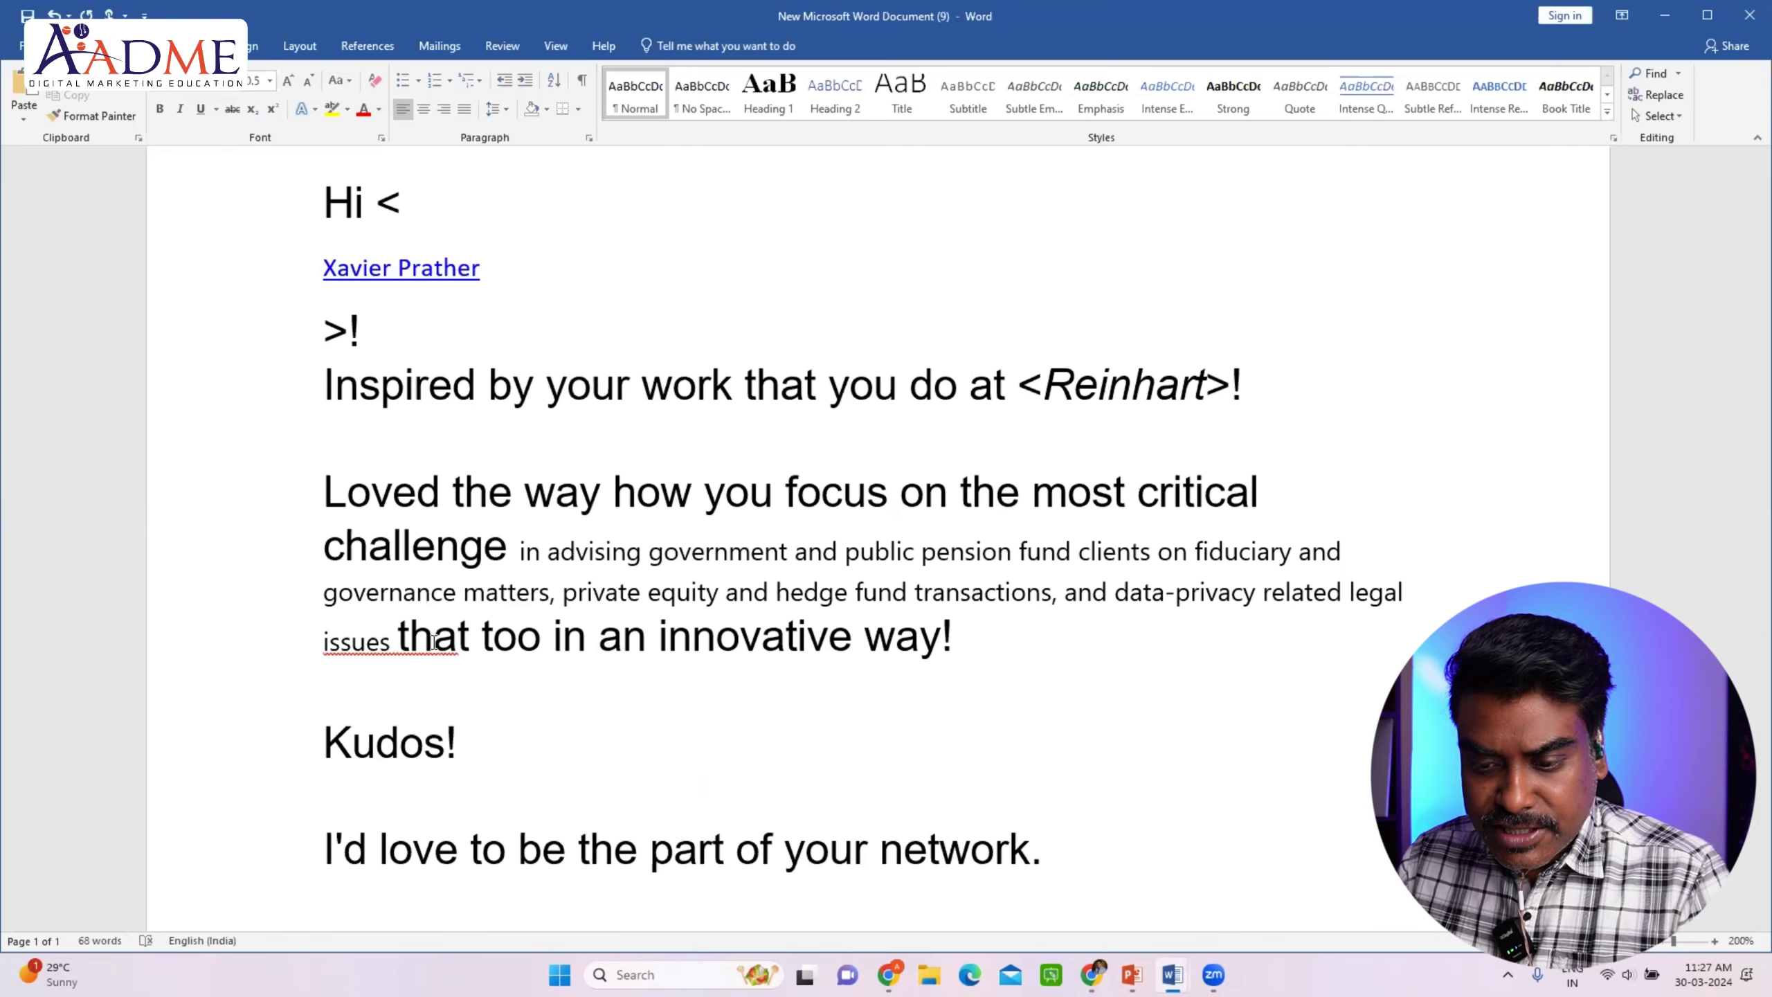
scroll(458, 665, "down", 1)
scroll(726, 644, "down", 3)
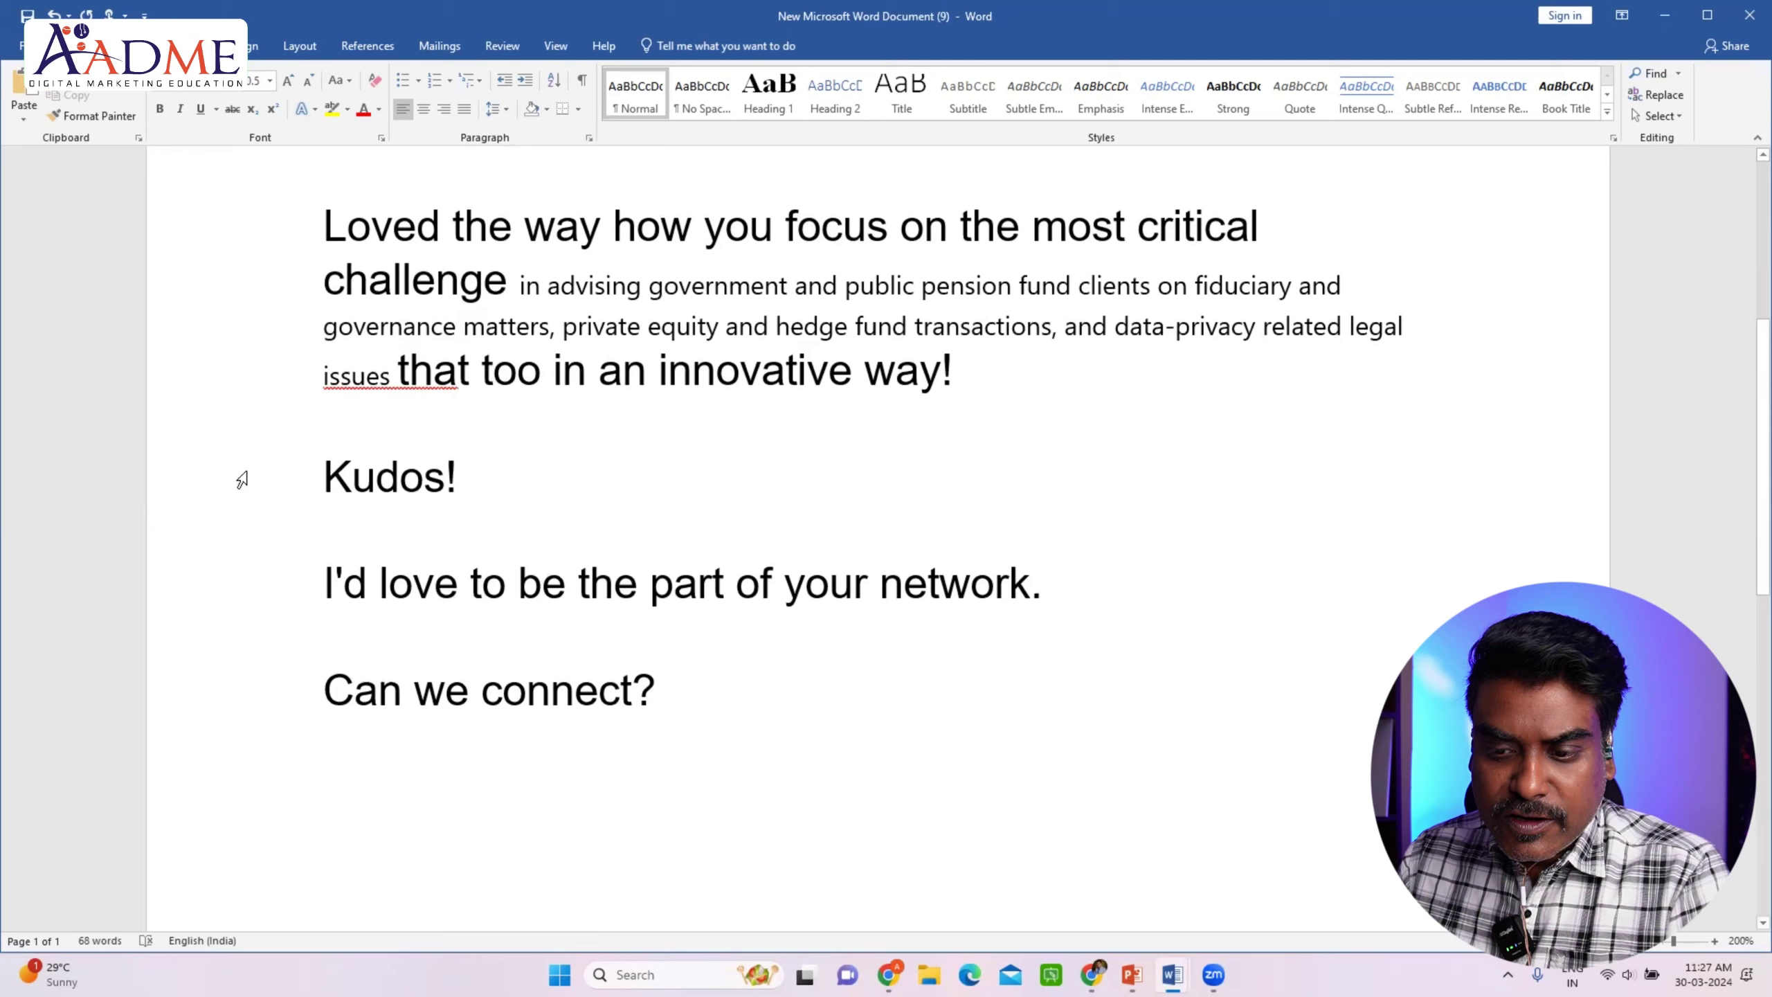
scroll(356, 437, "up", 5)
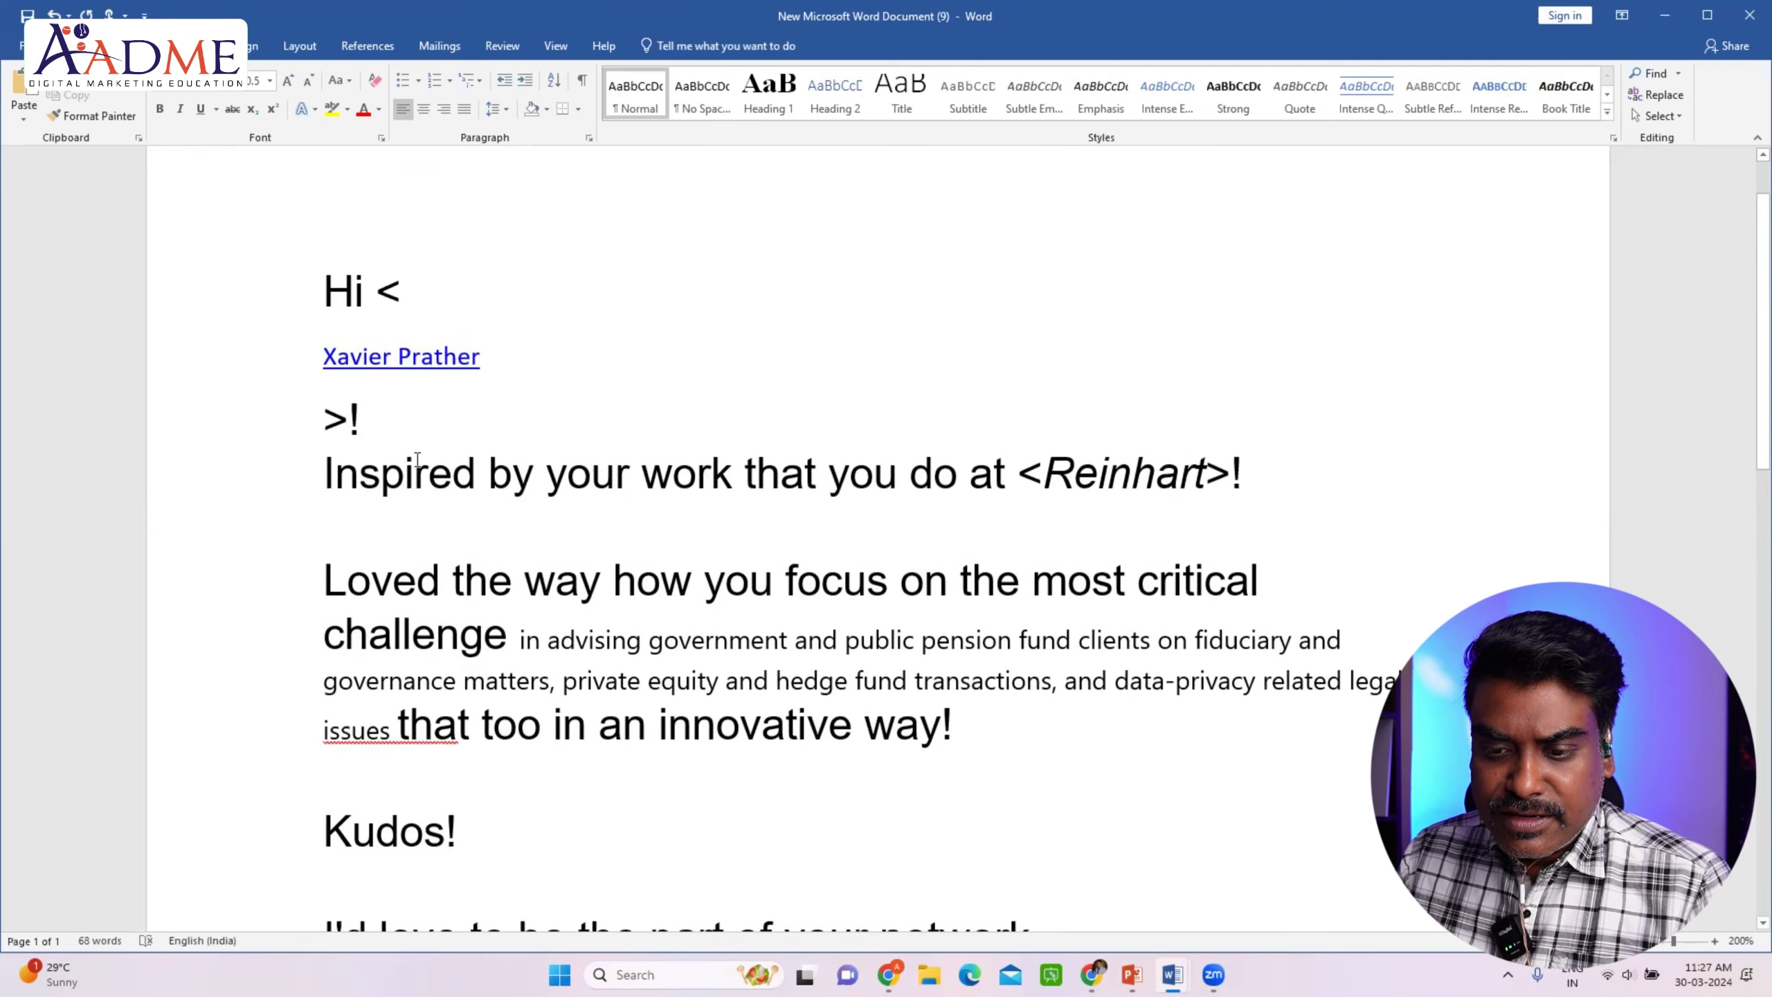
left_click_drag(398, 356, 518, 362)
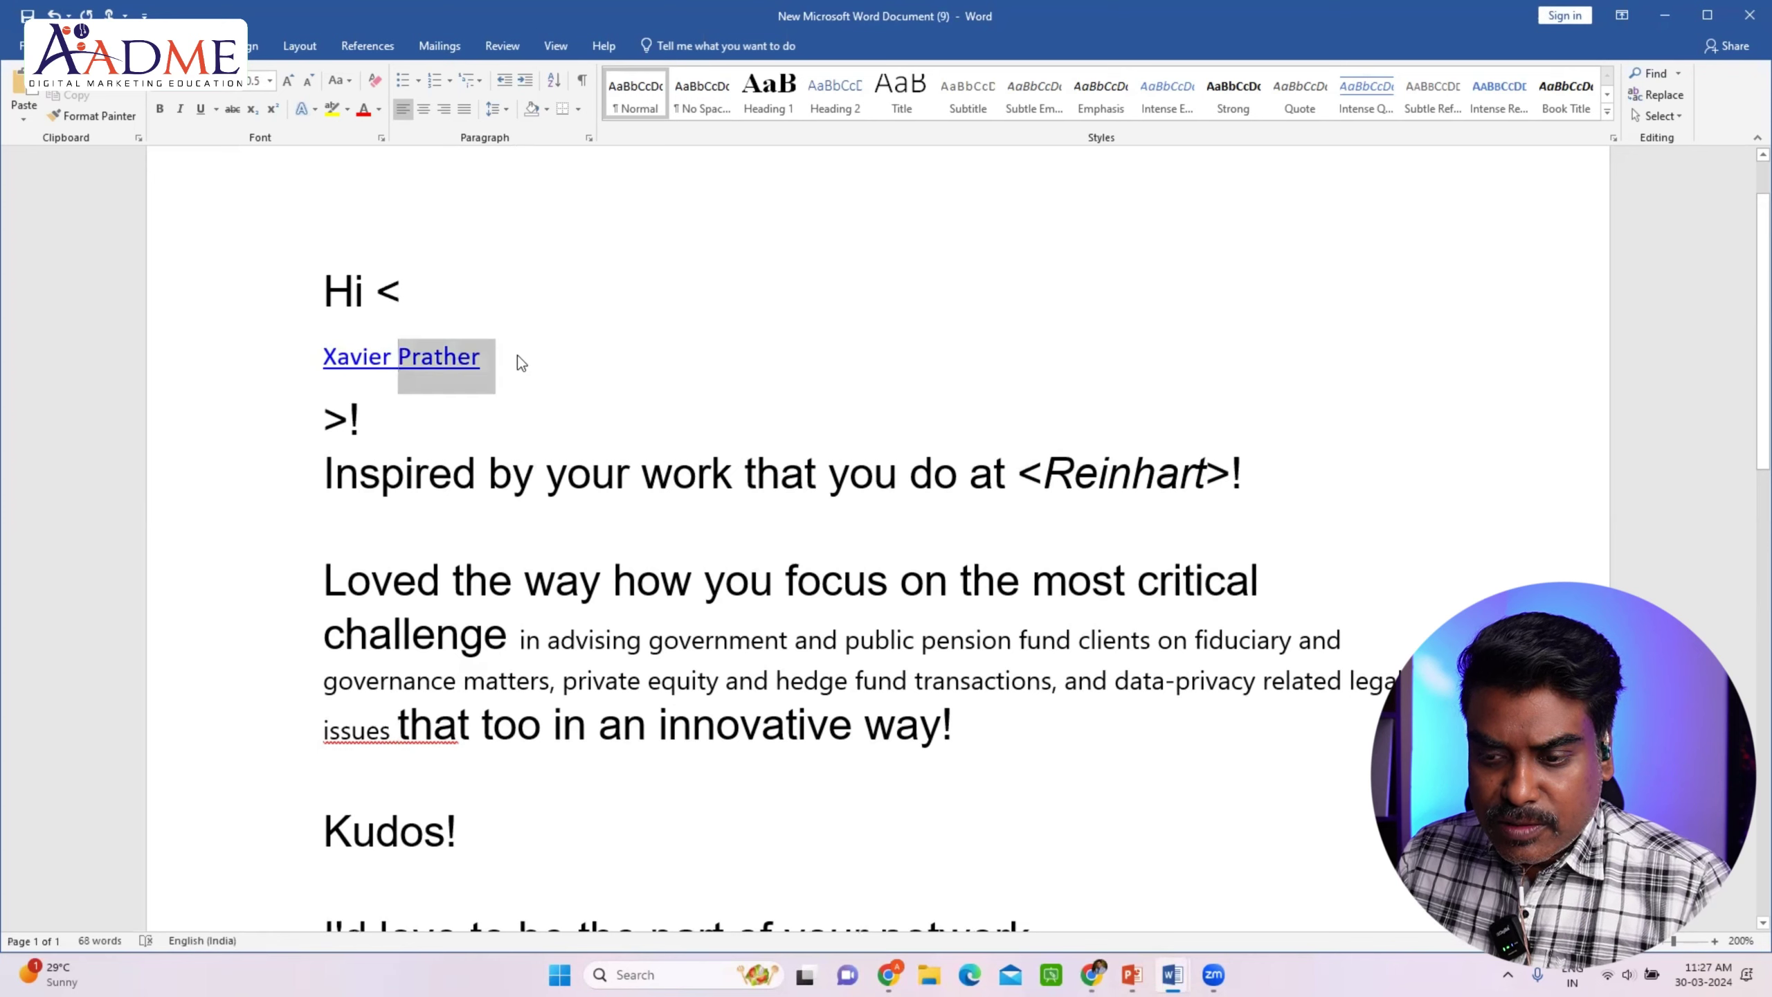
key("BackSpace")
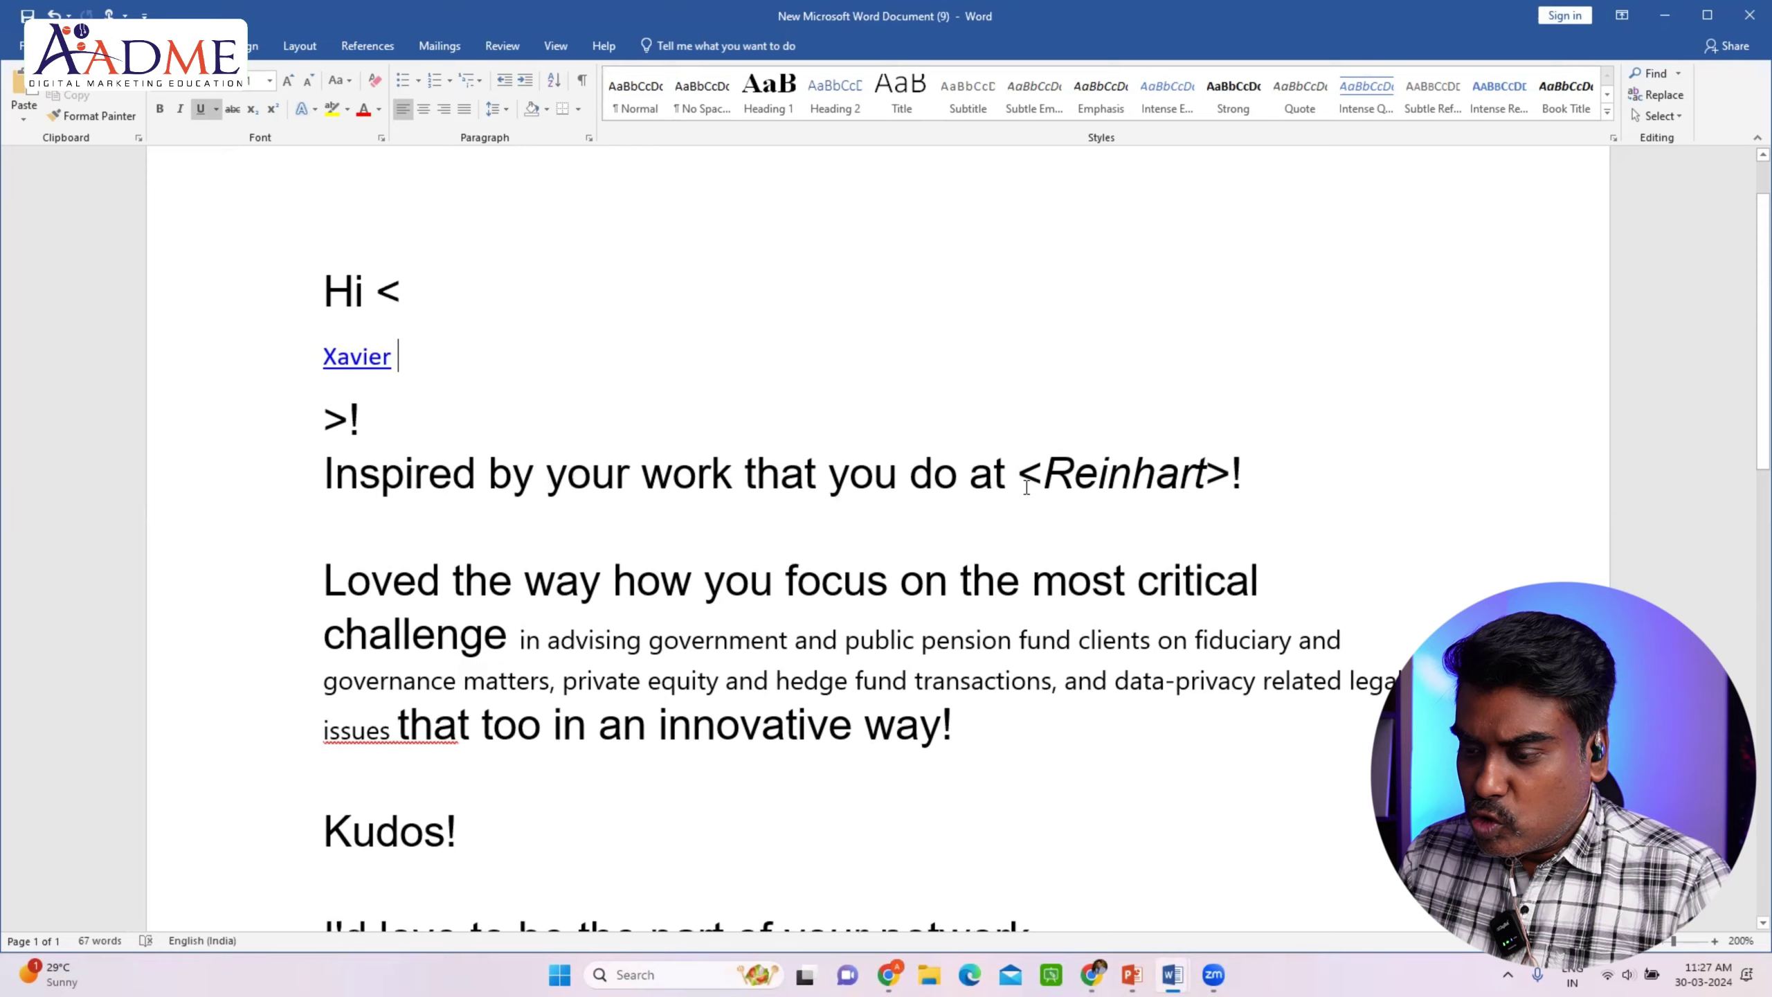
scroll(1026, 485, "down", 3)
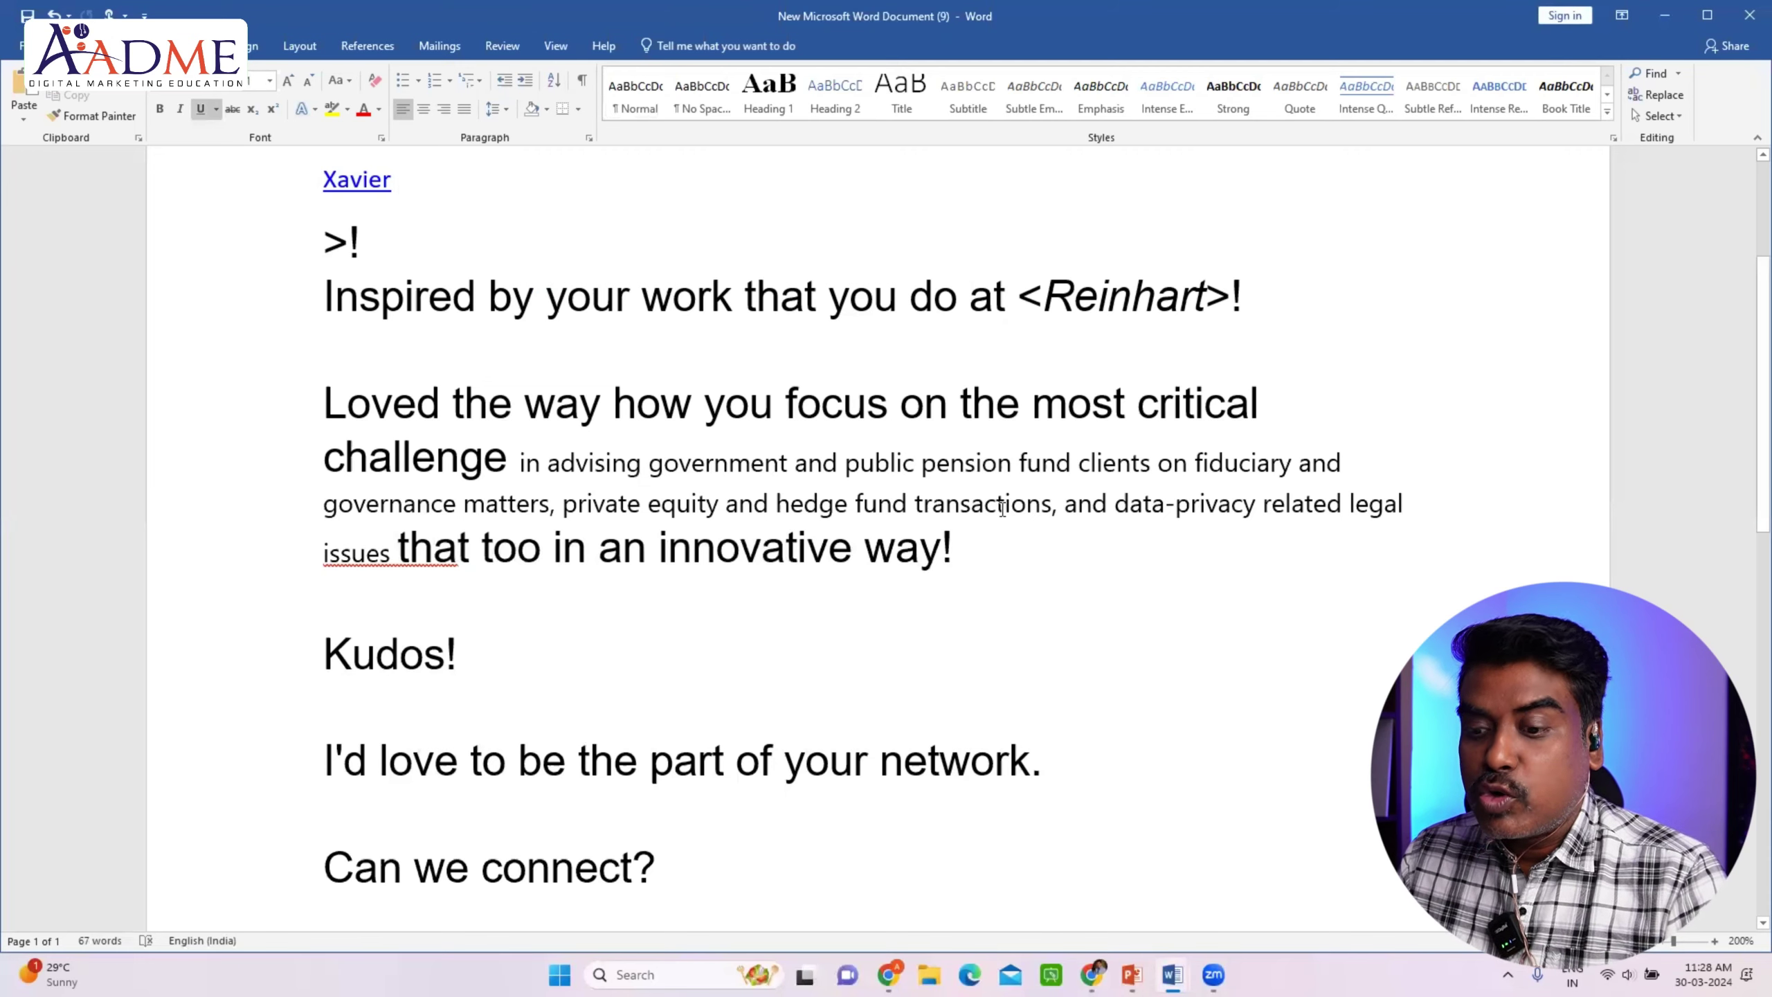
scroll(1159, 577, "down", 1)
scroll(1191, 705, "down", 2)
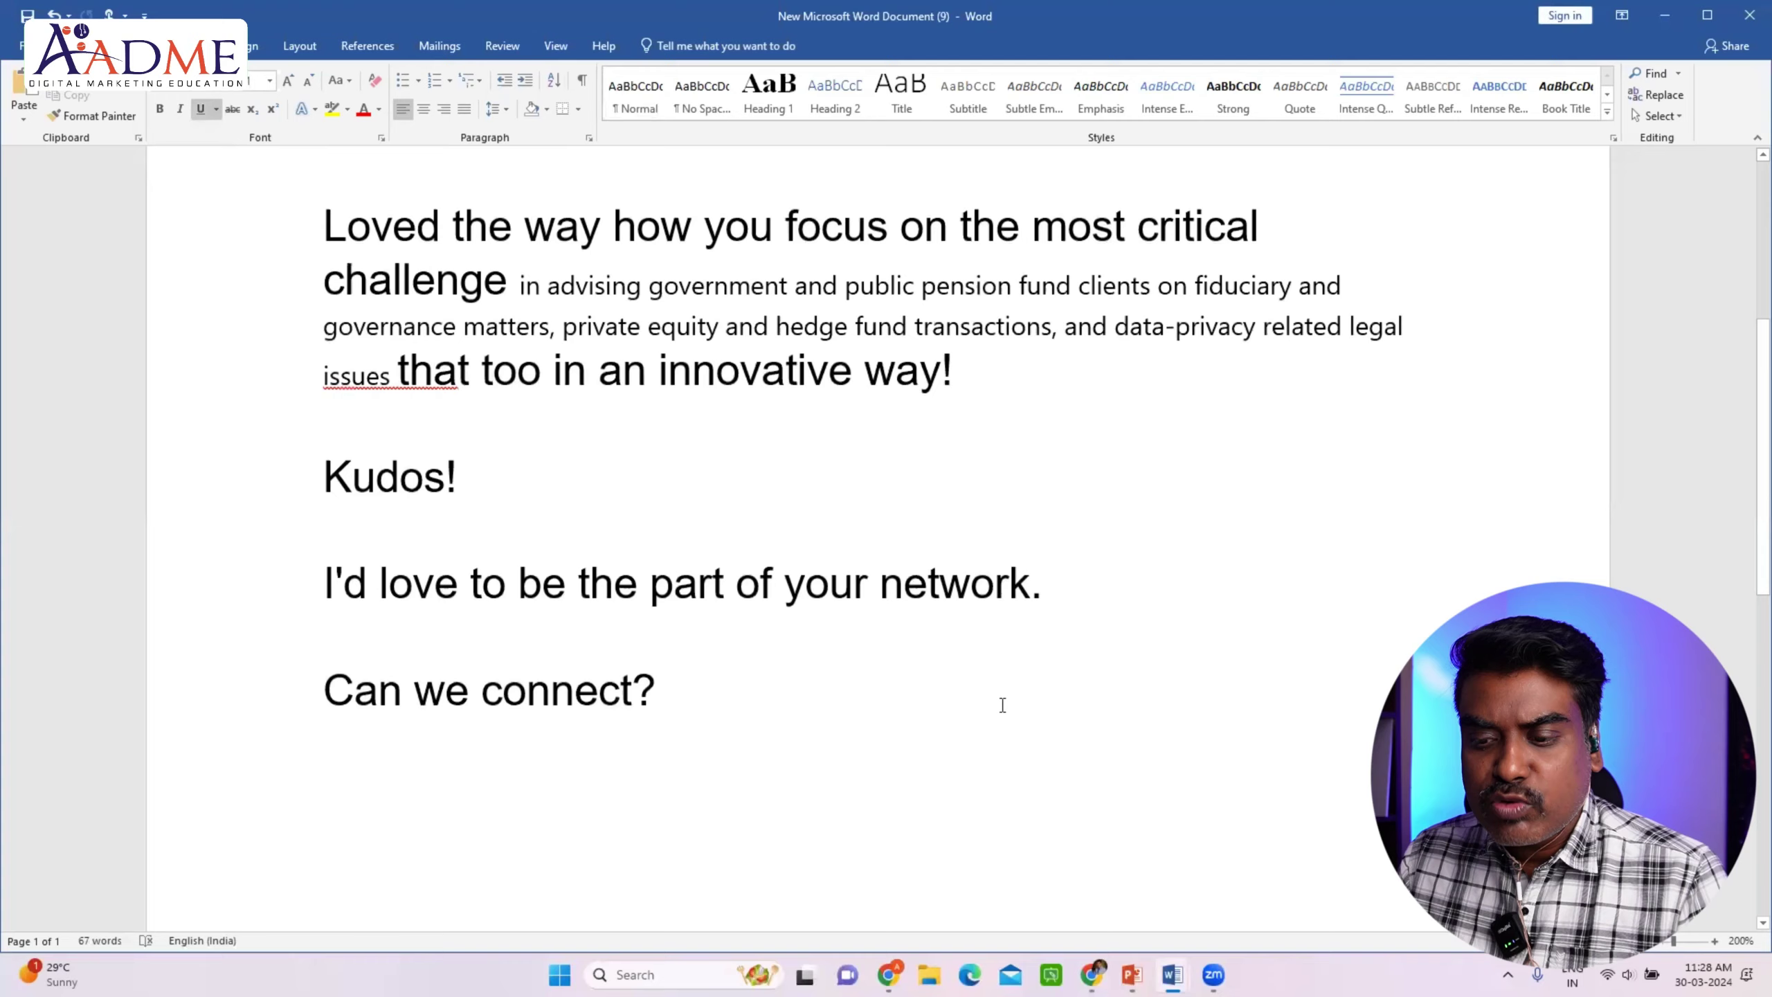
scroll(1001, 705, "up", 3)
scroll(850, 784, "down", 1)
scroll(761, 811, "down", 1)
mouse_move(762, 812)
left_mouse_down()
mouse_move(263, 136)
mouse_move(232, 287)
left_mouse_up()
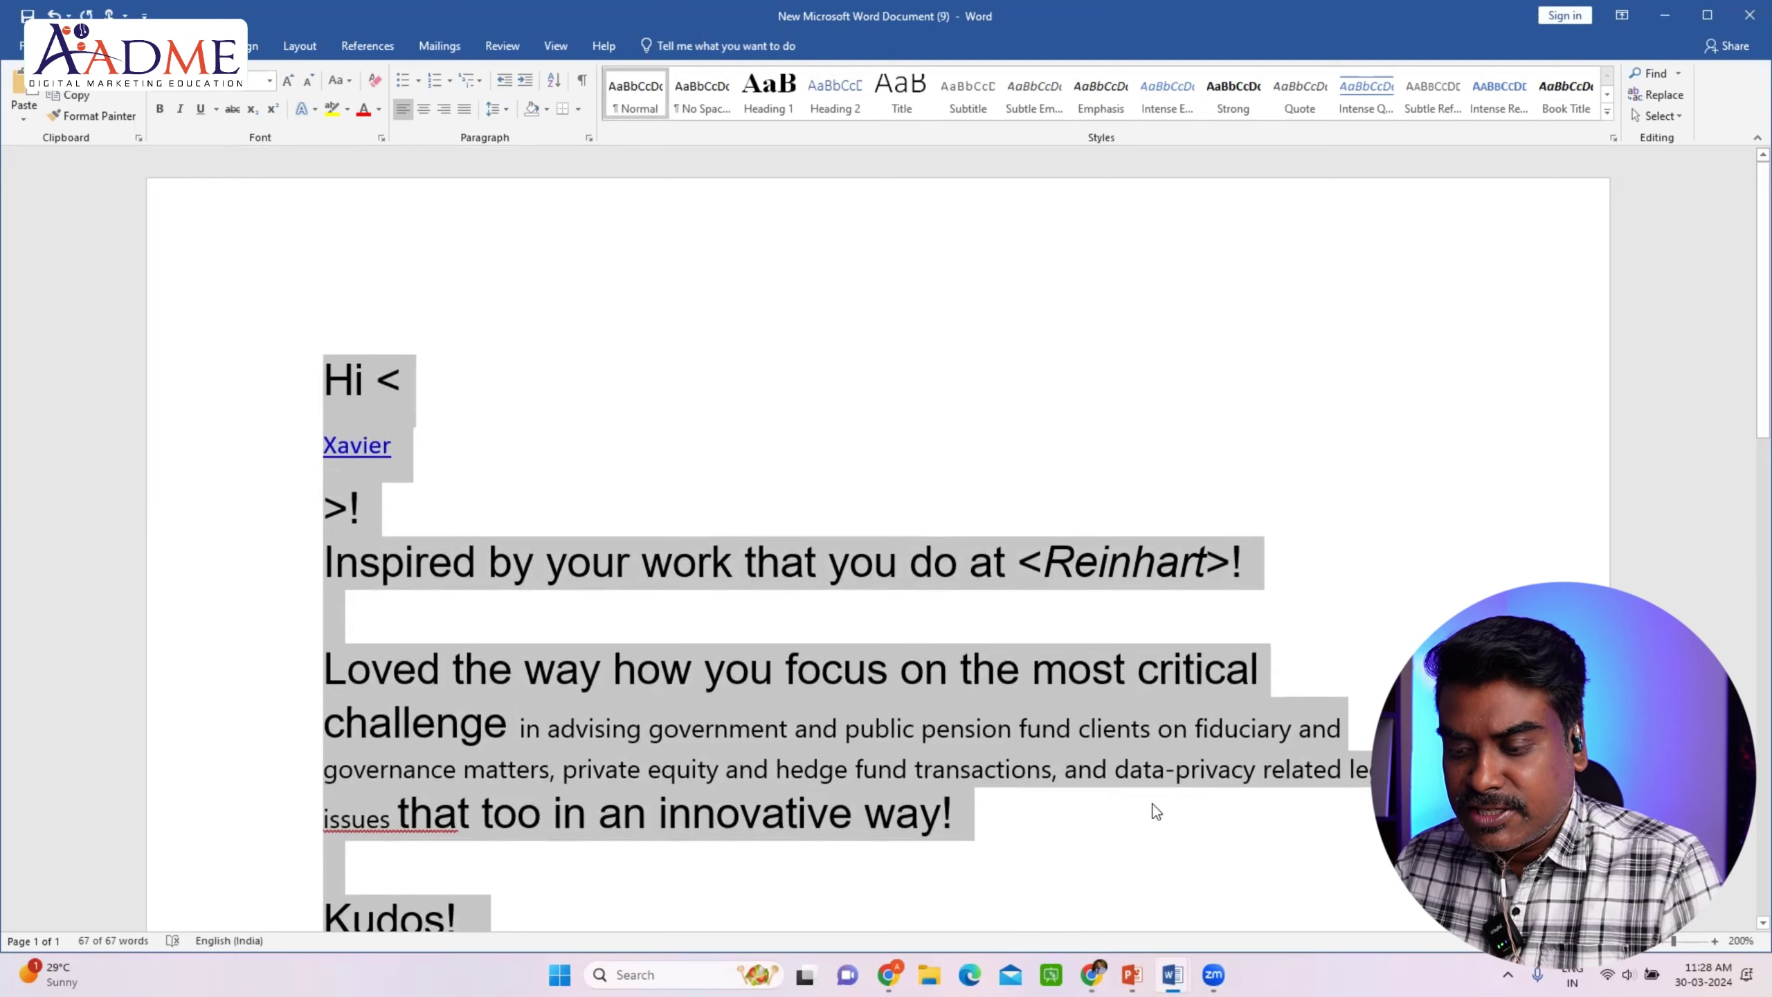
- Bring Xavier Prather's LinkedIn profile back to the front
mouse_move(1093, 975)
left_click(1091, 880)
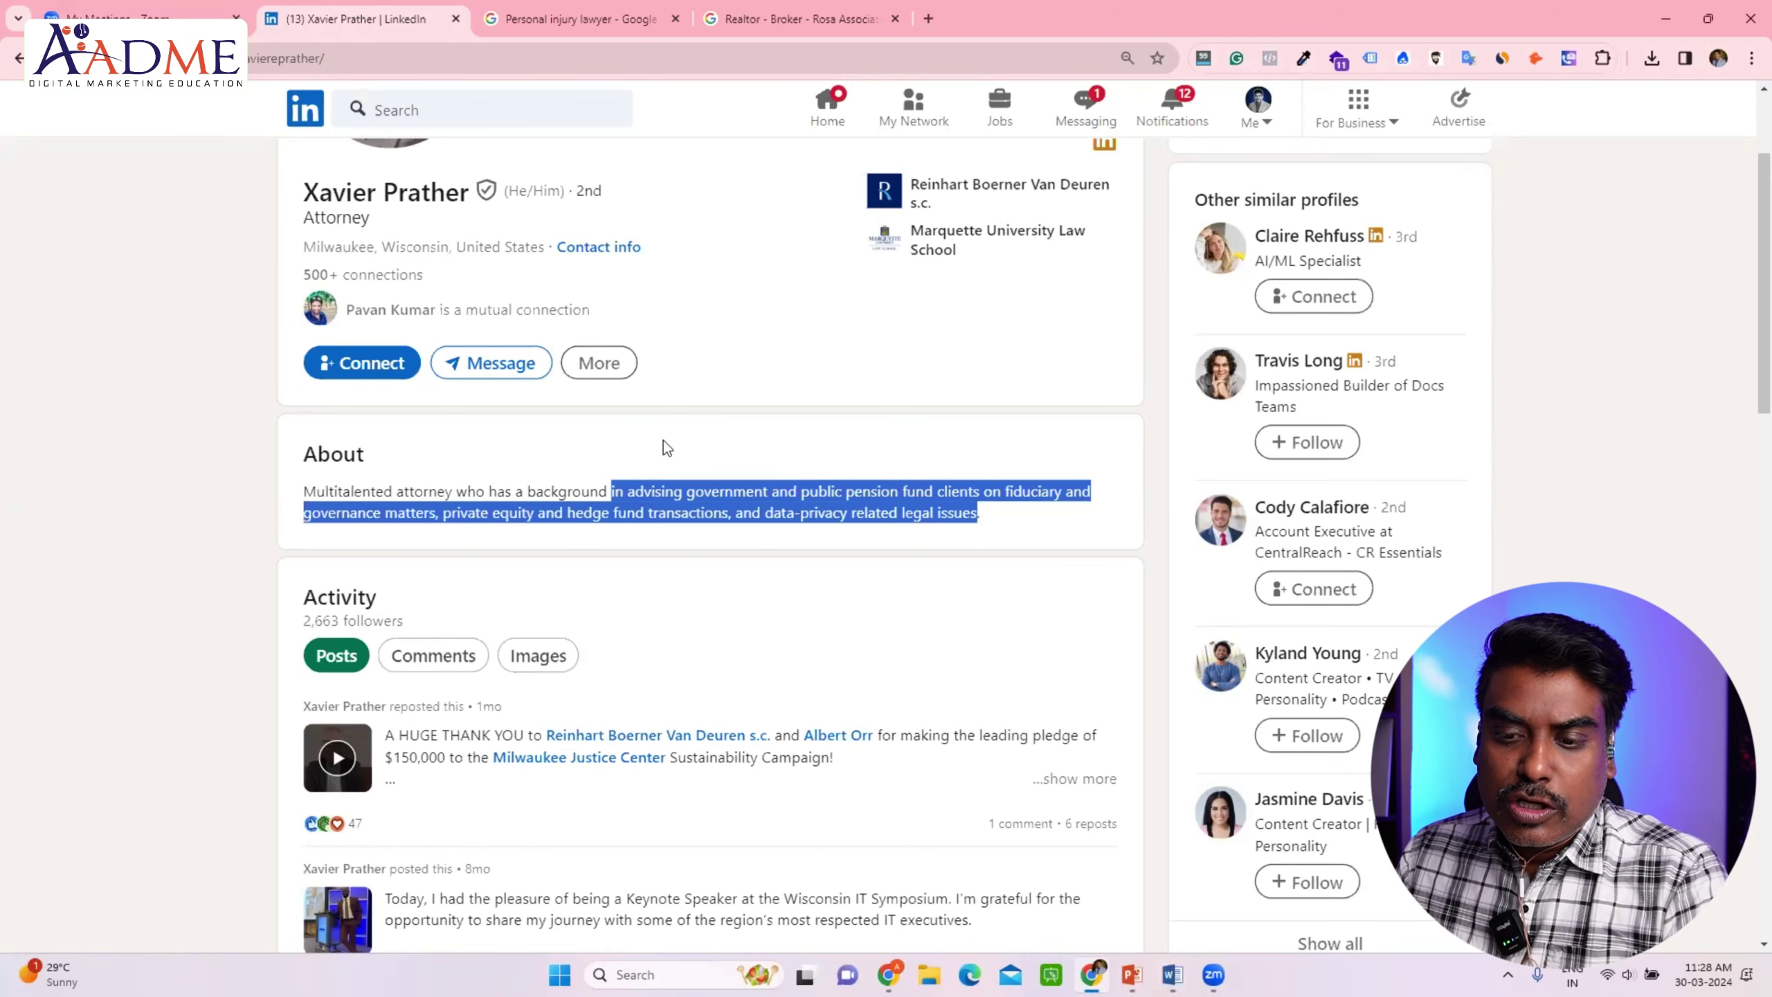
- Start a Connect invite with a note, paste the message, and delete the stray '>!' line
left_click(374, 361)
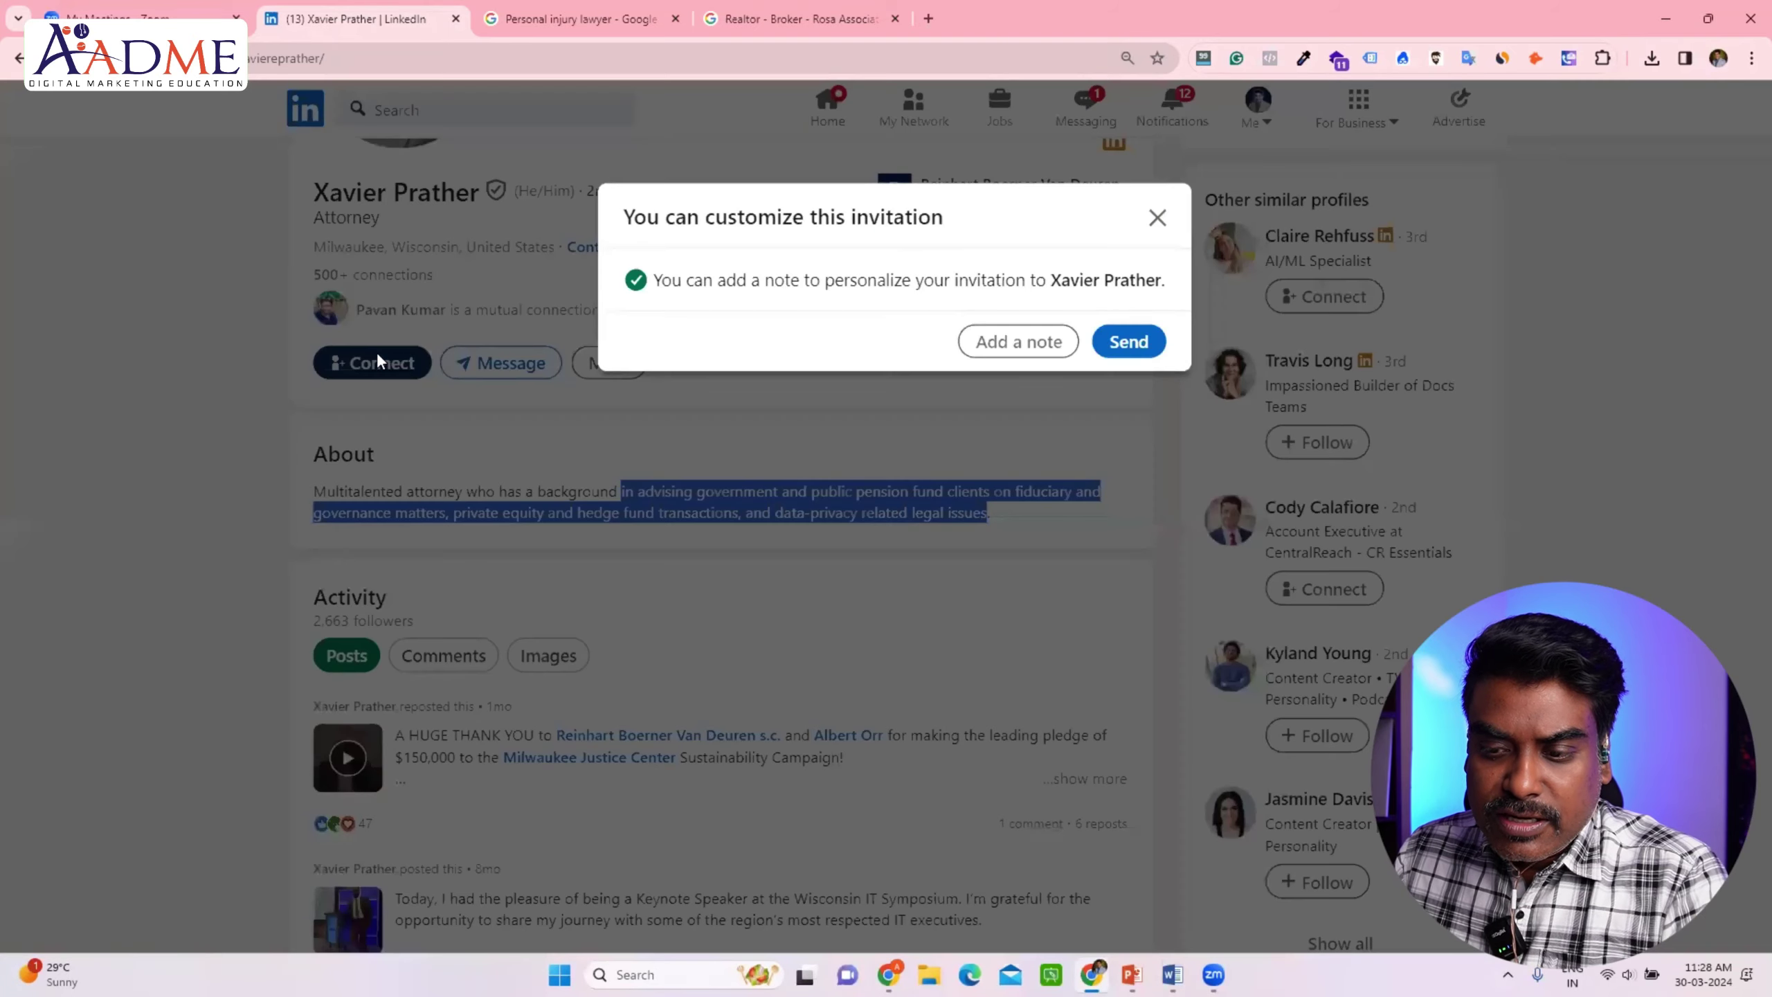
left_click(1019, 342)
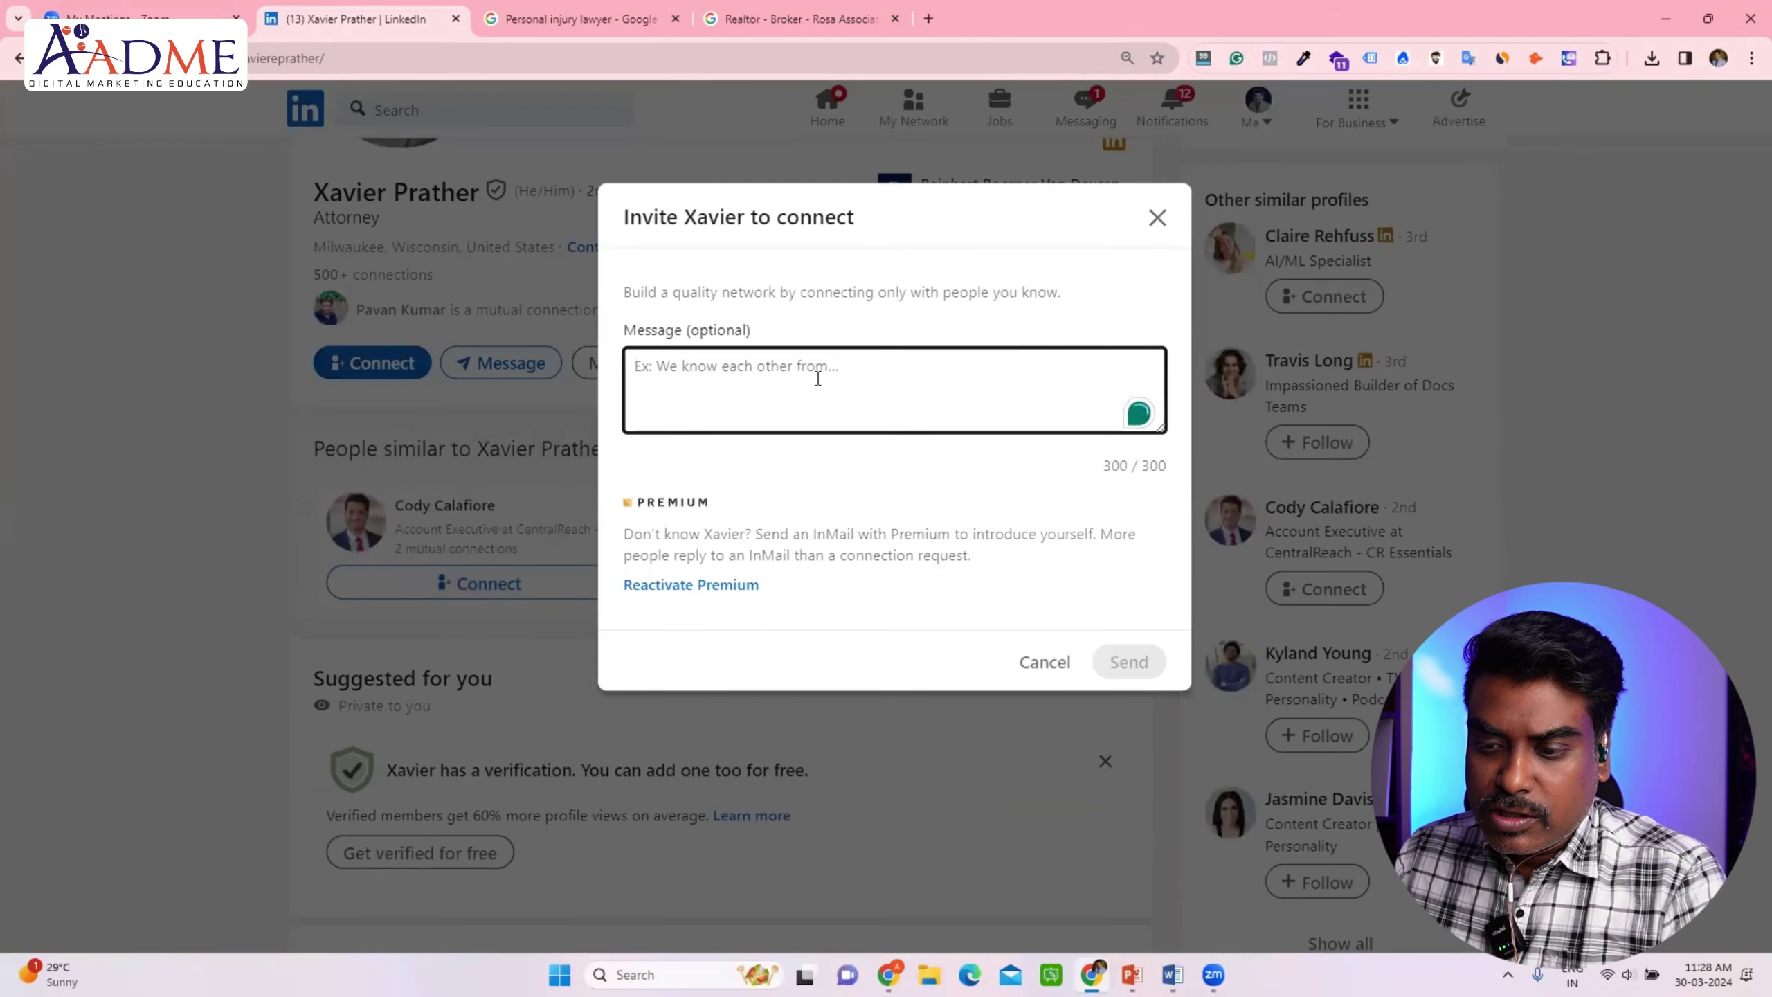
key("ctrl+v")
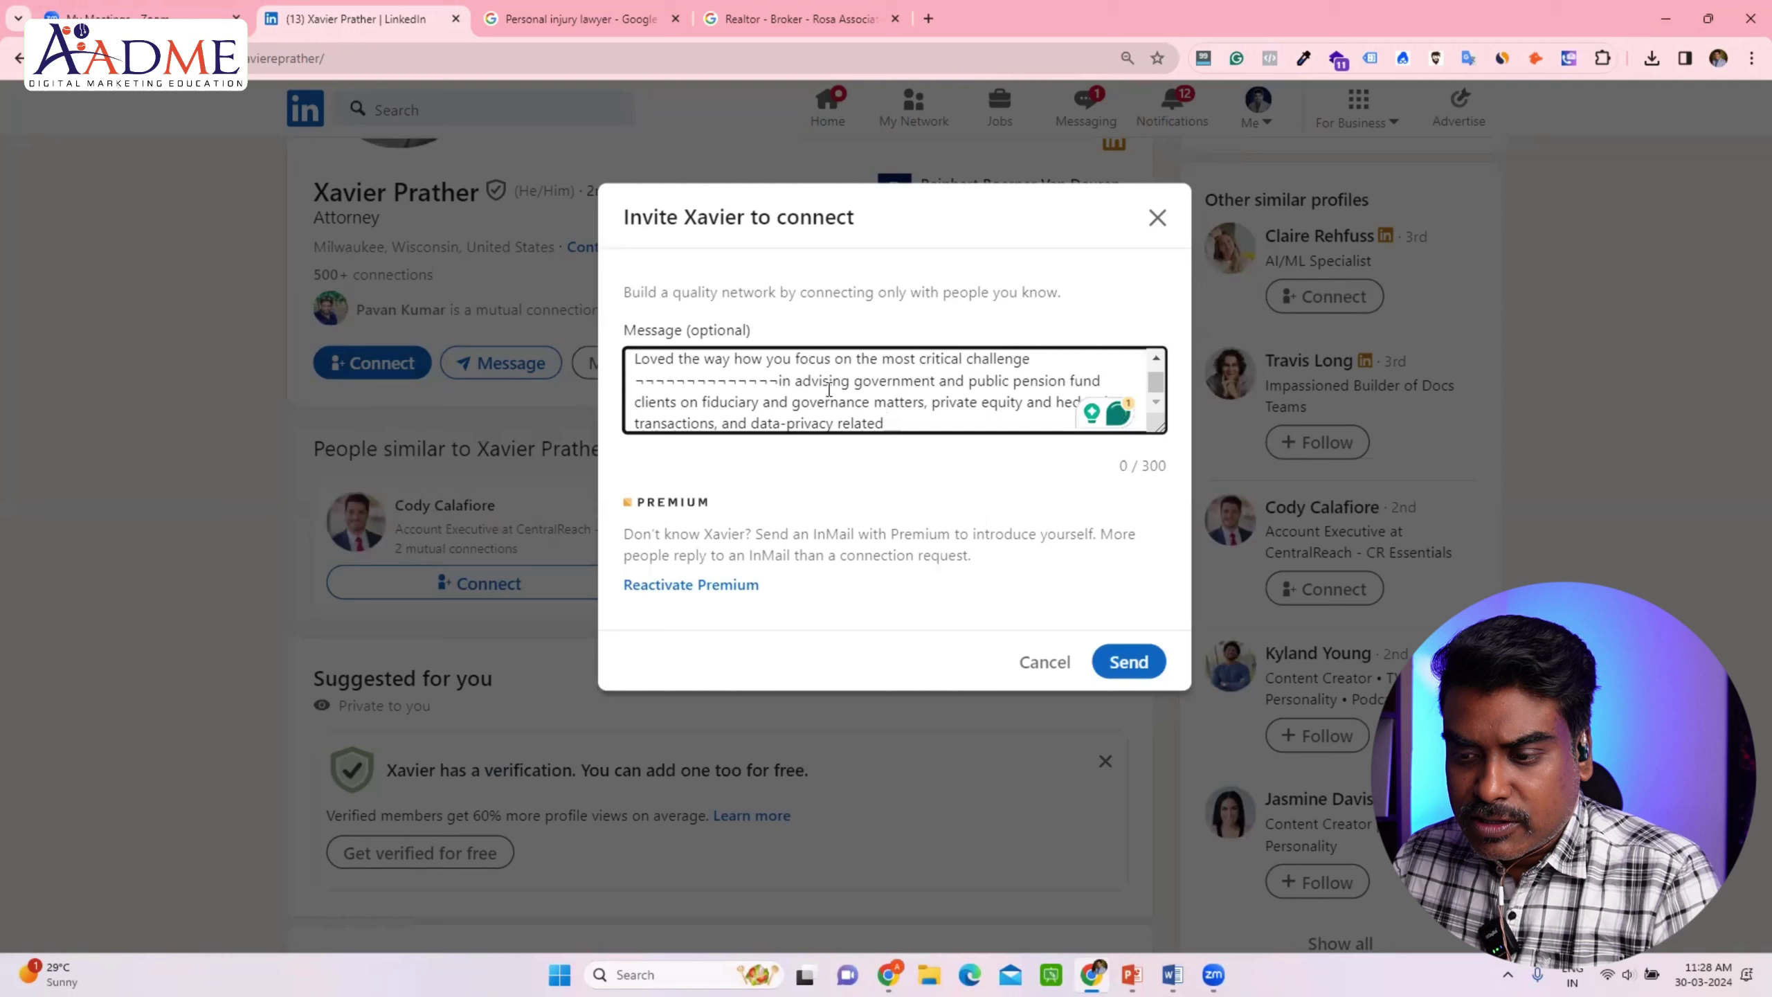
key("ctrl+a")
key("ctrl+v")
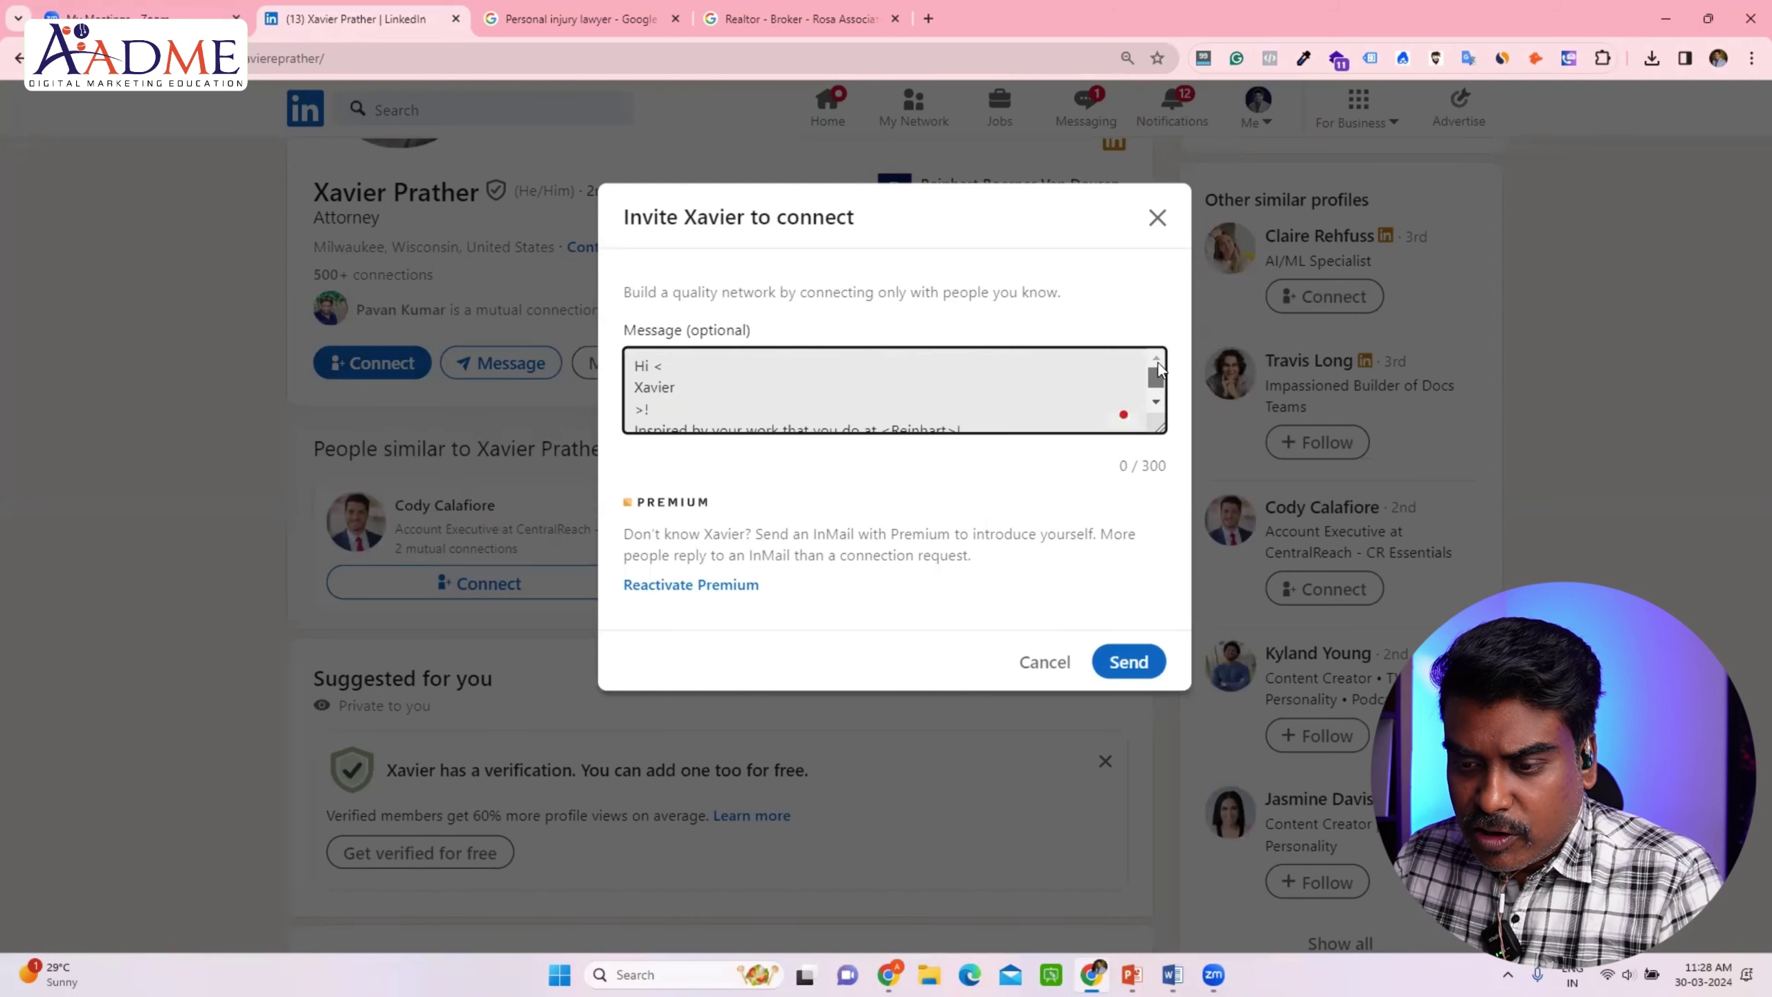
left_click_drag(651, 411, 593, 415)
key("BackSpace")
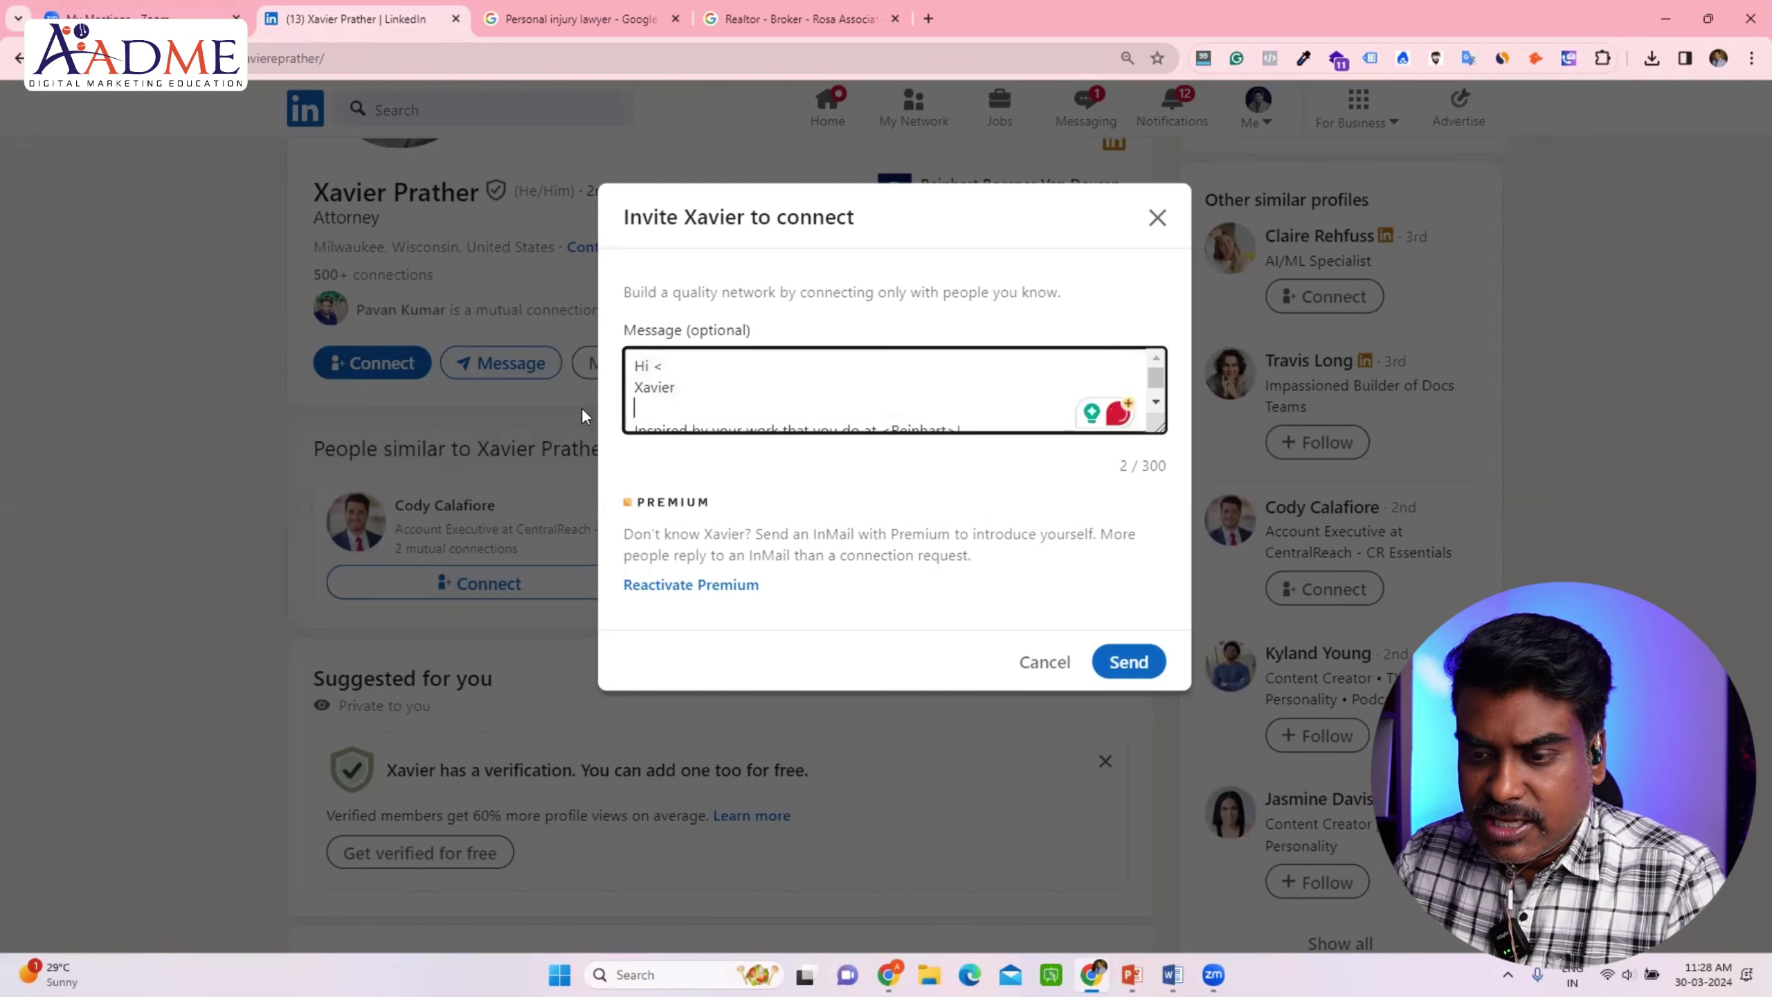
- Join the name onto the 'Hi' line and change 'your work' to 'the work'
left_click(669, 364)
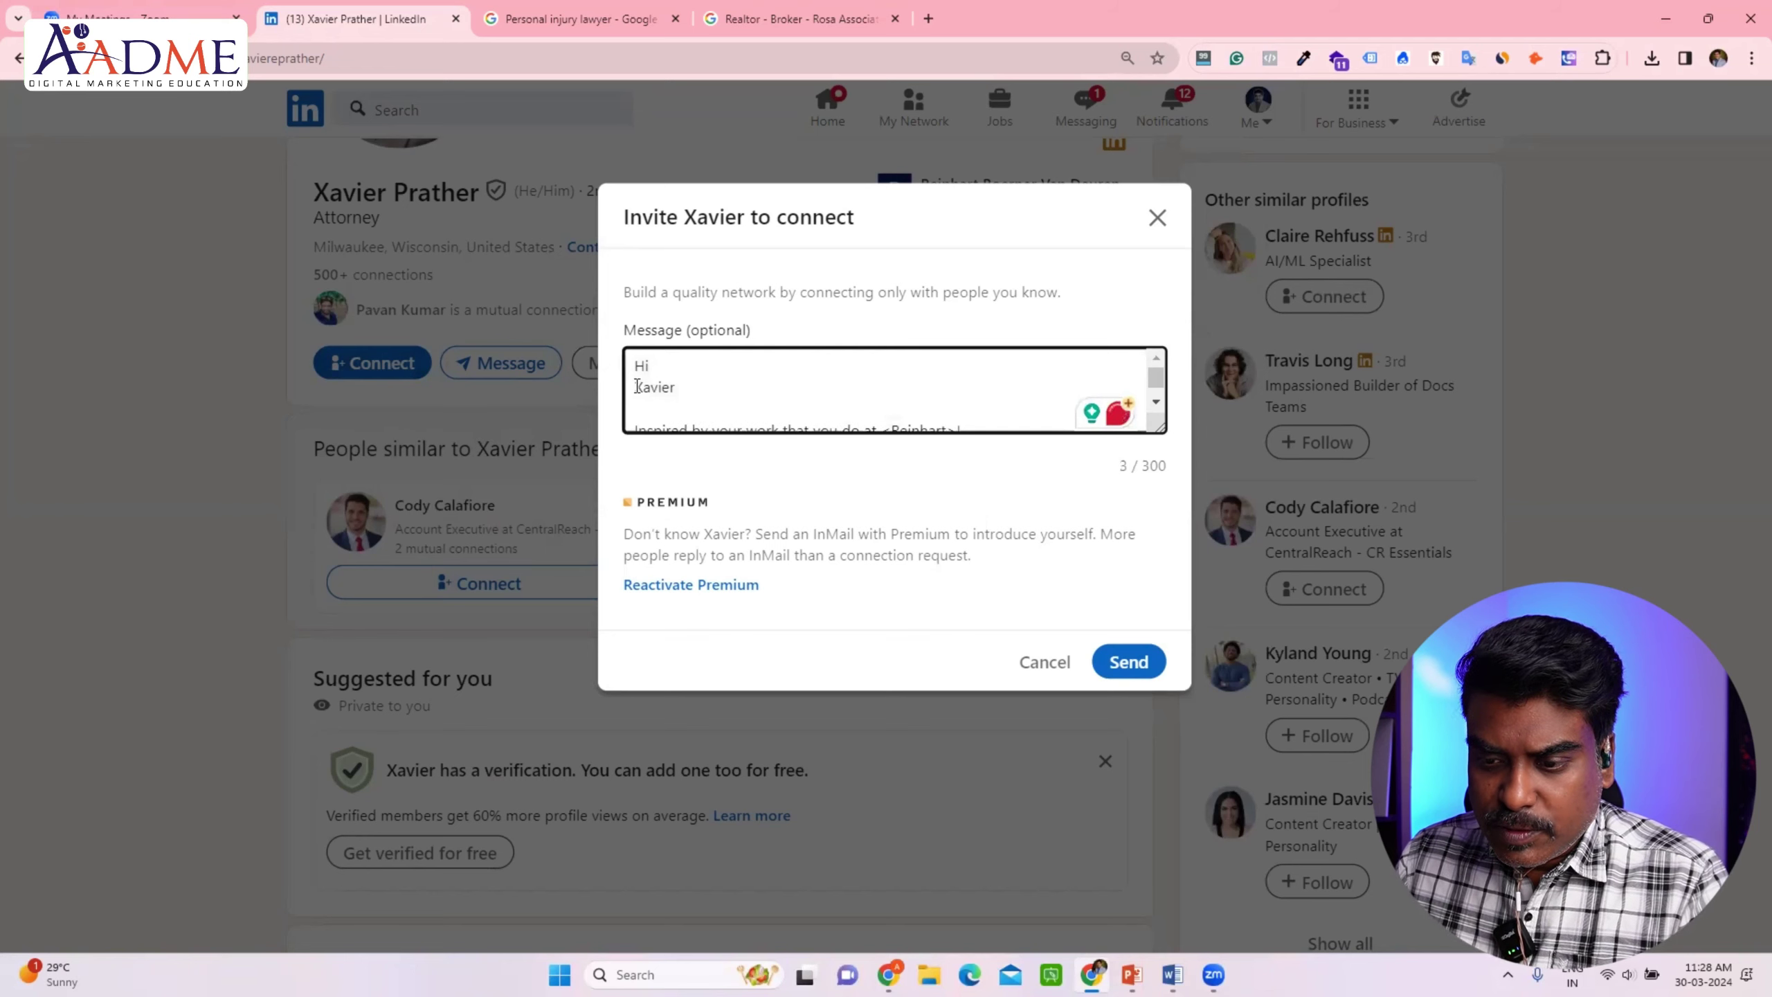
left_click(636, 386)
key("BackSpace")
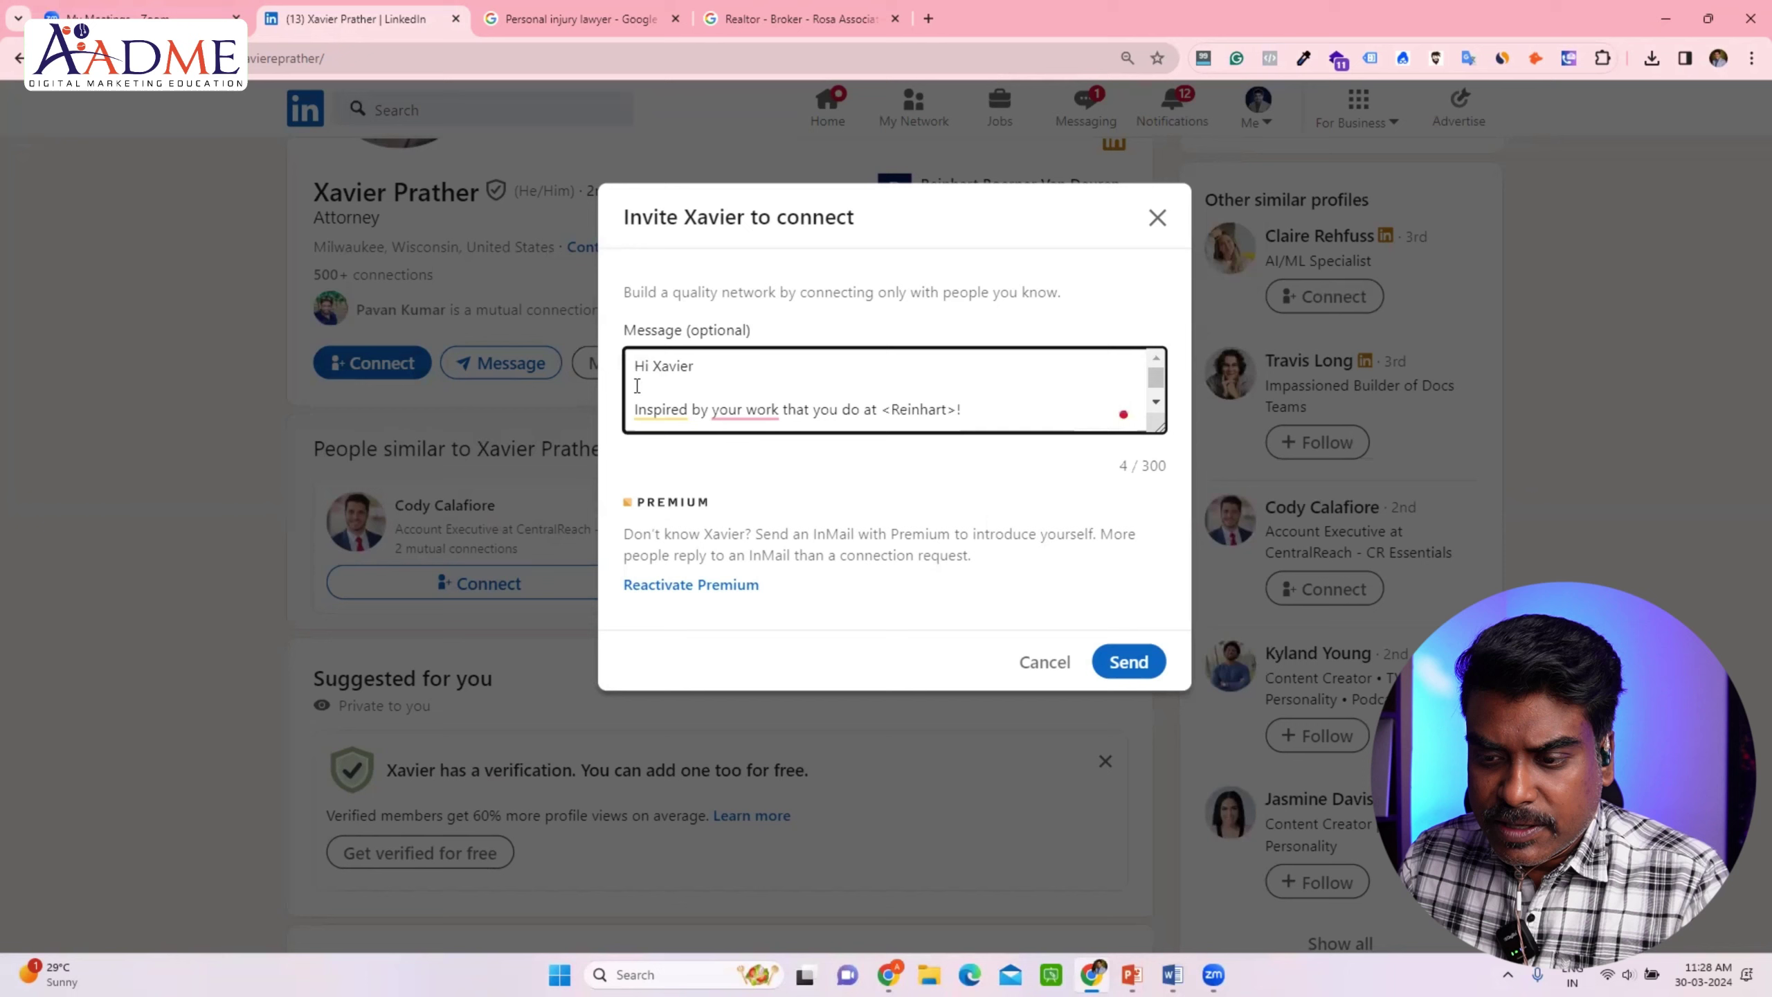
key("BackSpace")
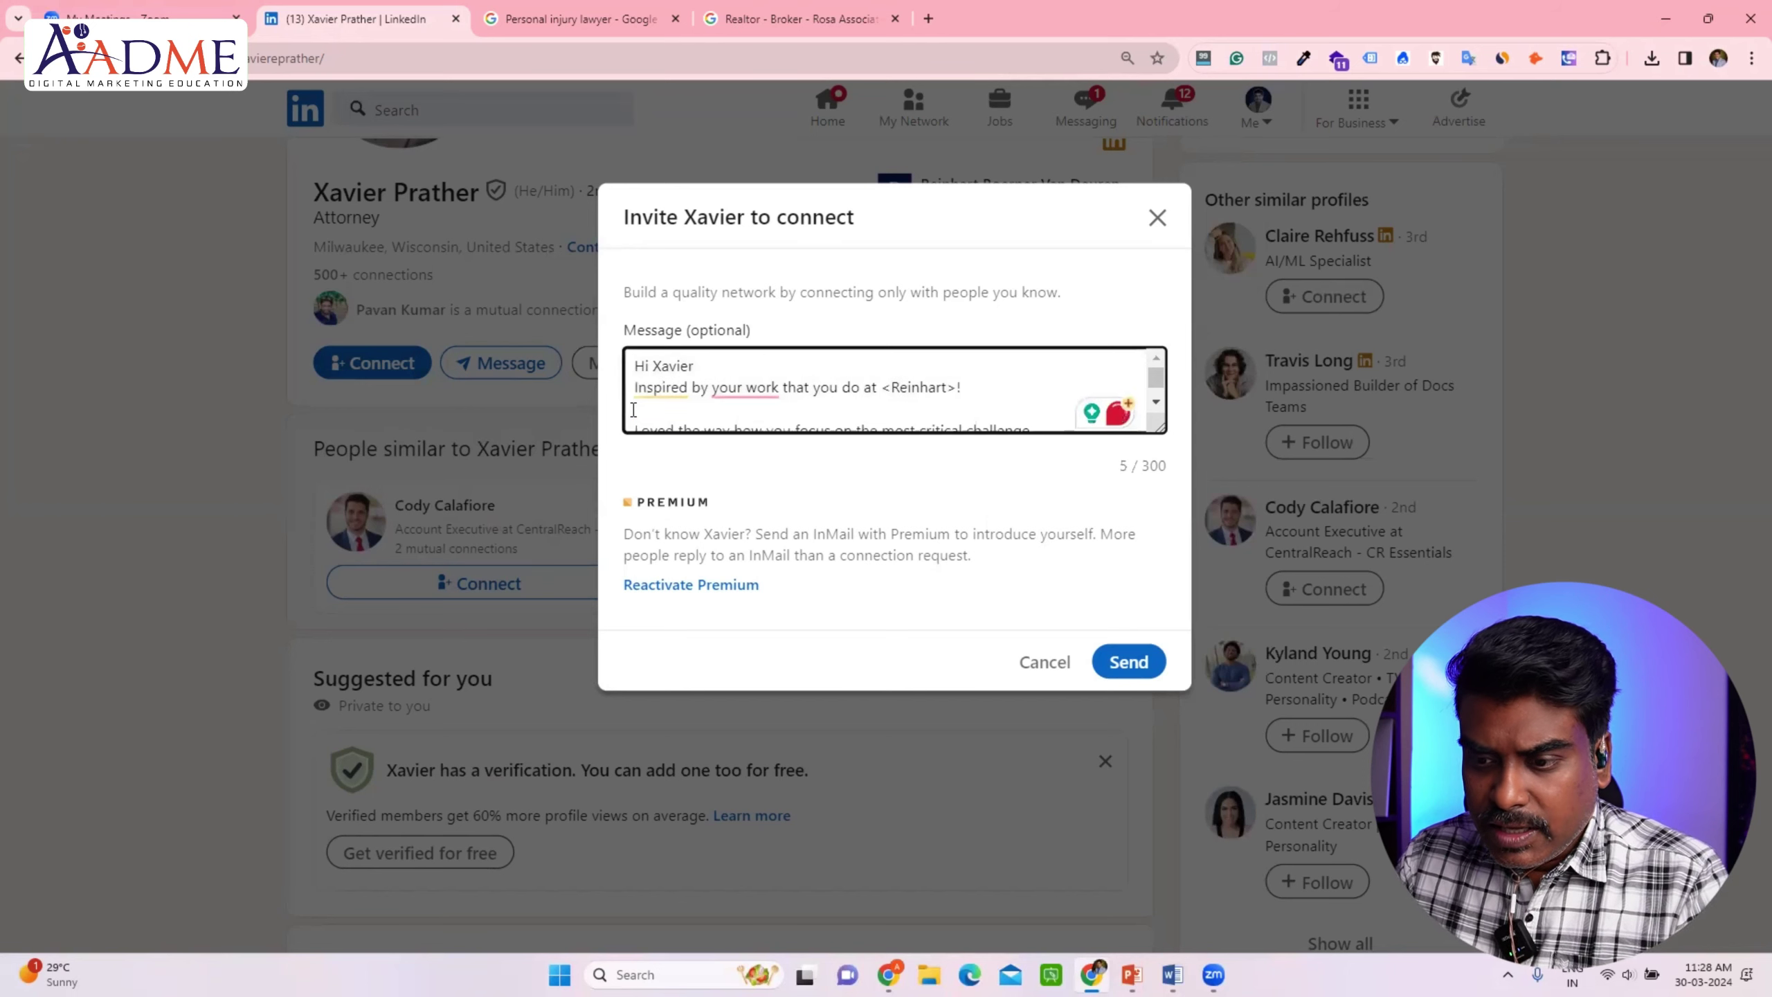
left_click(758, 387)
left_click(773, 448)
type("the")
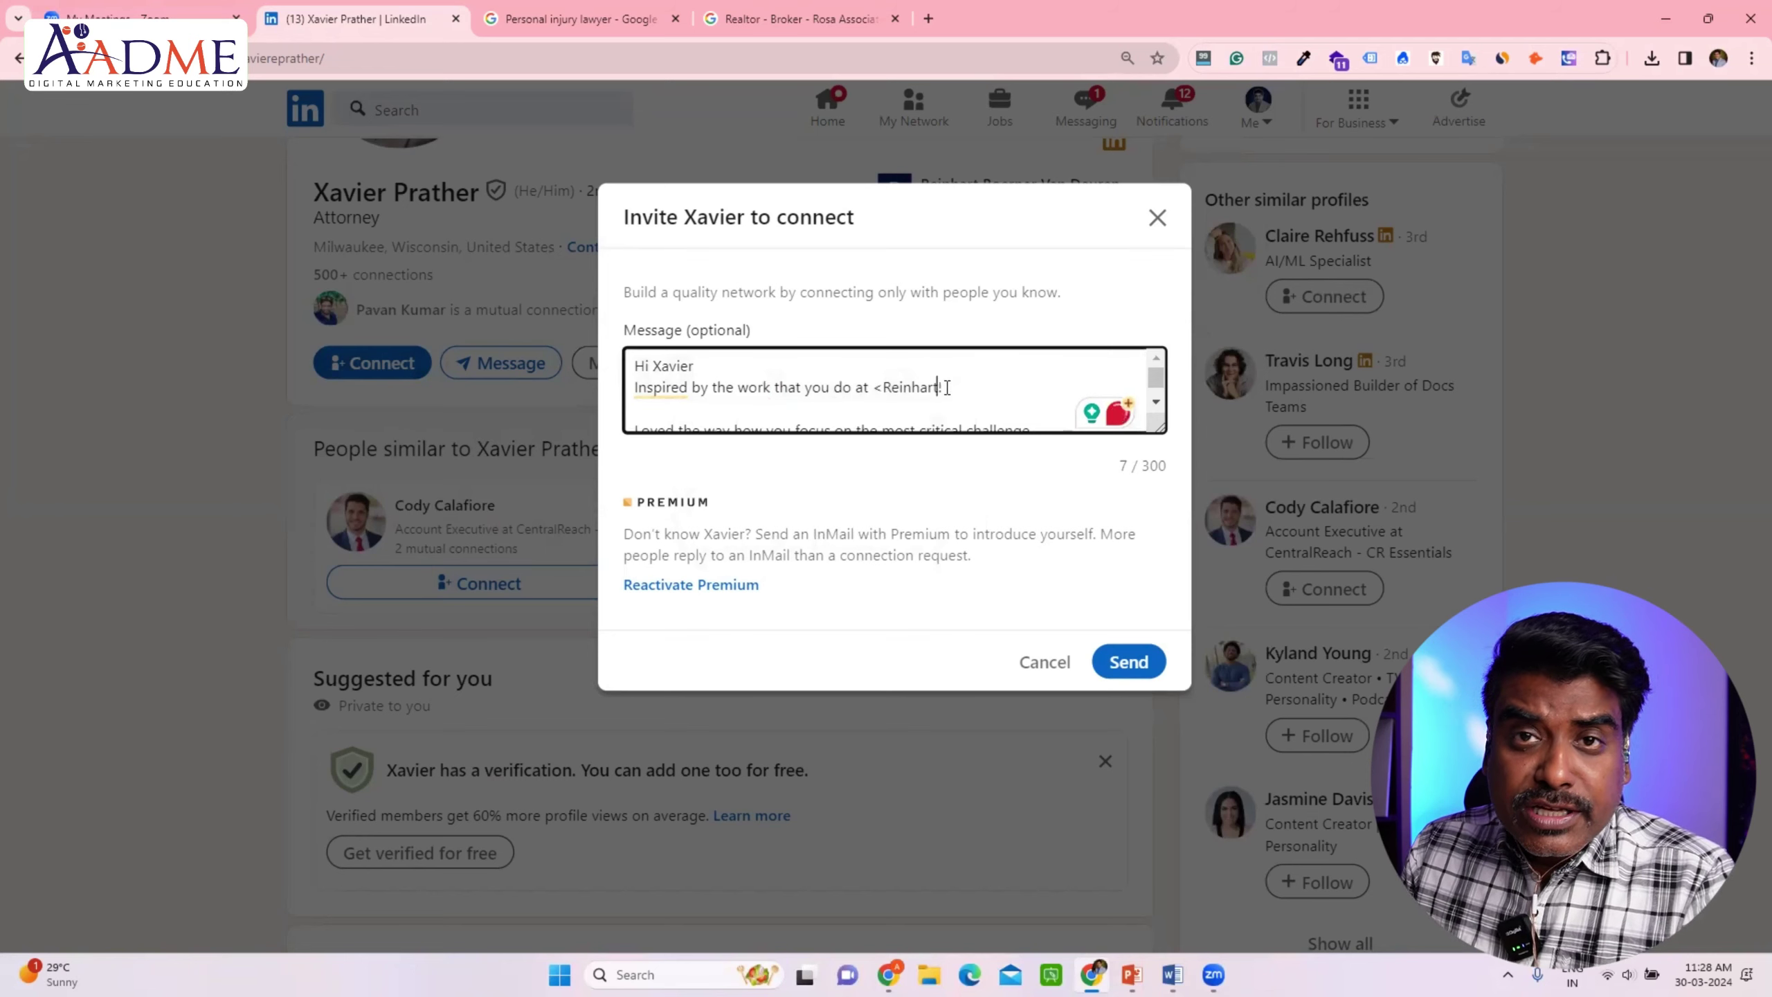
- Remove the '<' before Reinhart and the garbled characters before 'in advising'
left_click(948, 386)
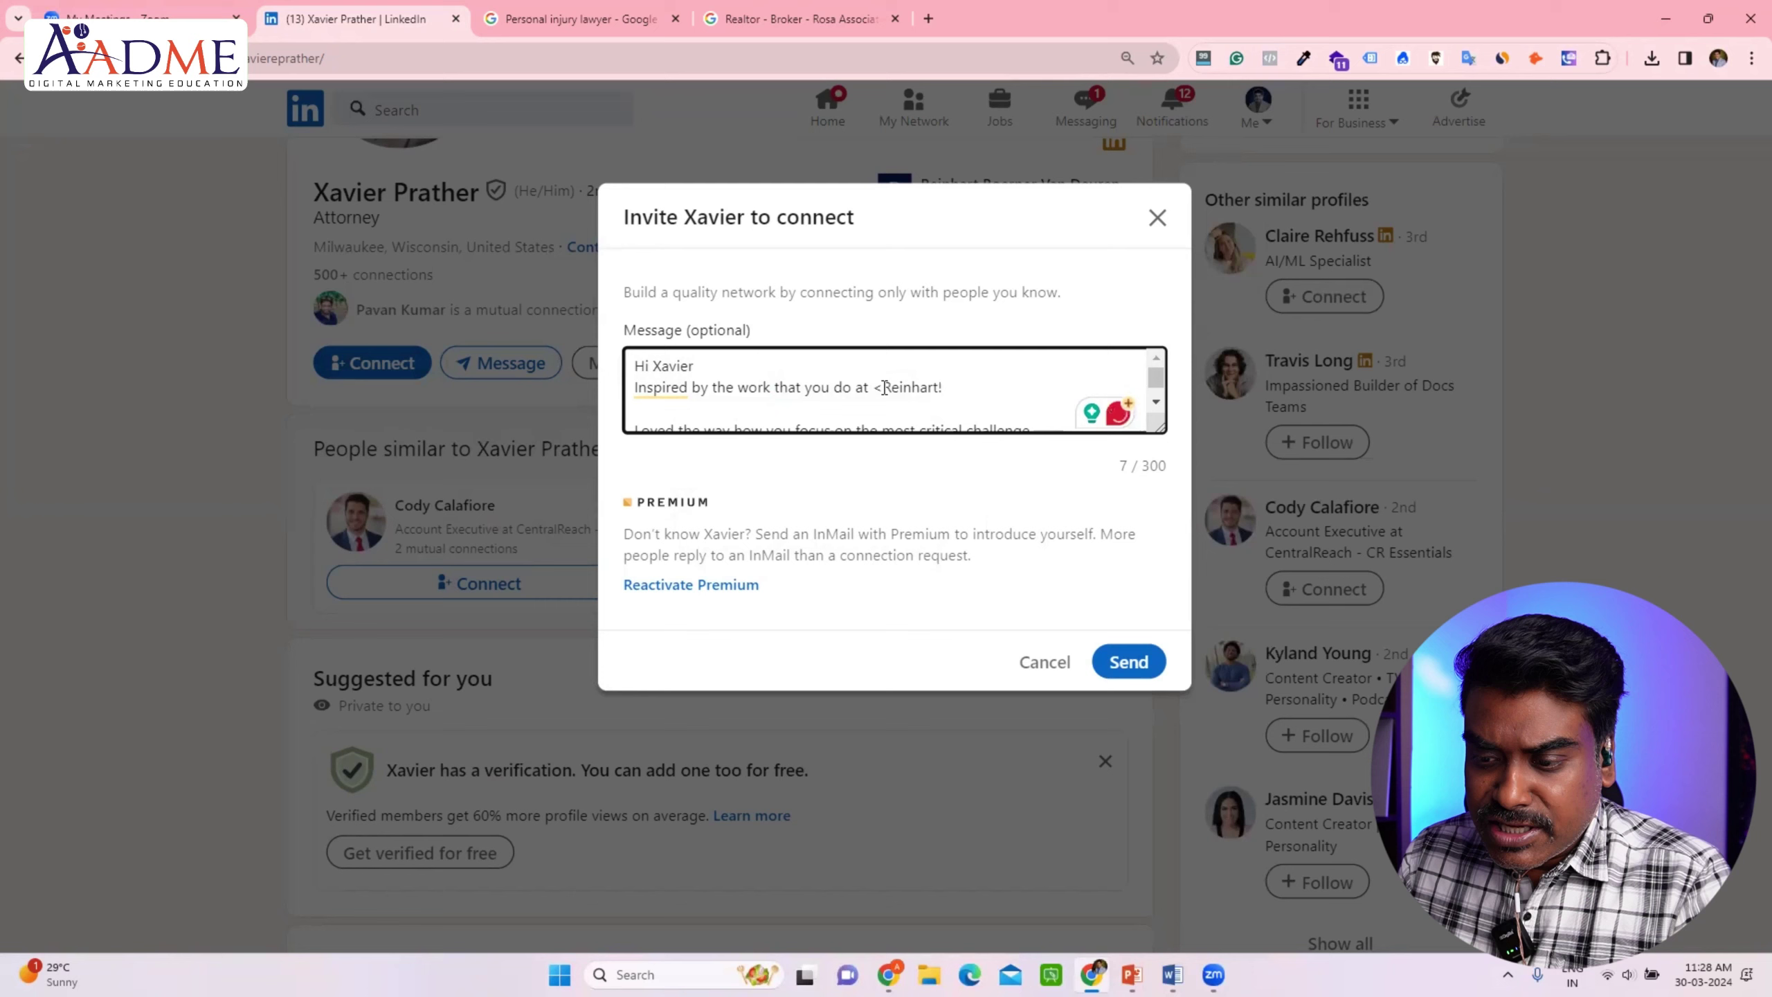
left_click(882, 386)
key("BackSpace")
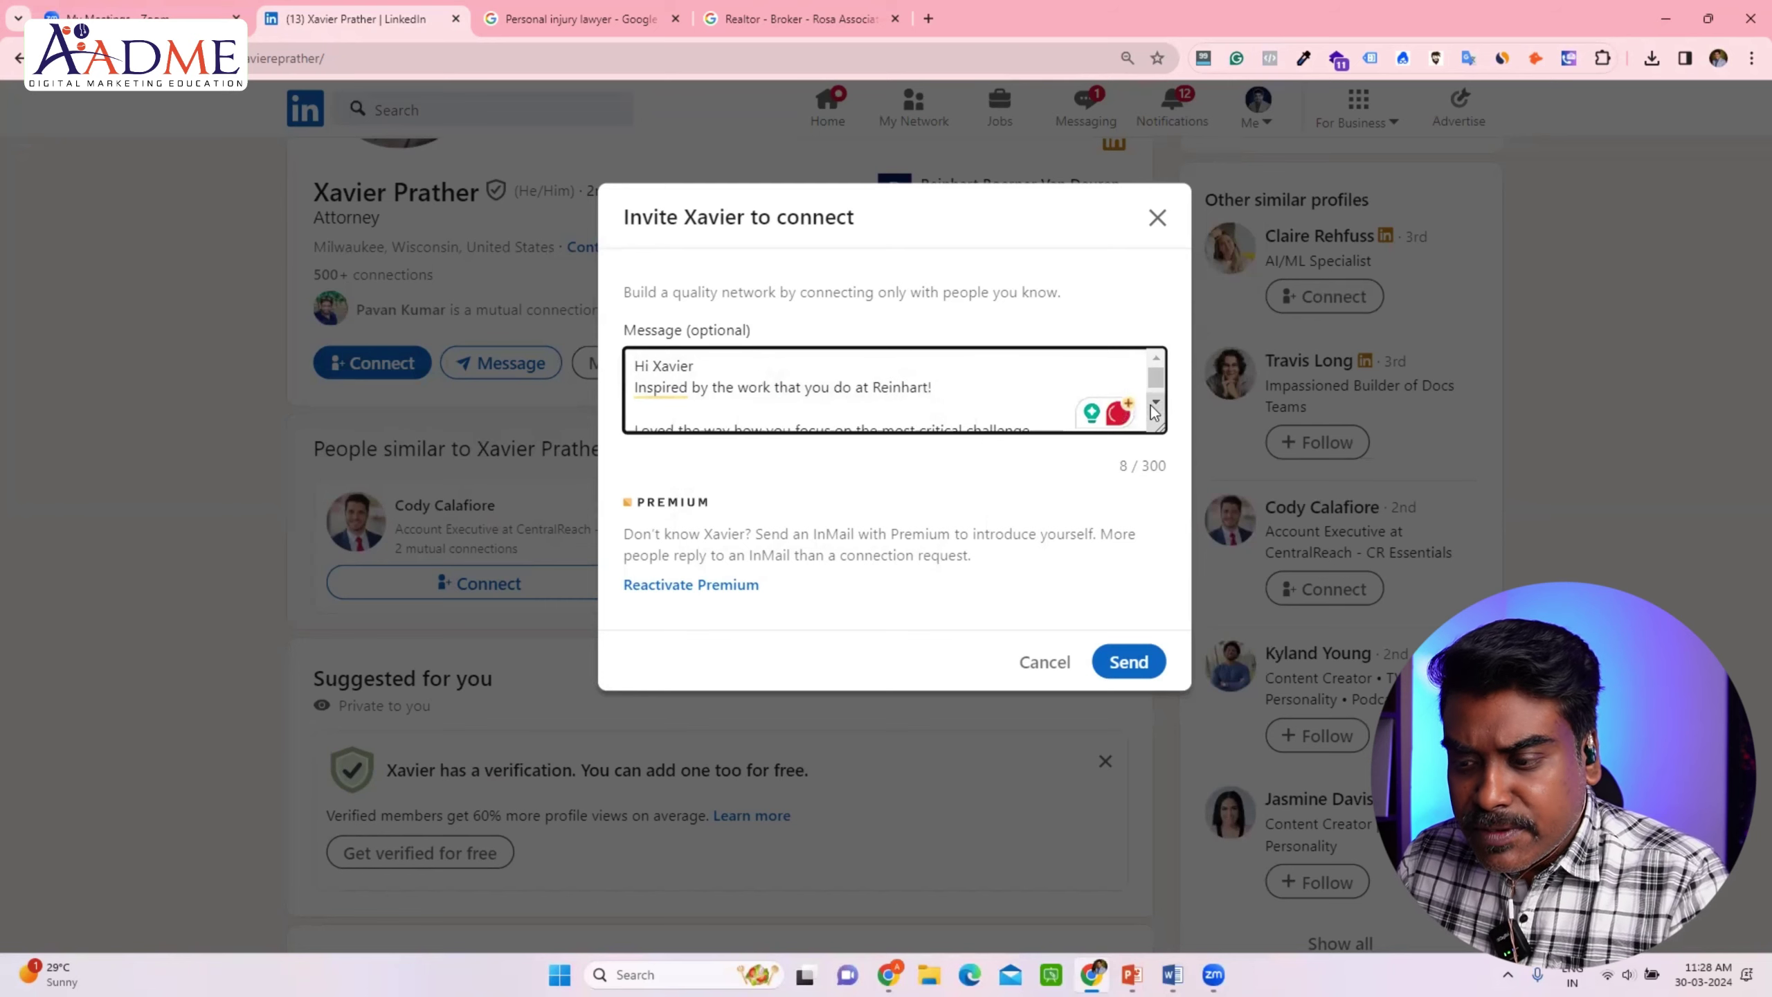
scroll(858, 396, "down", 1)
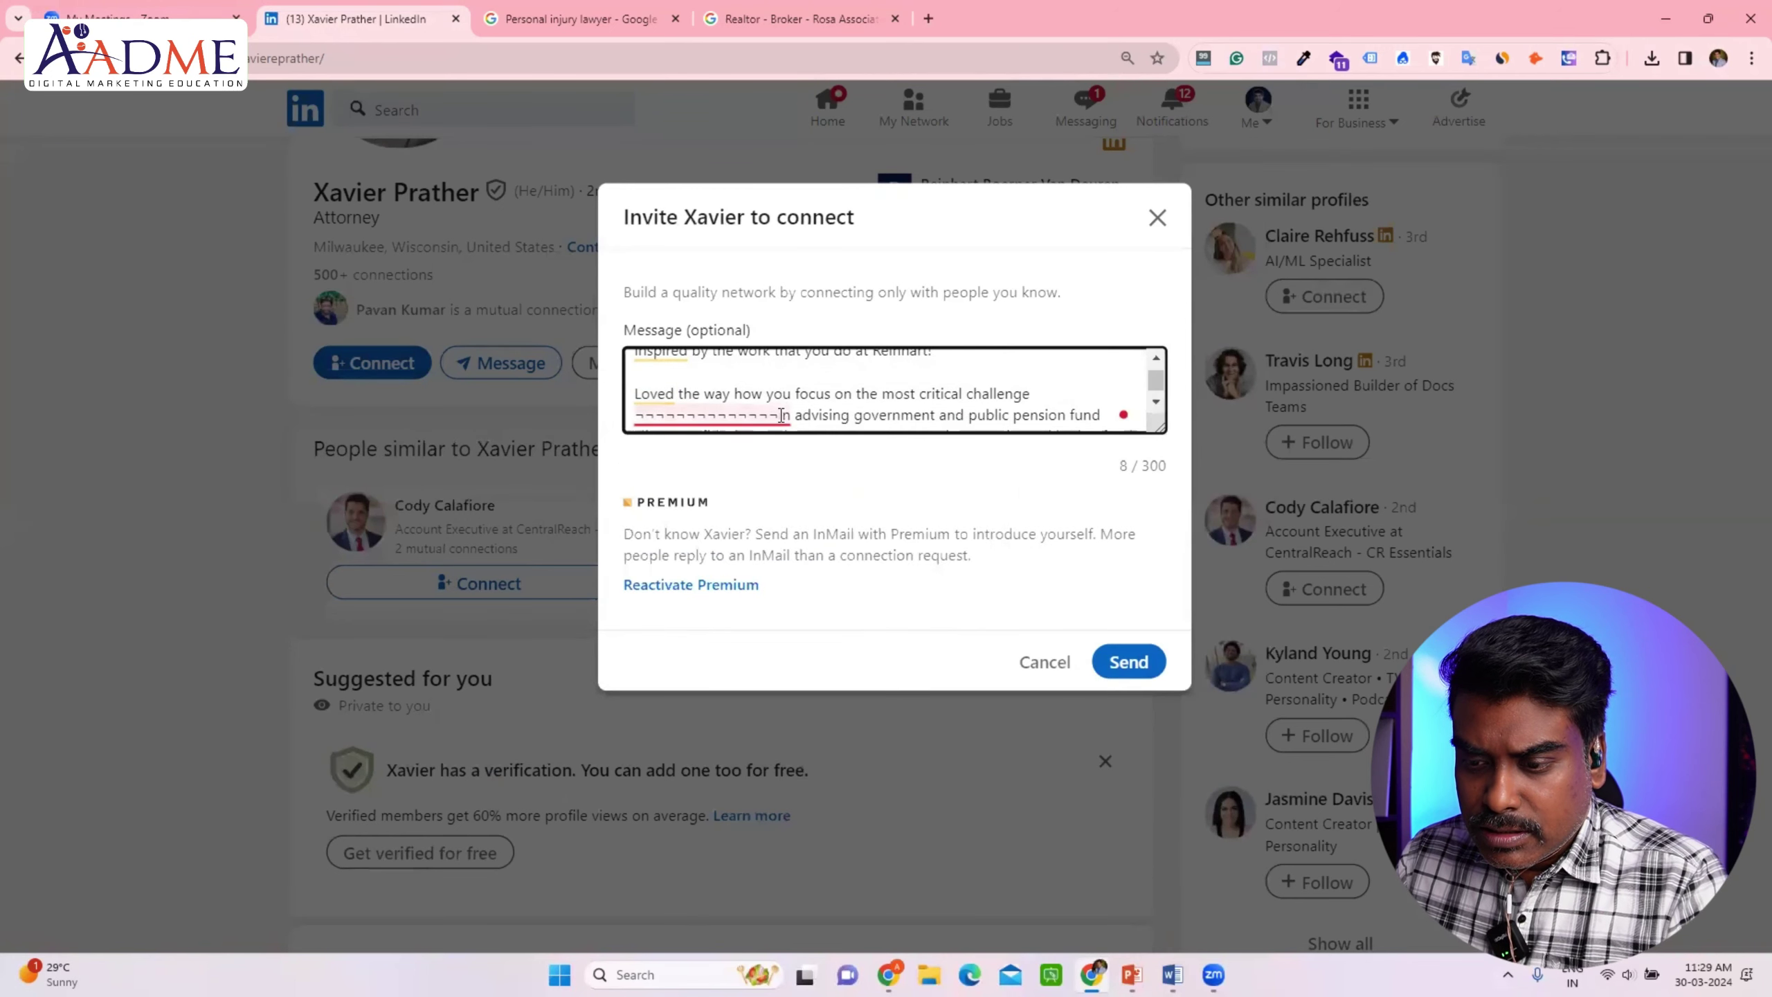
key("BackSpace")
key("BackSpace")
key("BackSpace")
key("BackSpace")
key("BackSpace")
key("BackSpace")
key("BackSpace")
key("BackSpace")
key("BackSpace")
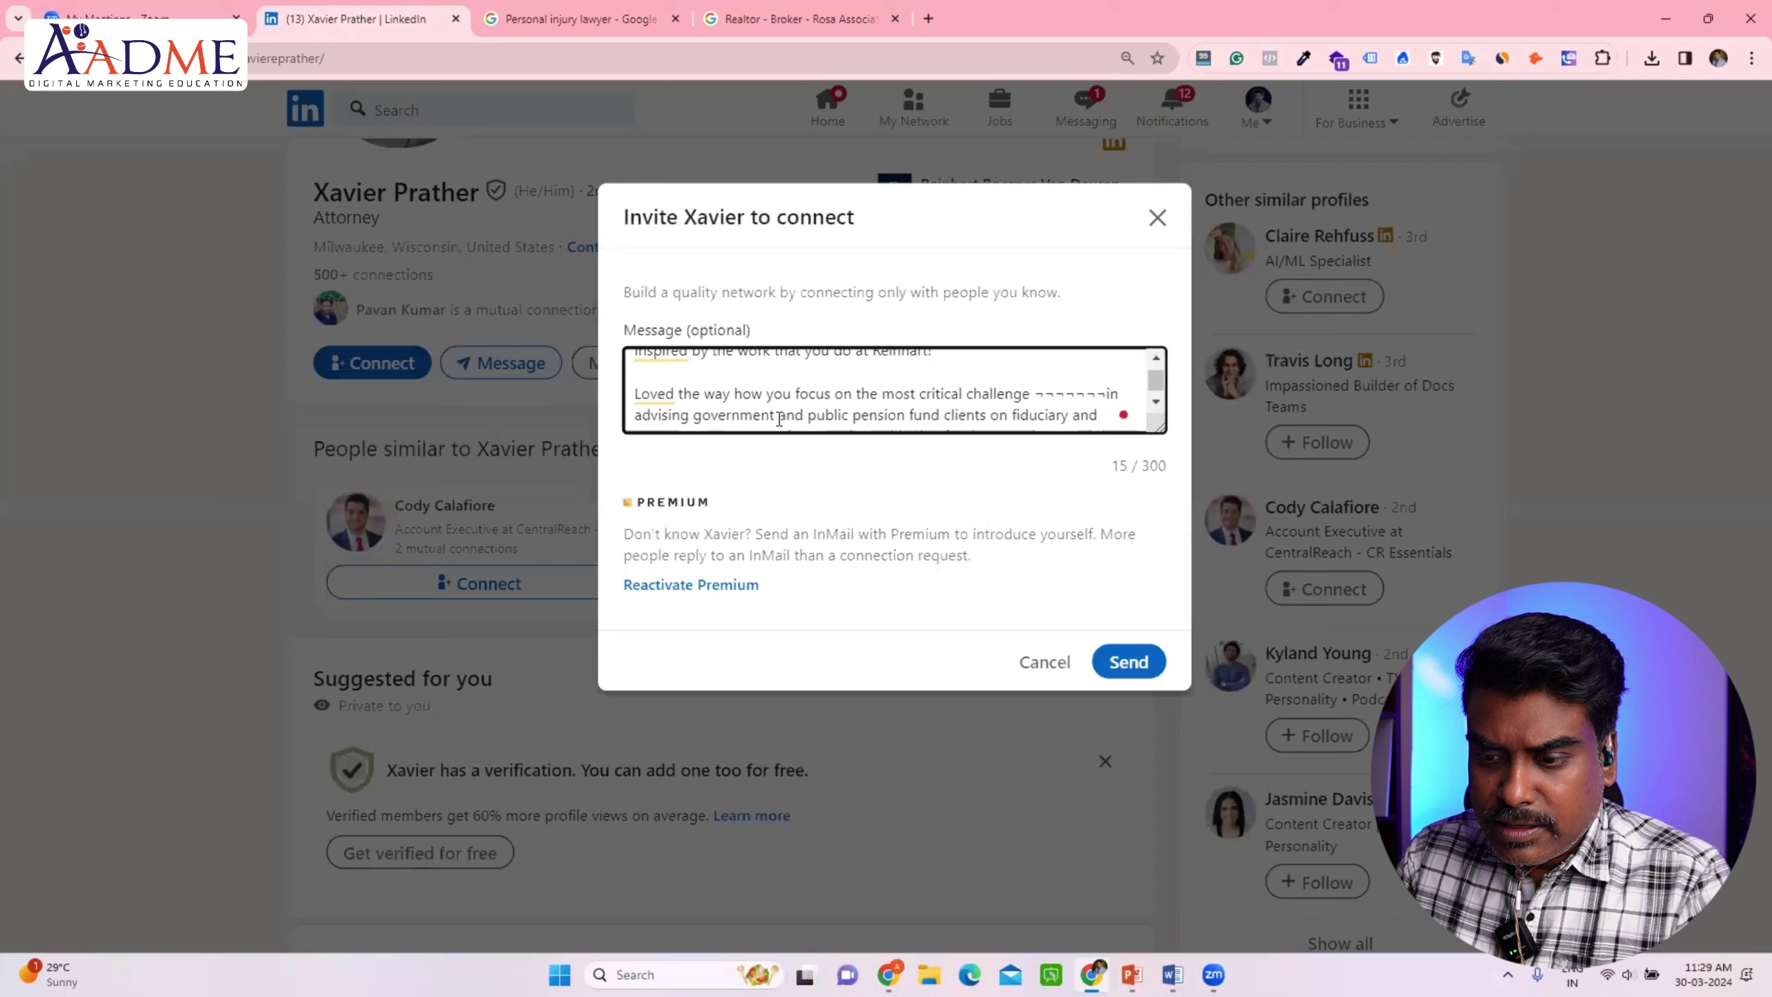
key("BackSpace")
key("BackSpace")
key("BackSpace")
key("BackSpace")
key("BackSpace")
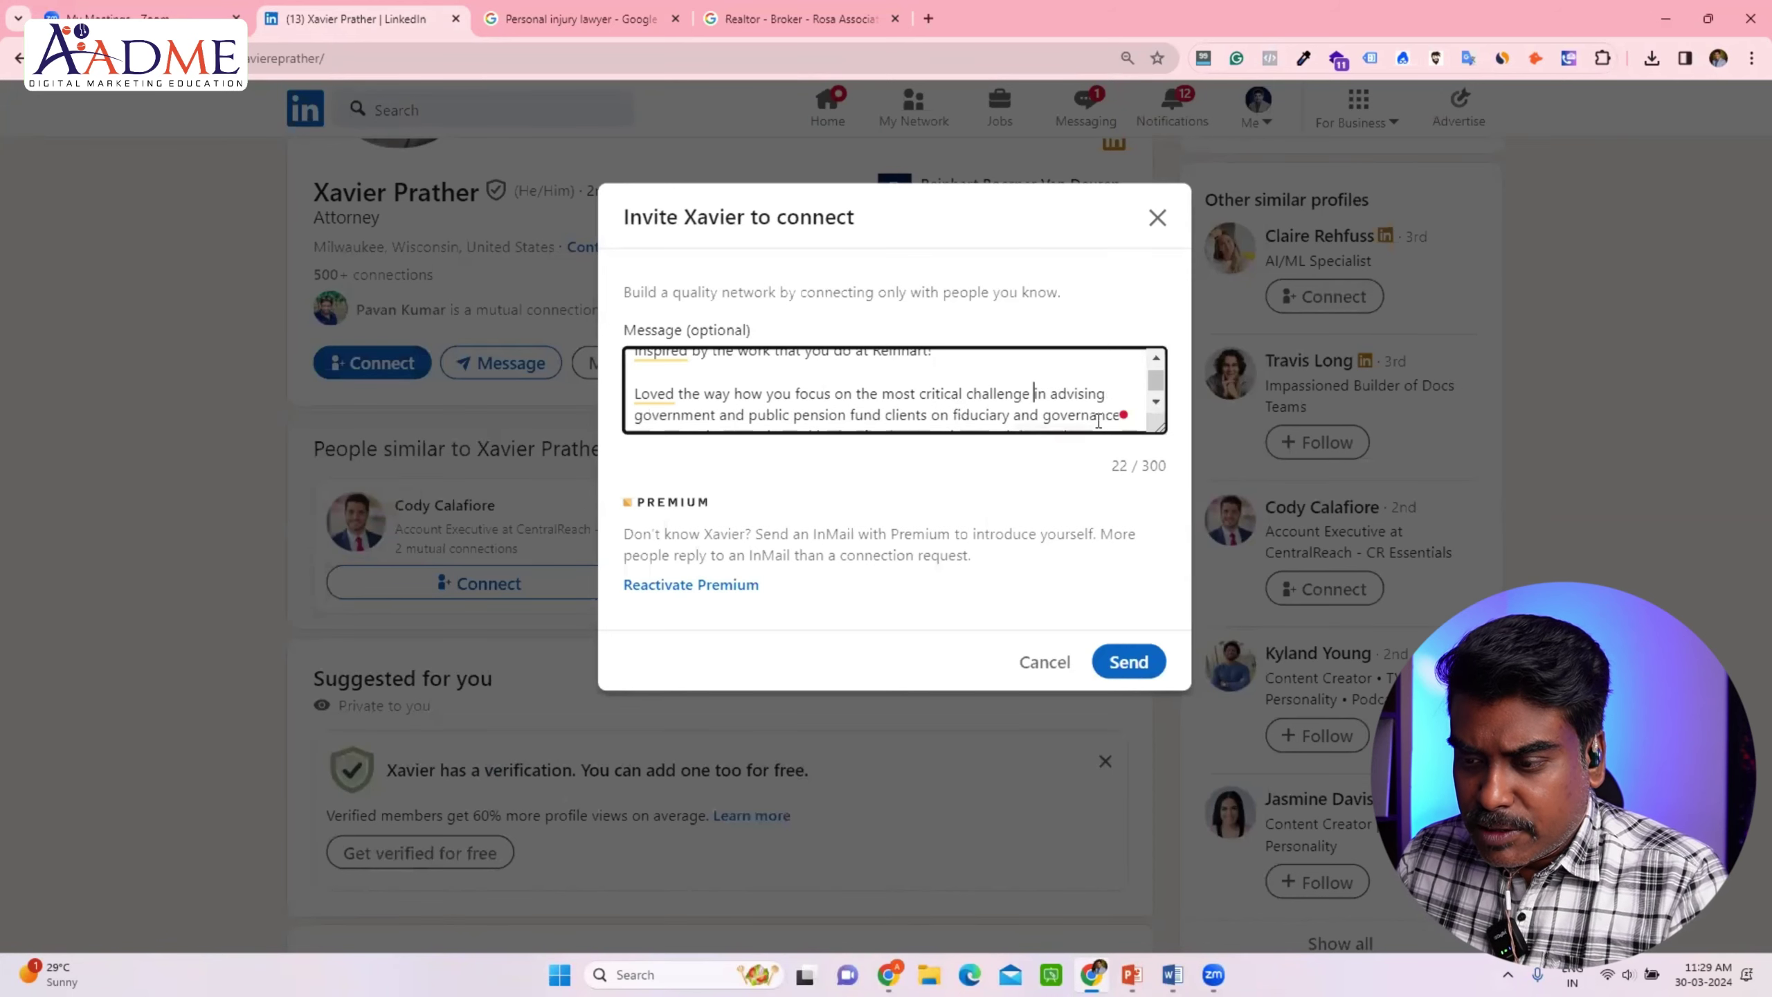
scroll(1157, 398, "down", 1)
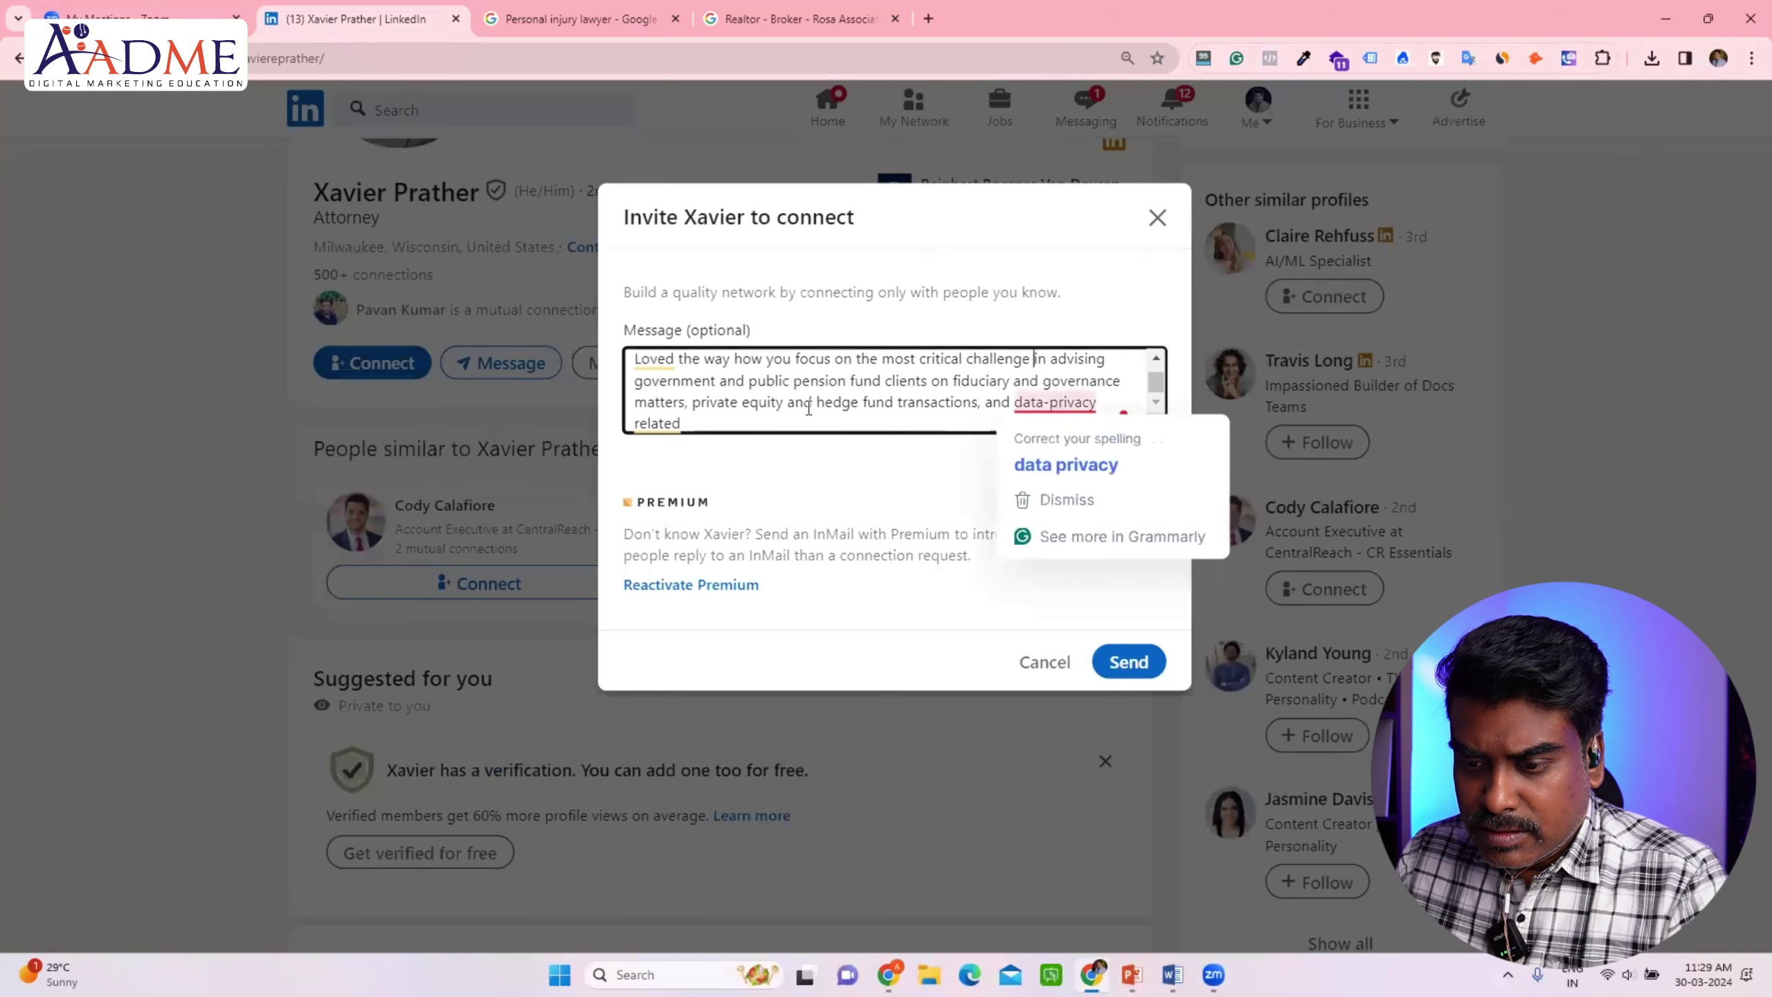
scroll(886, 347, "down", 2)
scroll(925, 308, "up", 1)
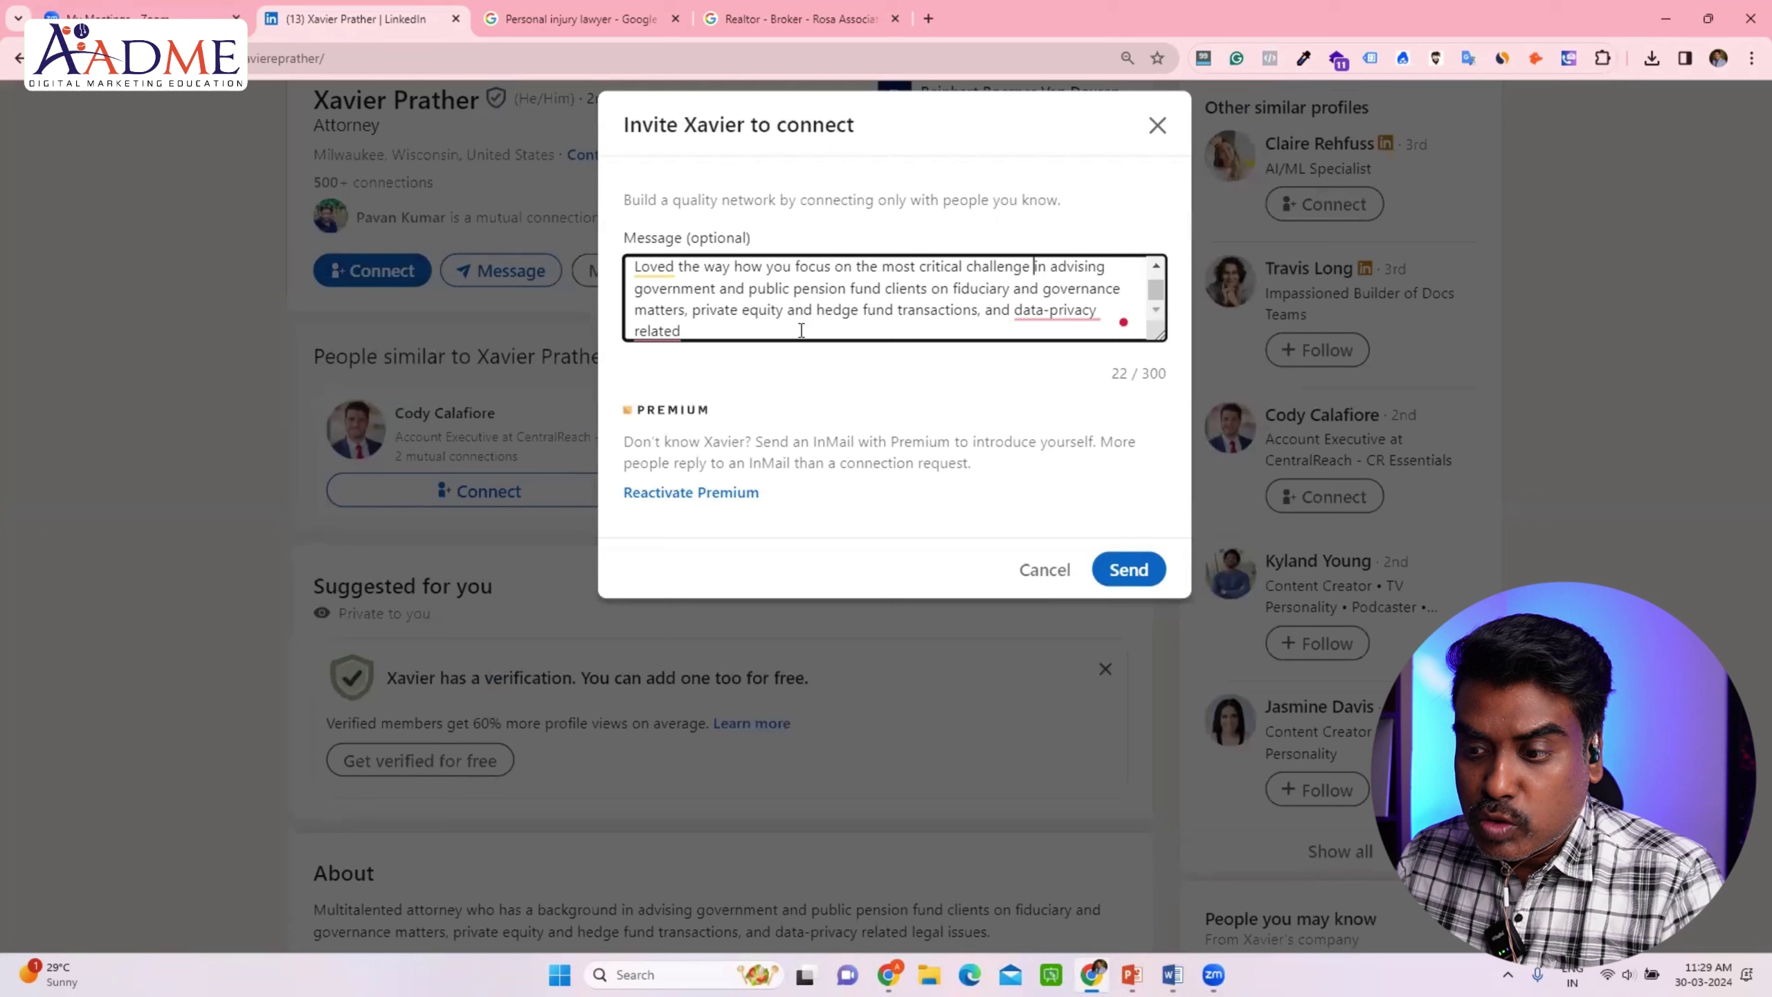
scroll(1157, 307, "up", 2)
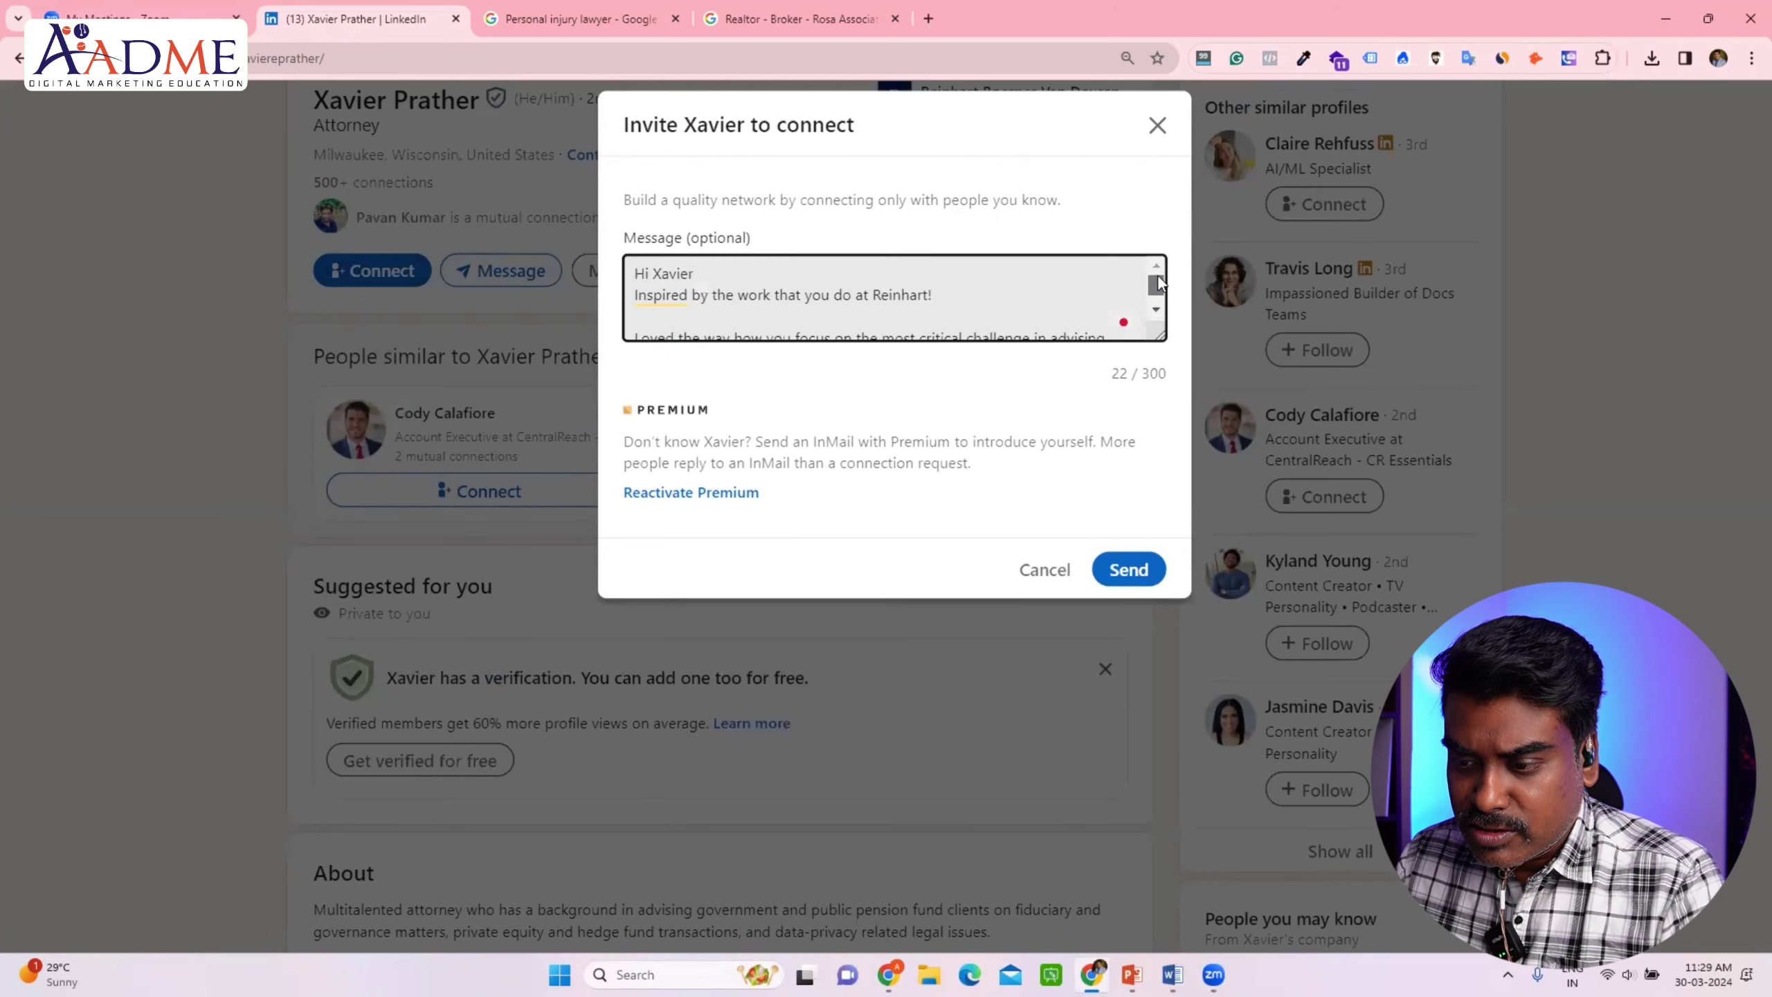
scroll(1159, 311, "down", 2)
scroll(1162, 293, "up", 2)
scroll(1162, 288, "down", 2)
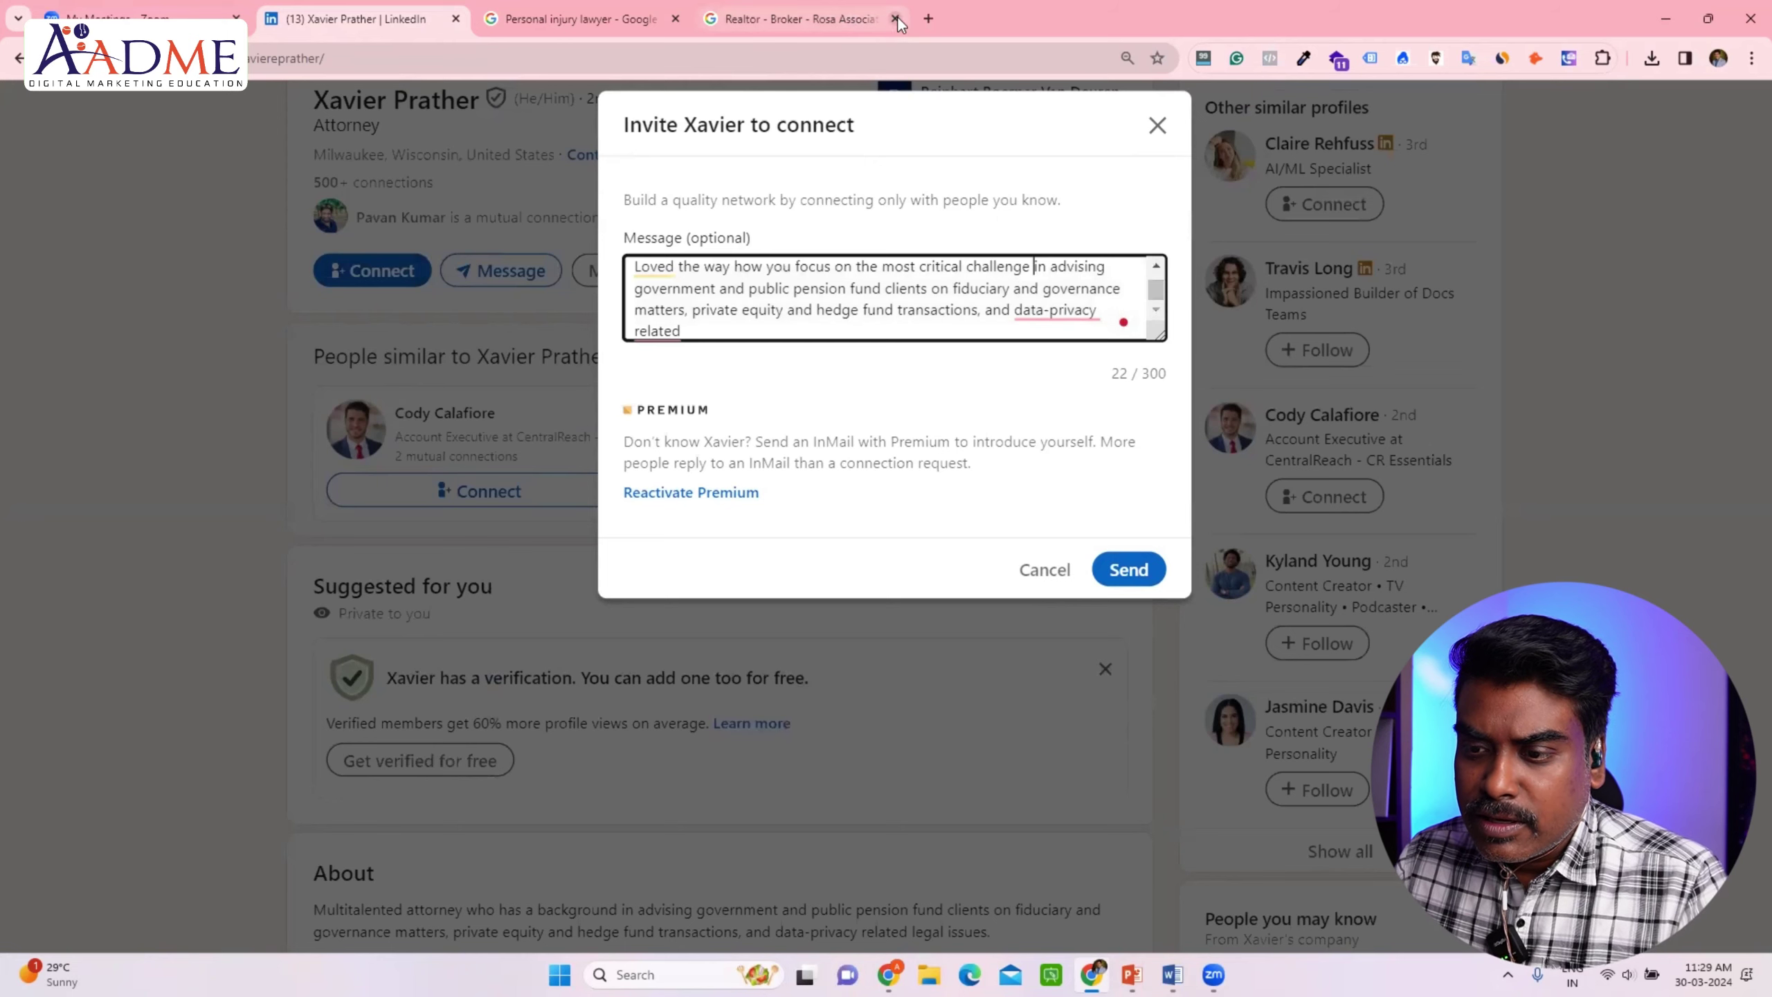
- Open ChatGPT in a new Chrome tab and minimise the Word draft
left_click(928, 19)
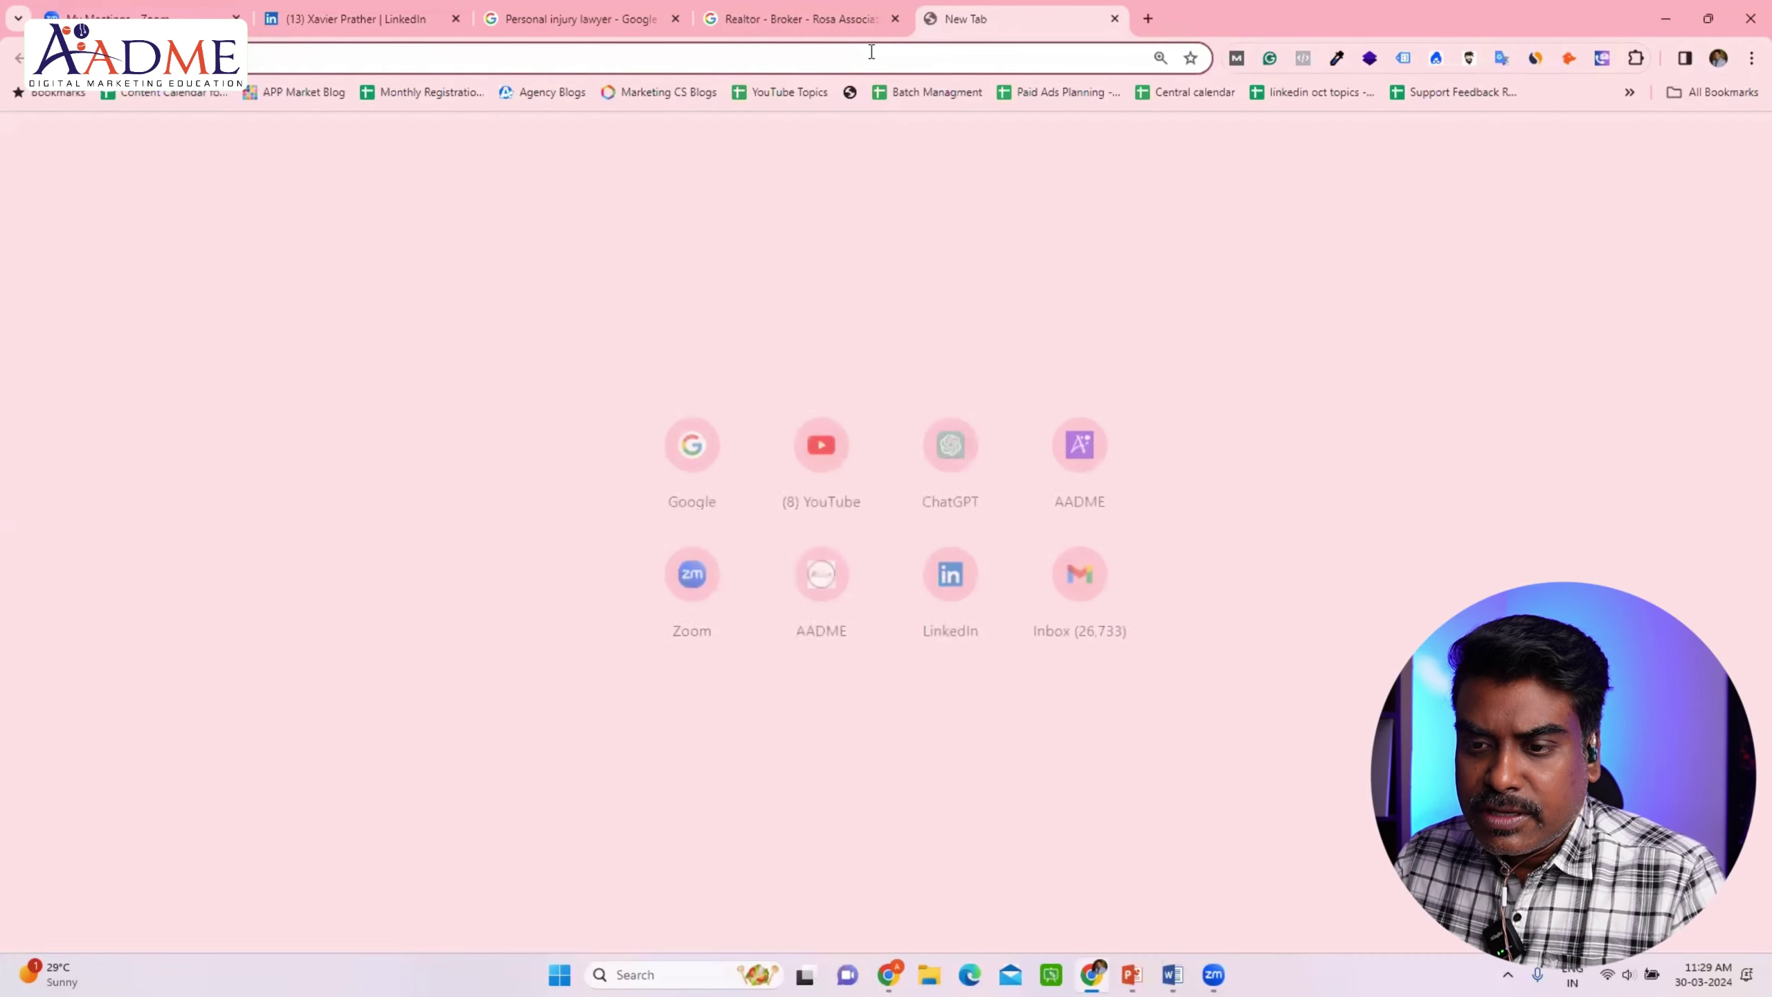
type("chat")
key("Return")
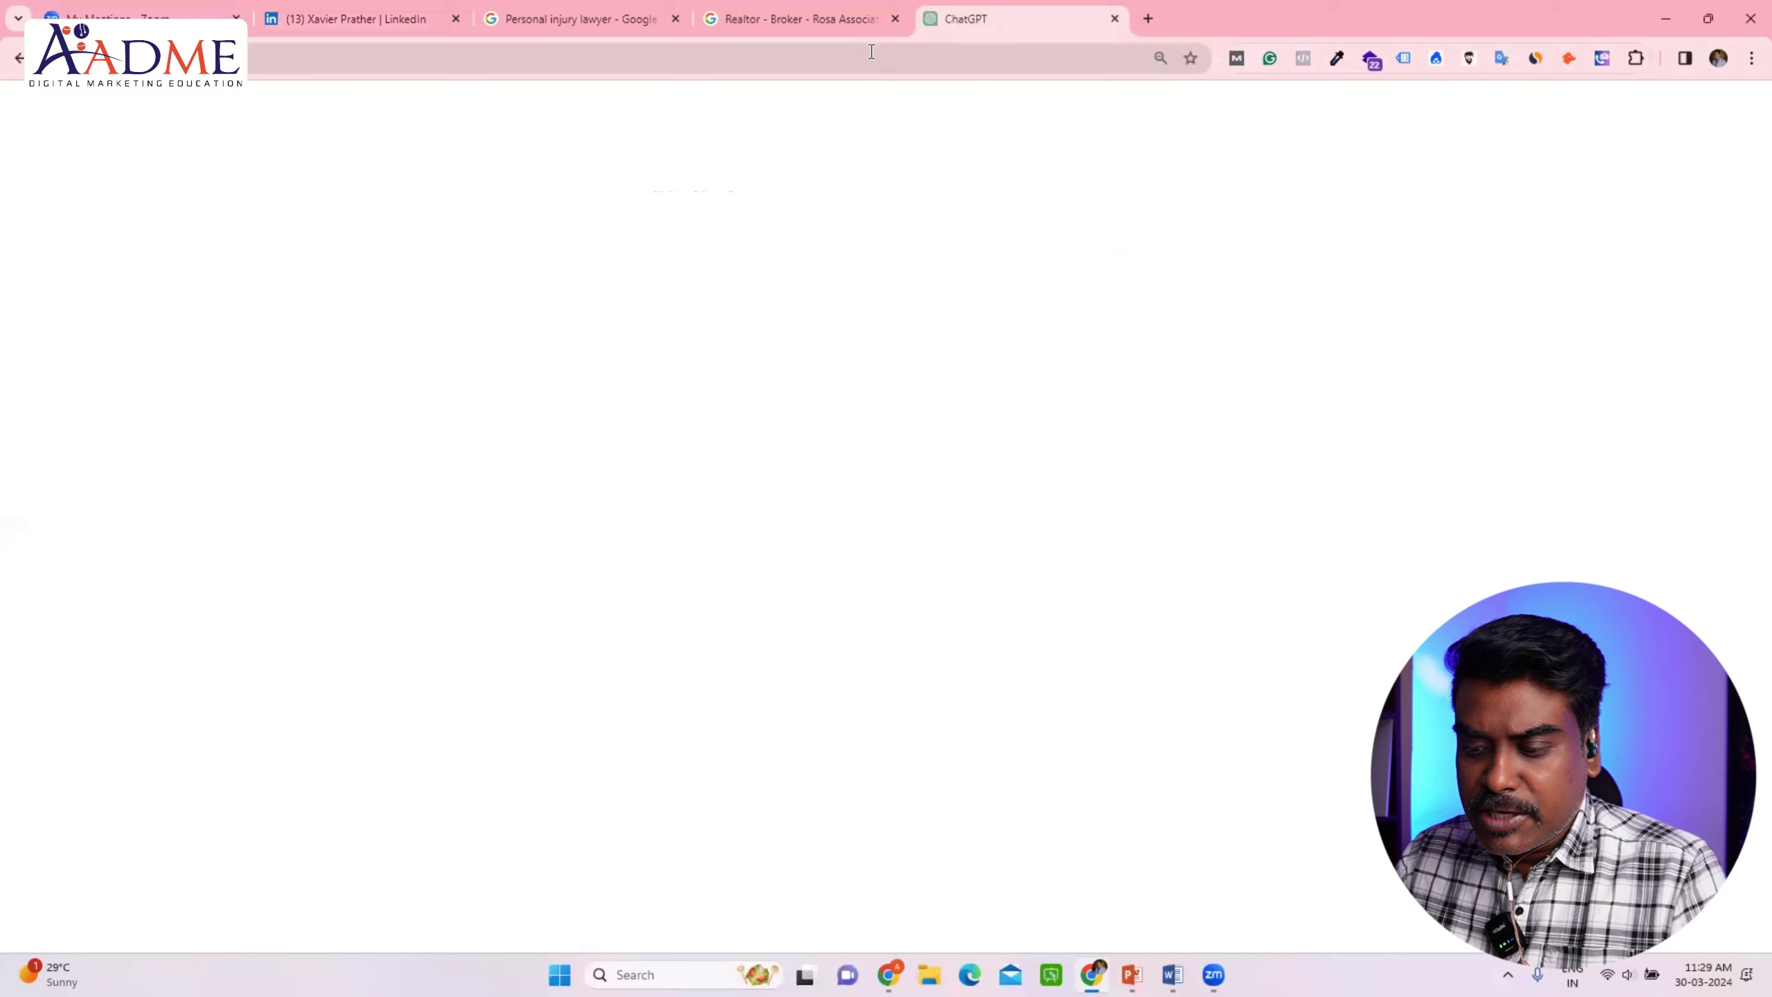
mouse_move(1171, 975)
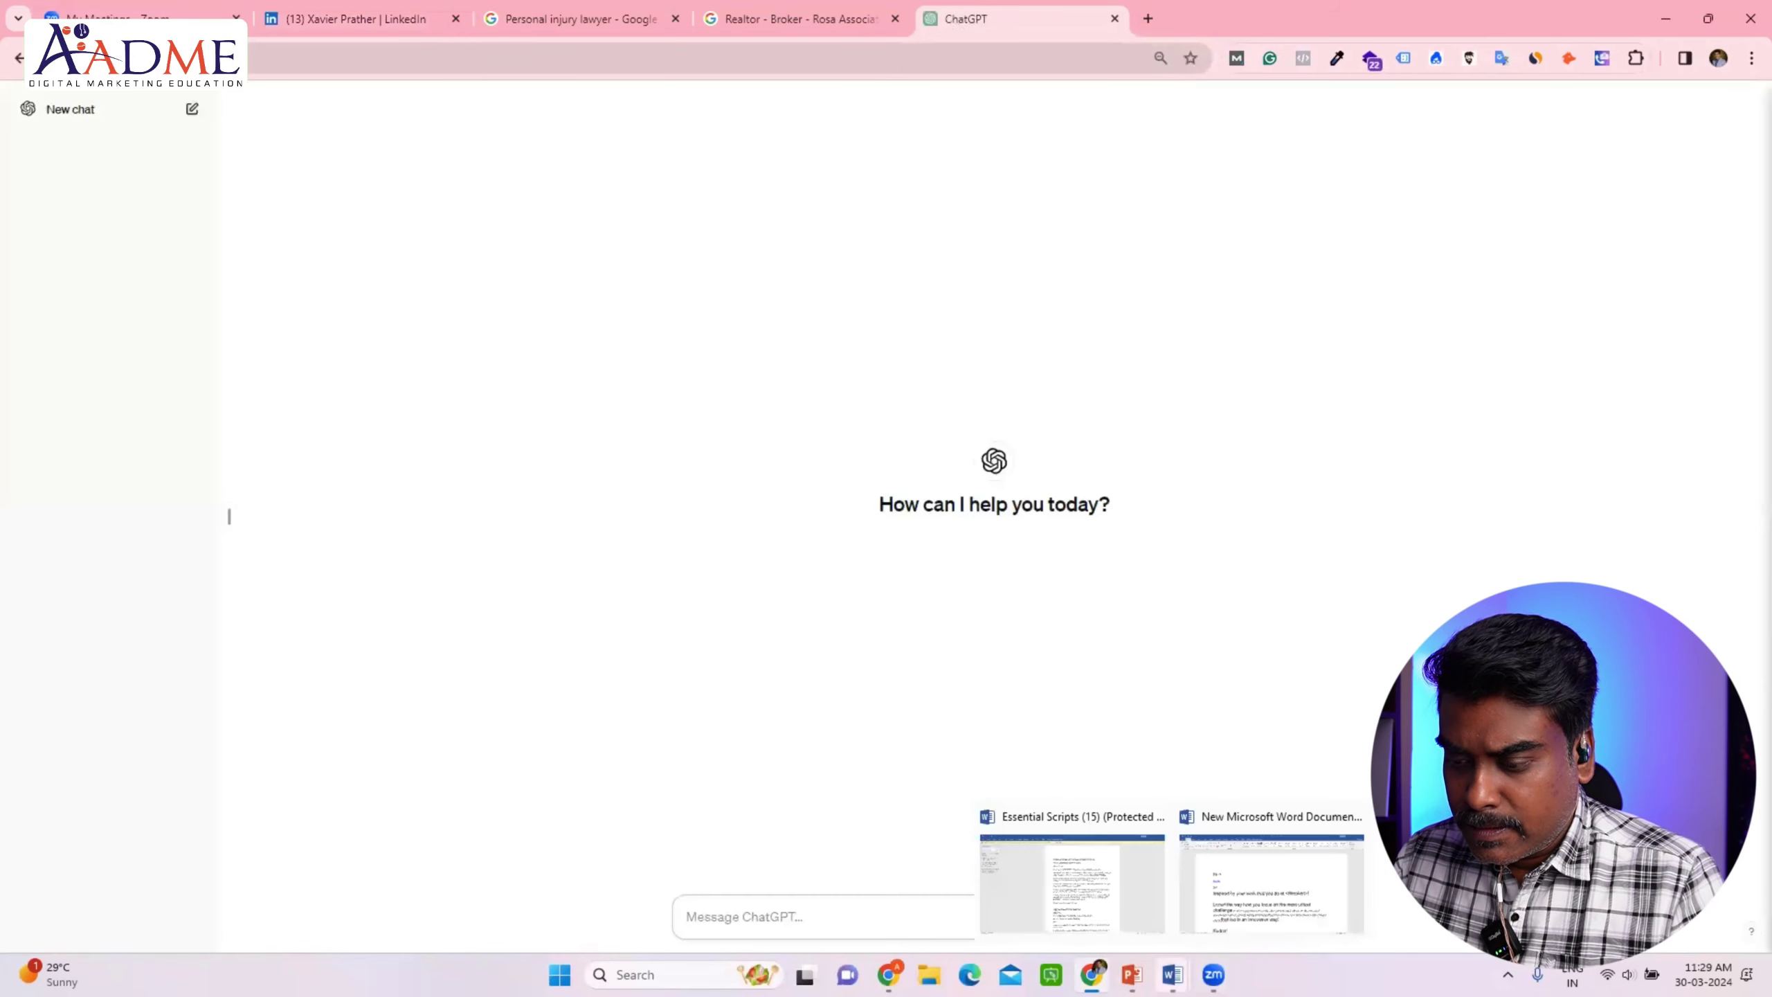
left_click(1271, 880)
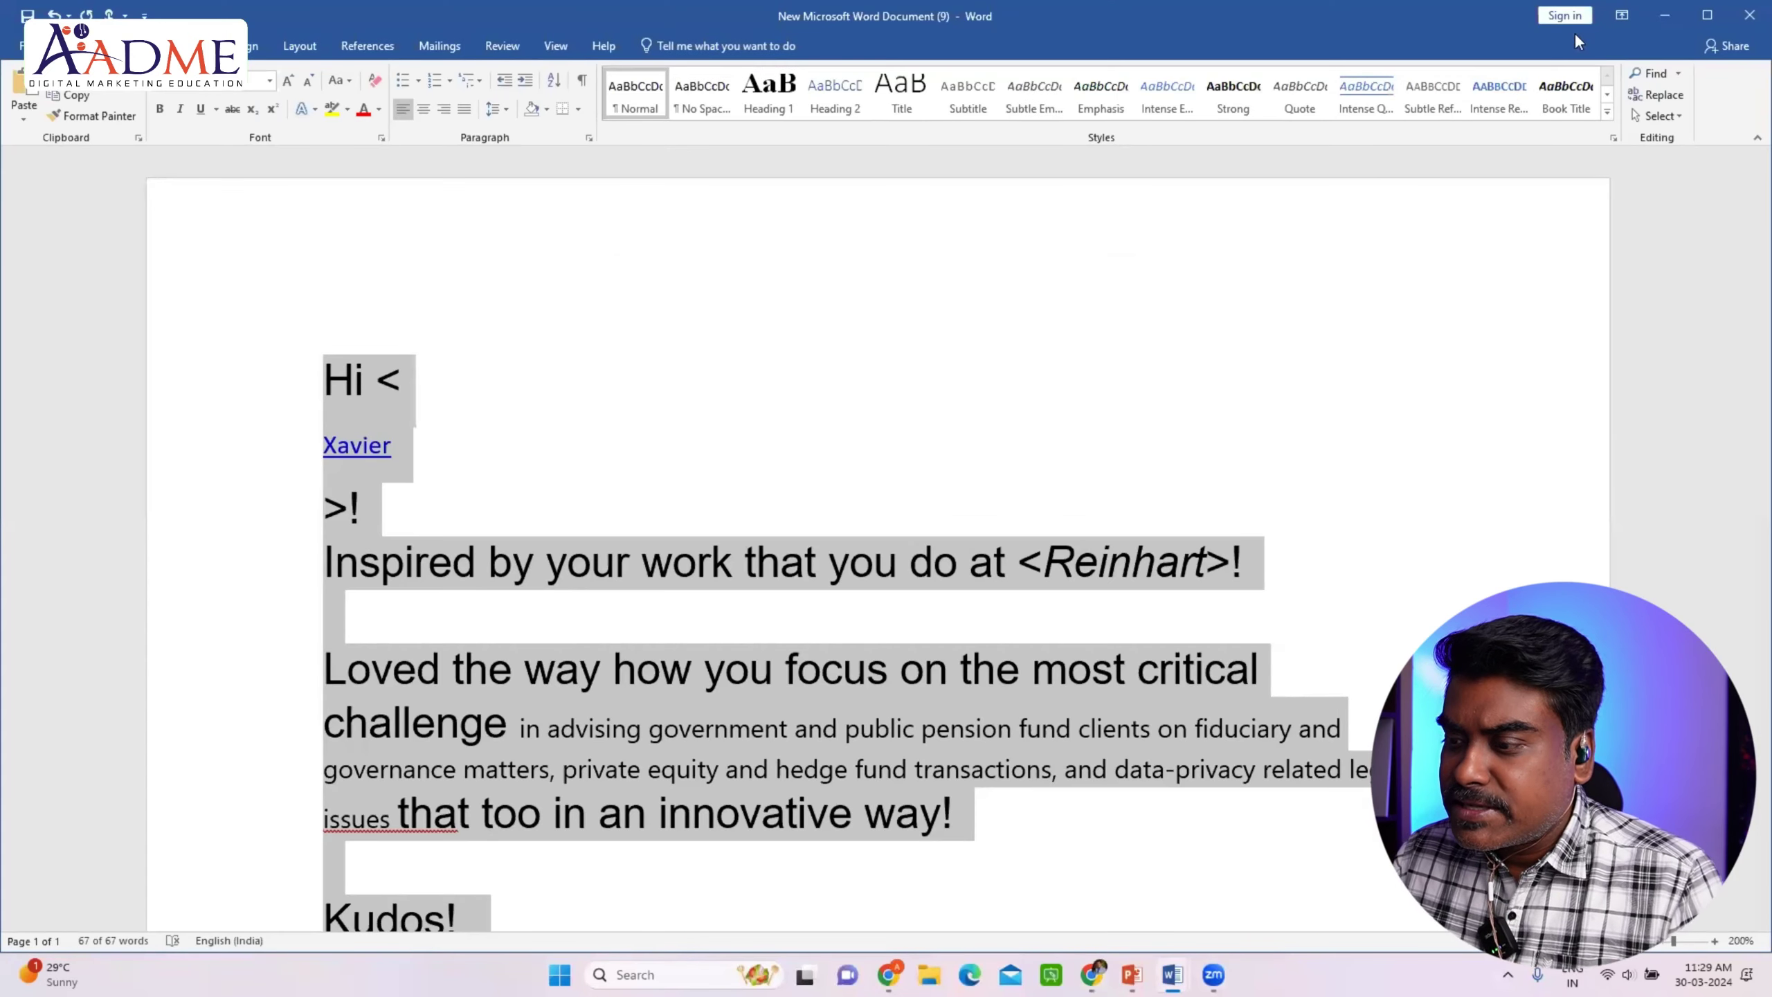
left_click(1661, 16)
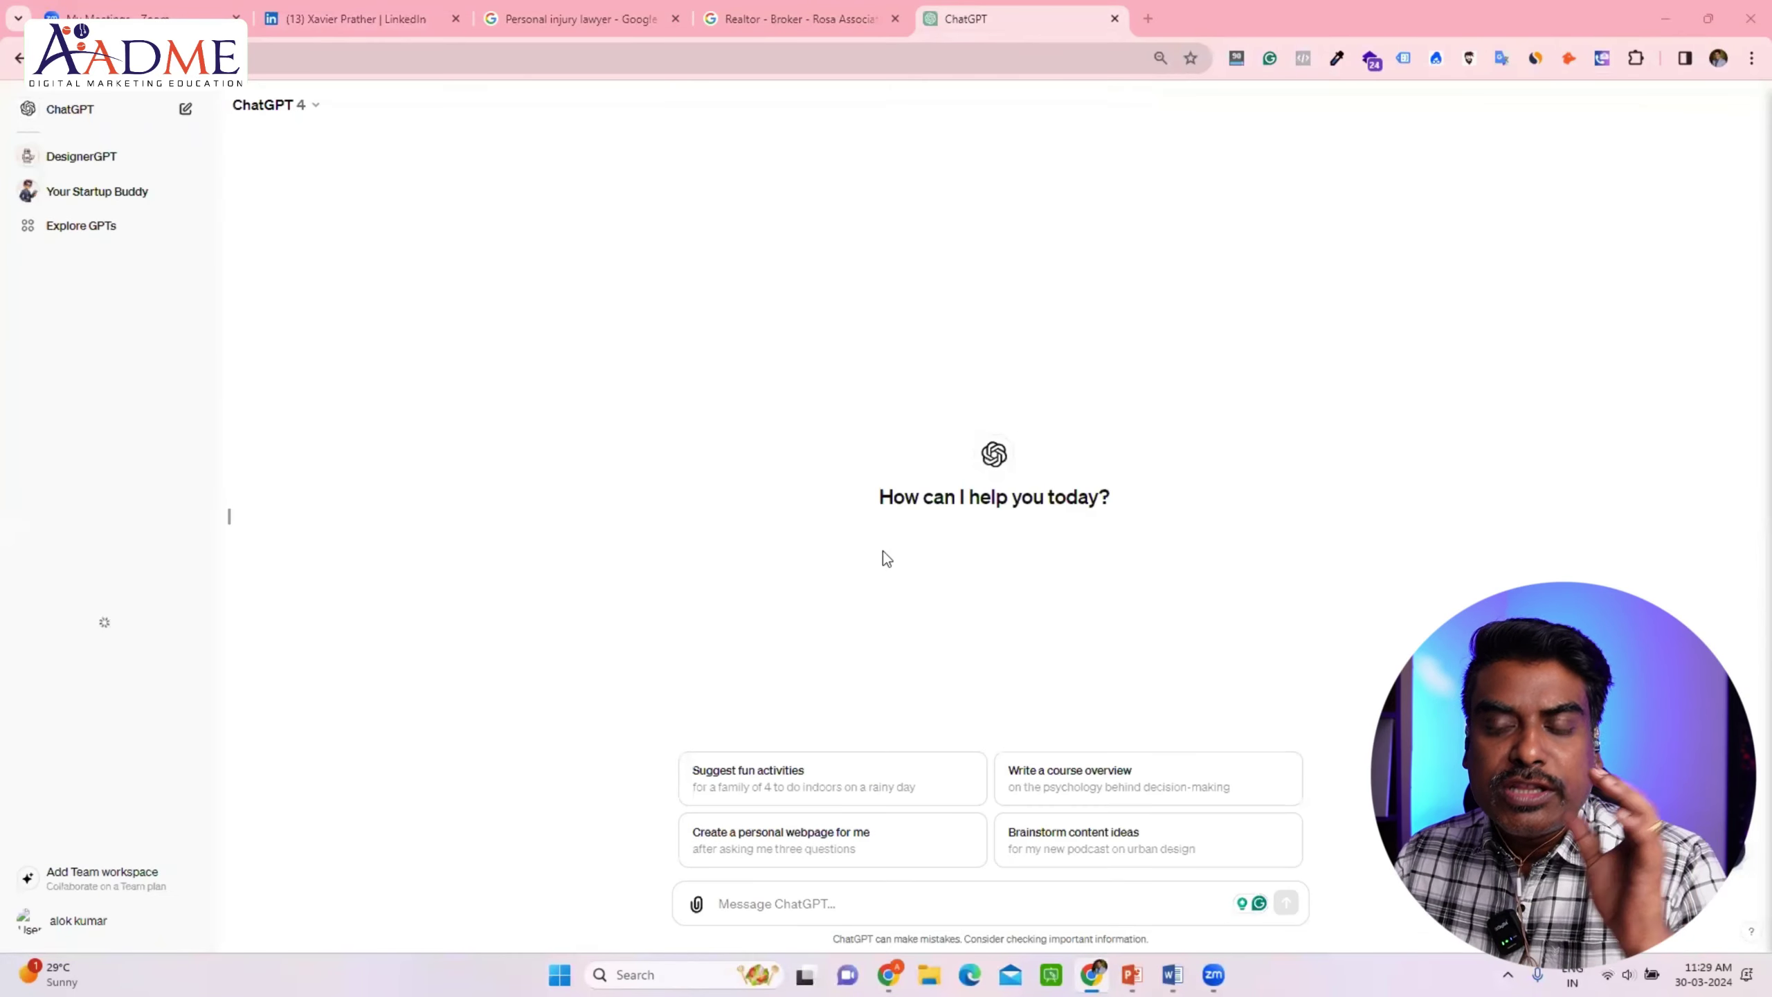
- Paste the message into ChatGPT's prompt box and delete the garbled characters and '>!' line
left_click(862, 848)
key("ctrl+v")
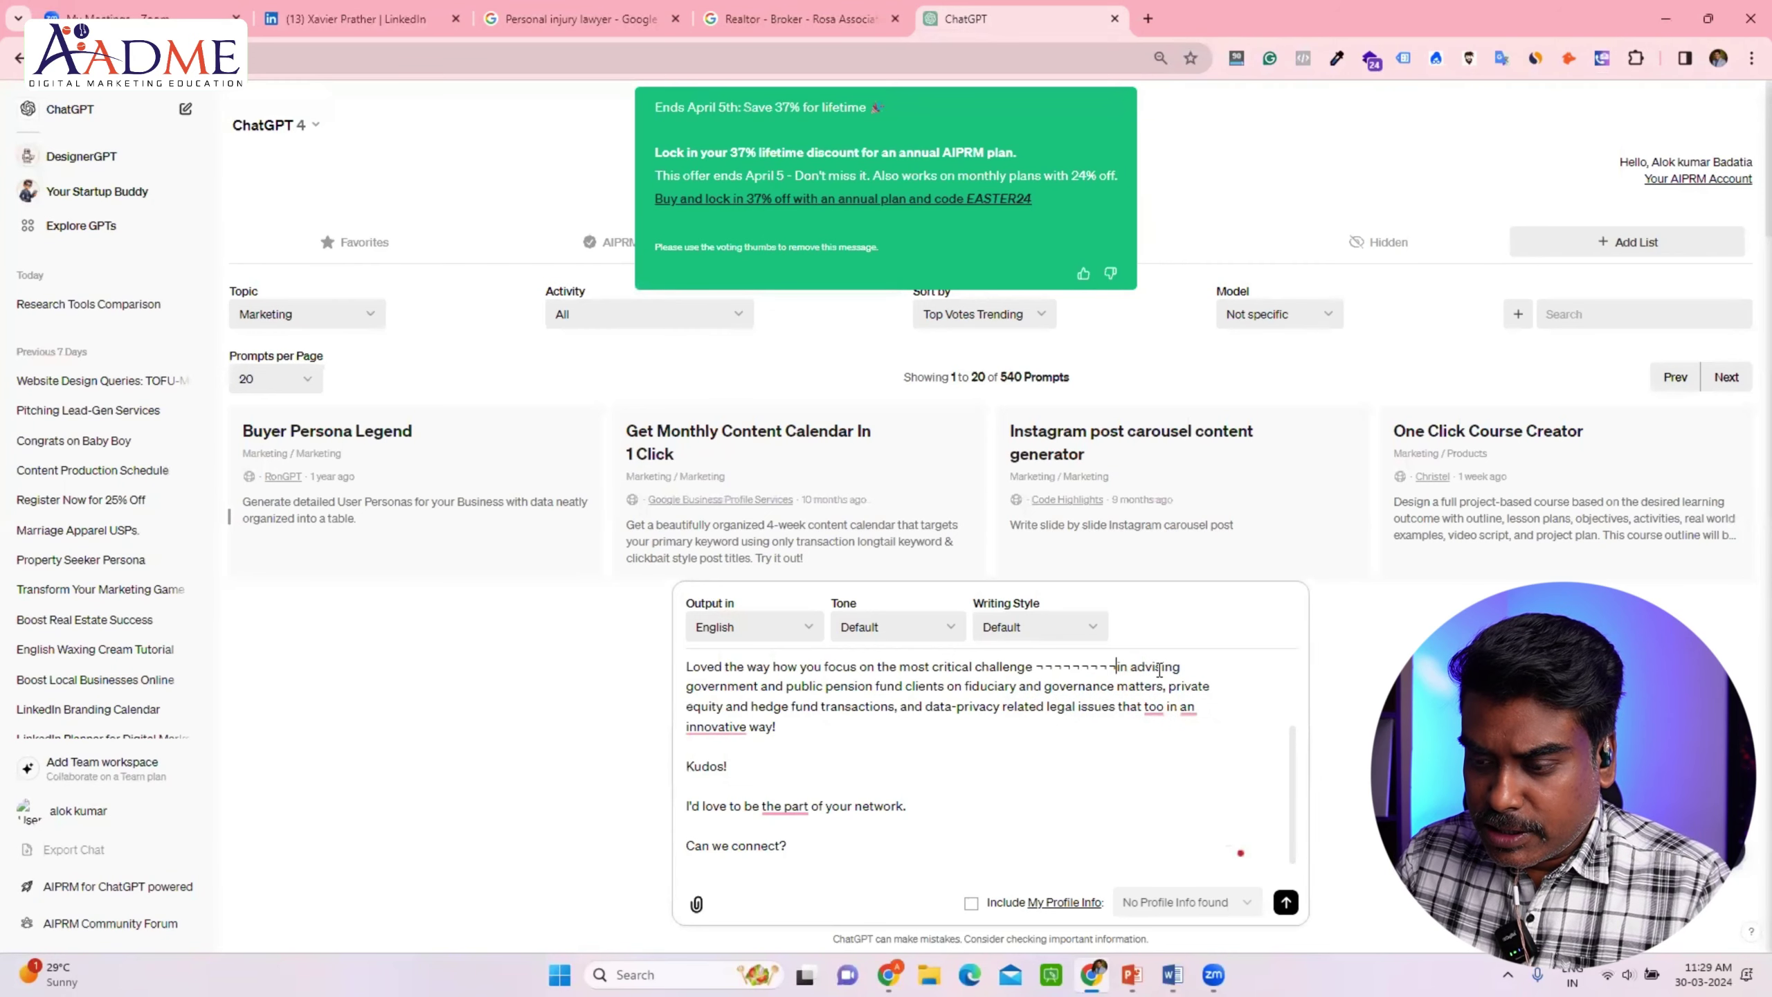
key("BackSpace")
key("BackSpace")
key("BackSpace")
key("BackSpace")
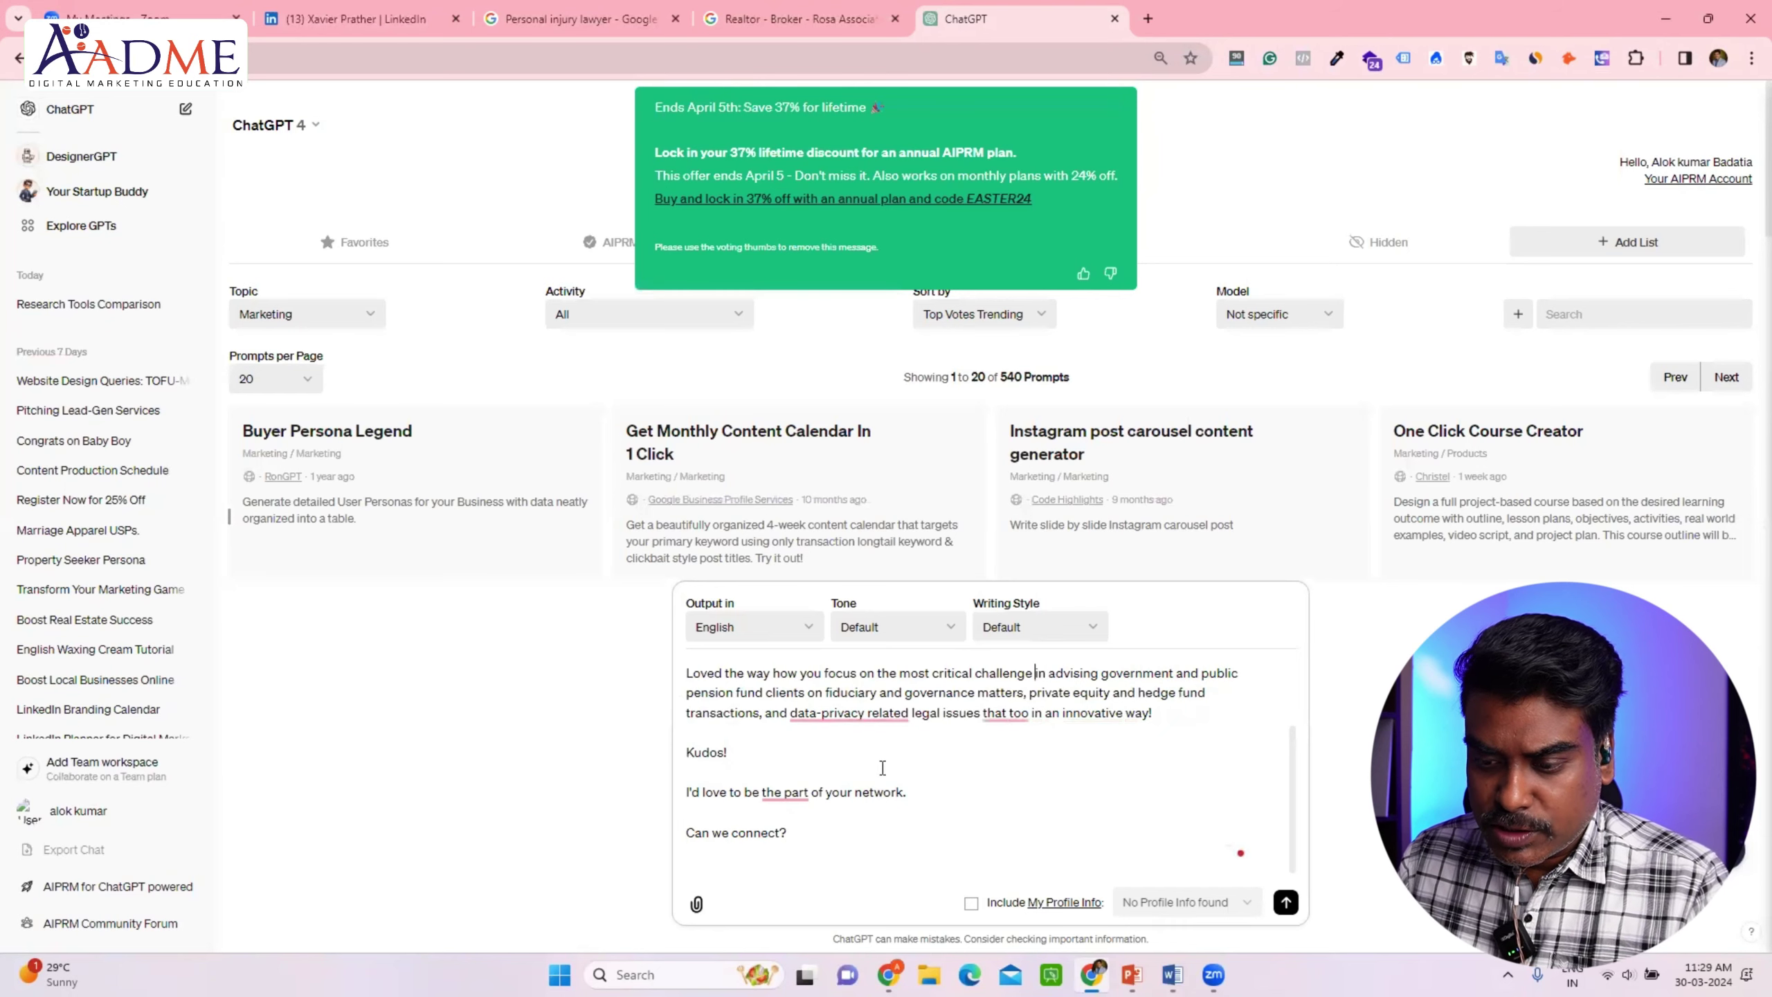
scroll(830, 748, "up", 2)
left_click(719, 721)
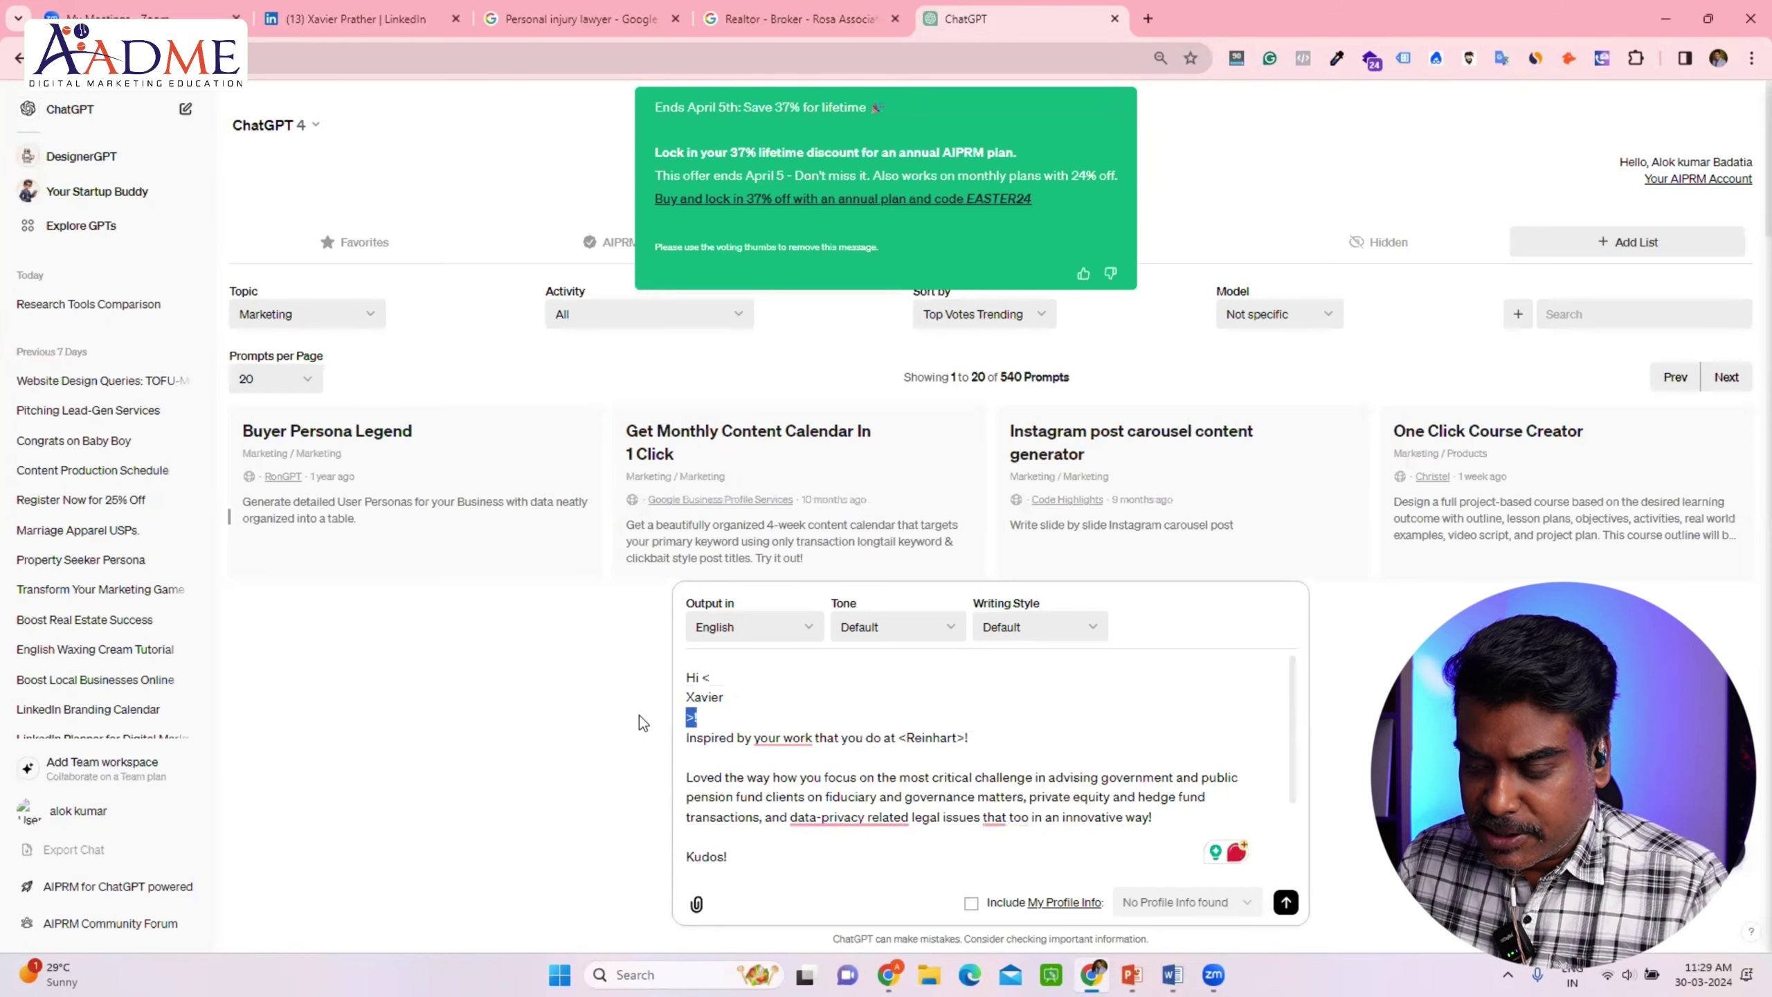
key("BackSpace")
key("BackSpace")
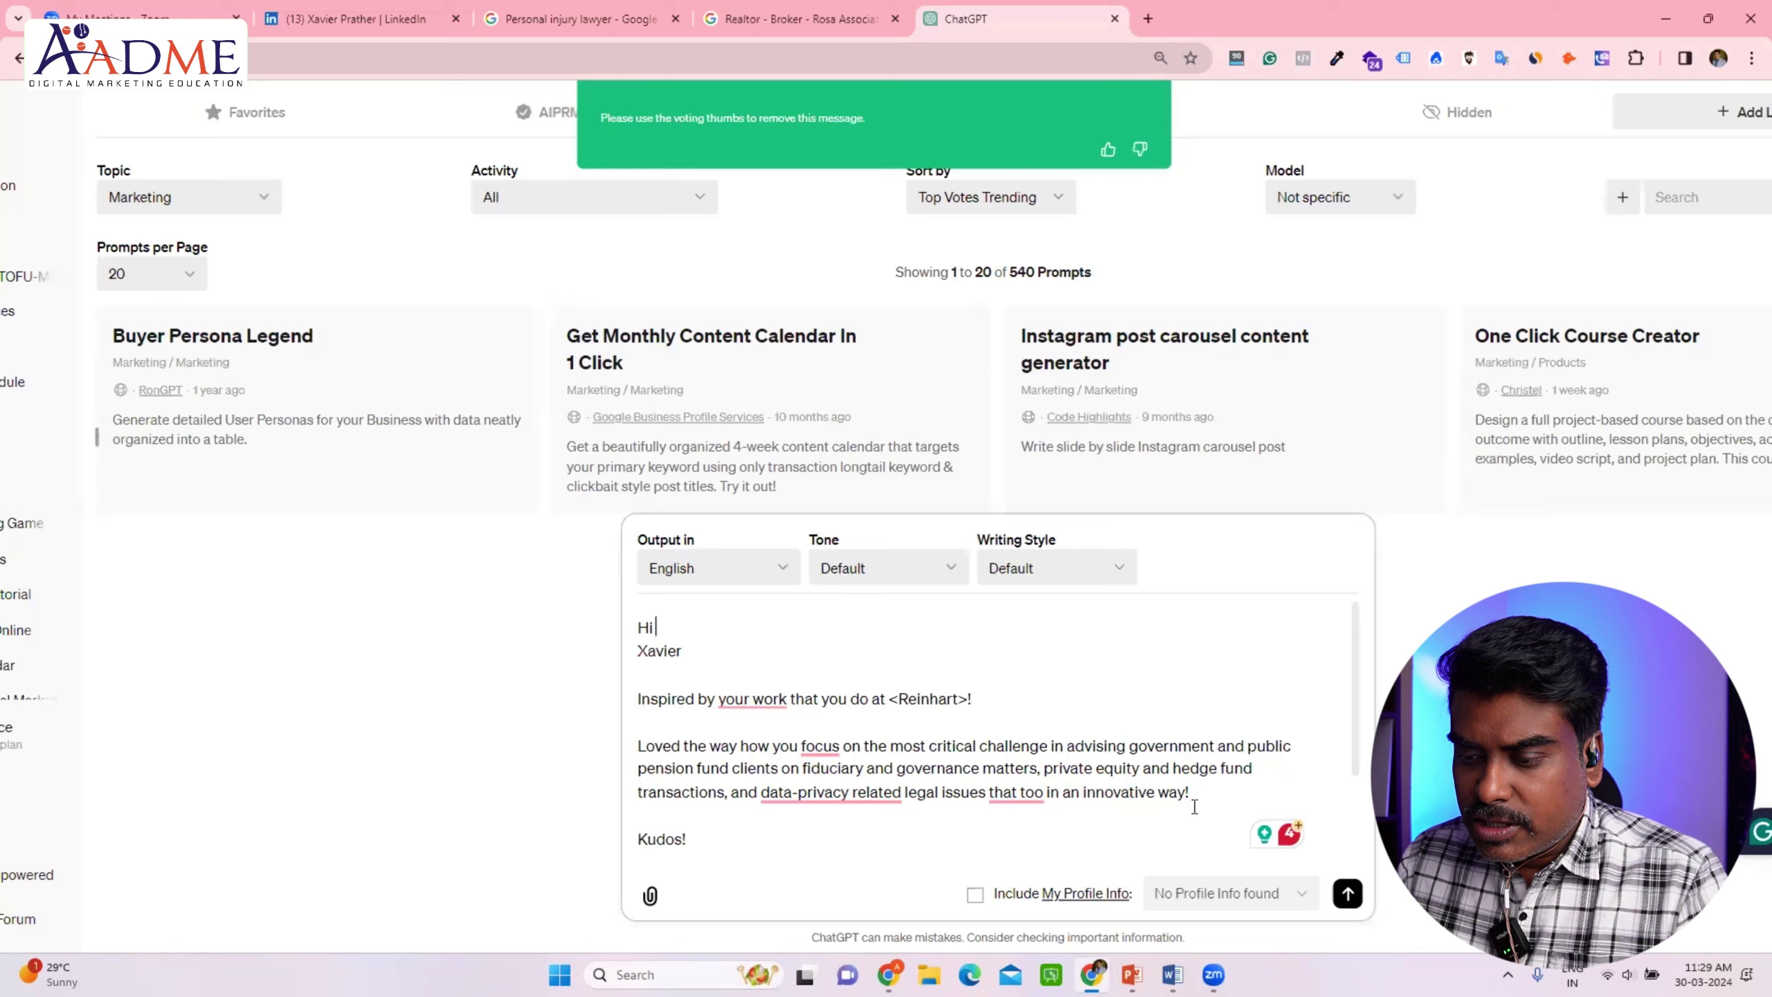
- Ask ChatGPT to shorten the message under 300 characters, then select its reply
left_click(775, 839)
key("Return")
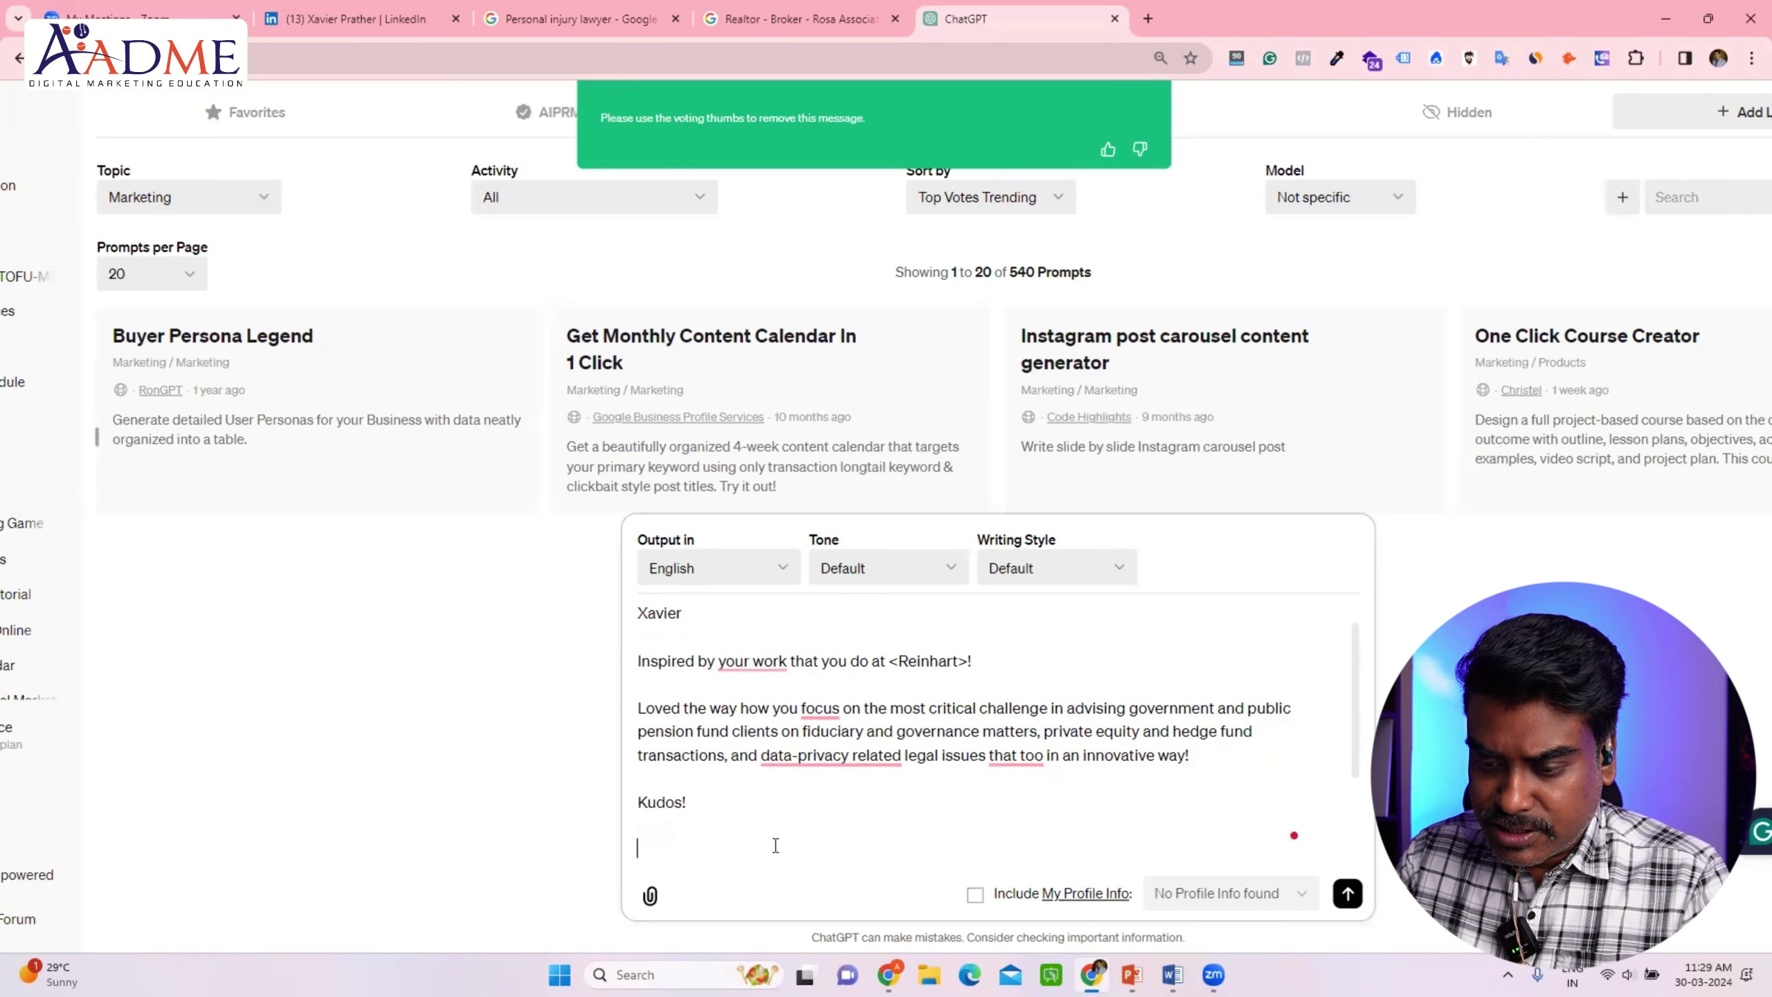
type("Read")
type("he ab")
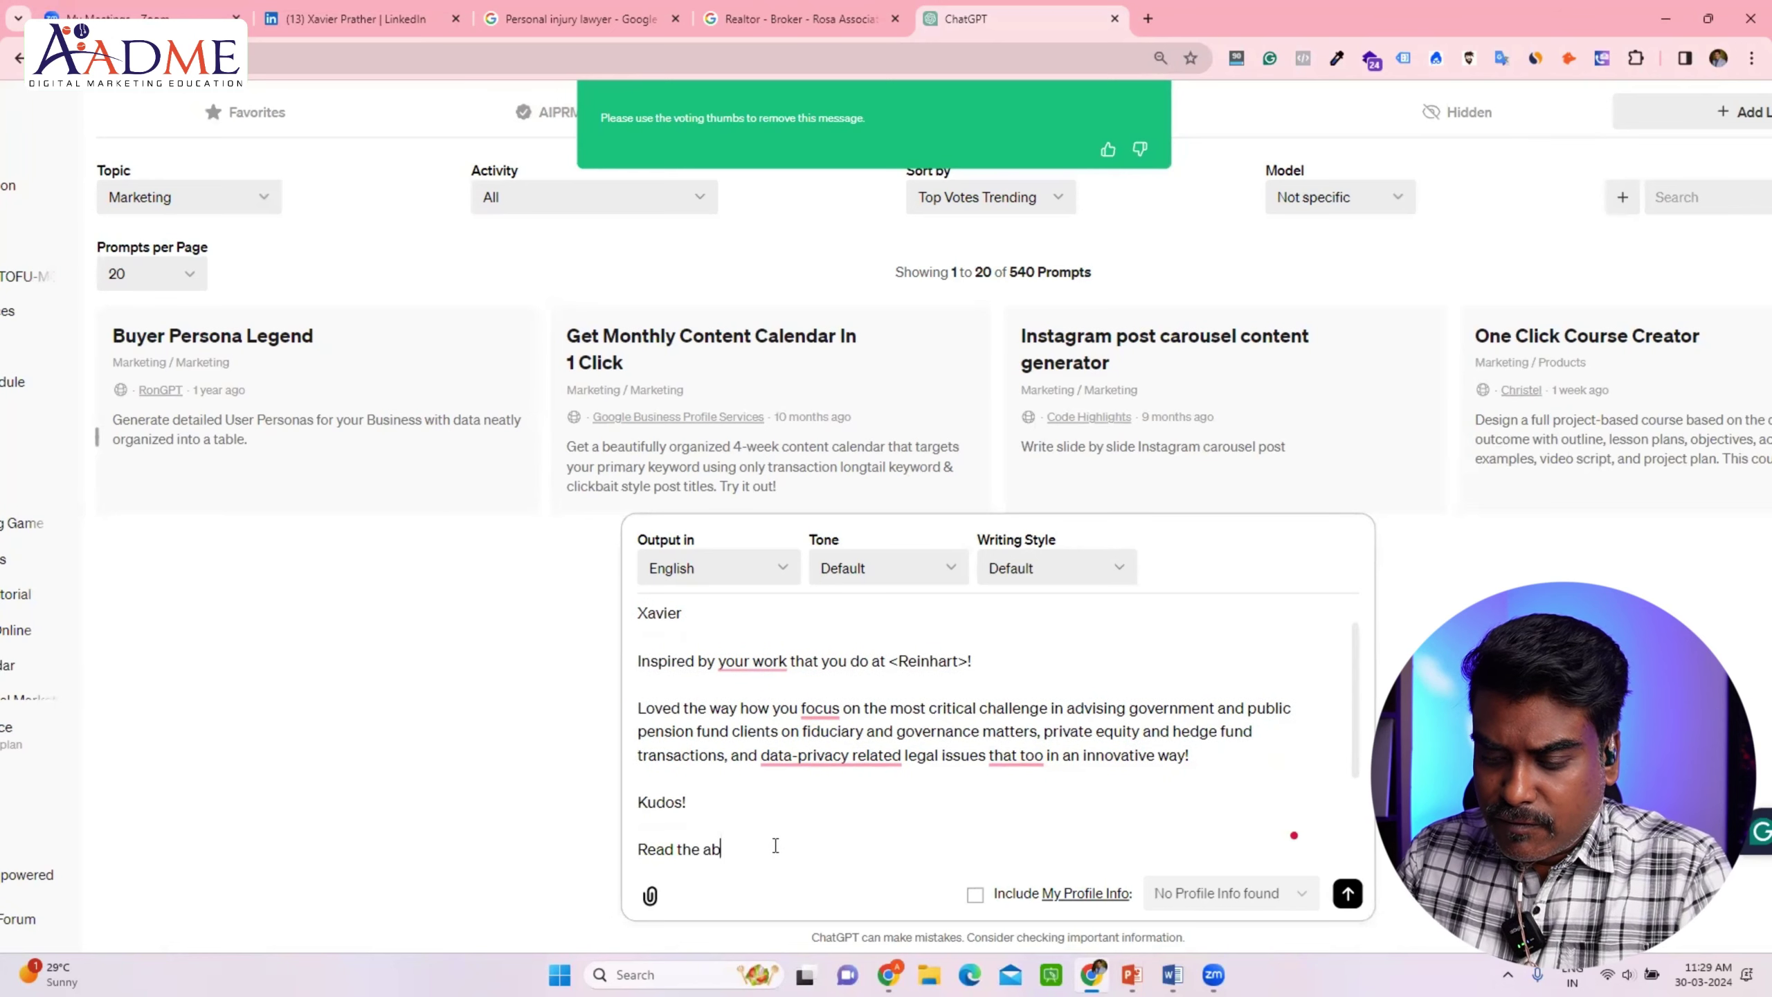
type("ove ")
type("linkedin")
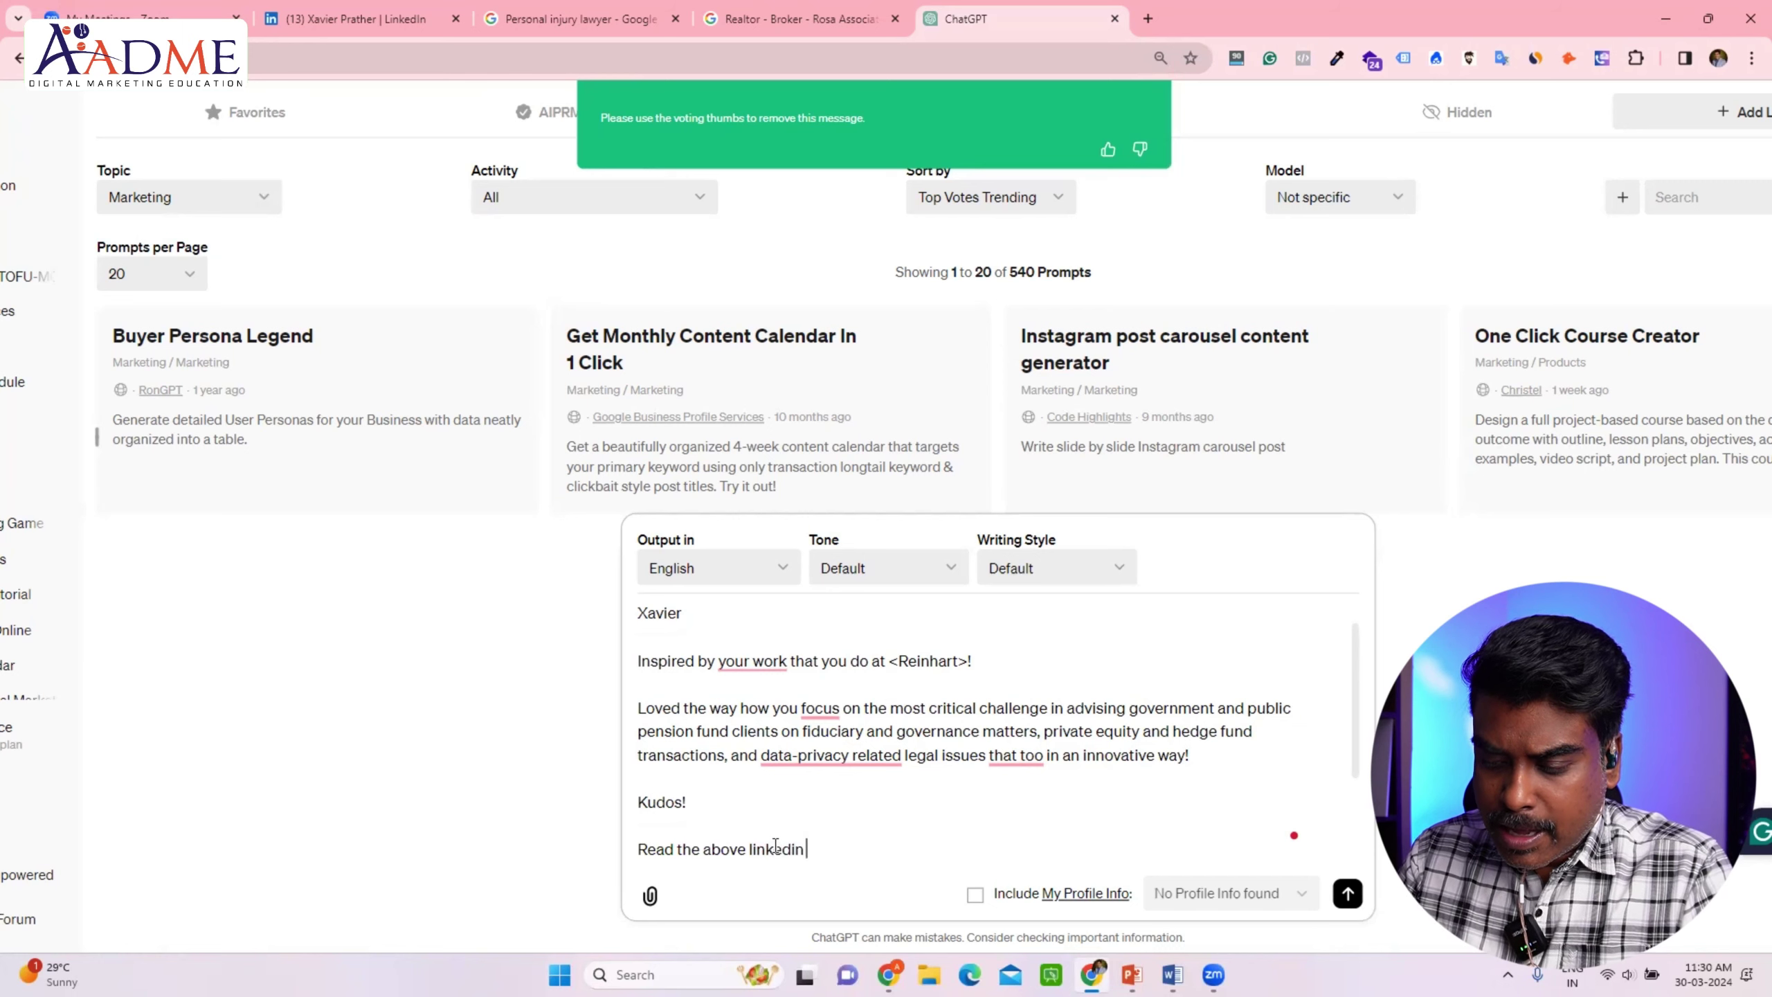
type(" ou")
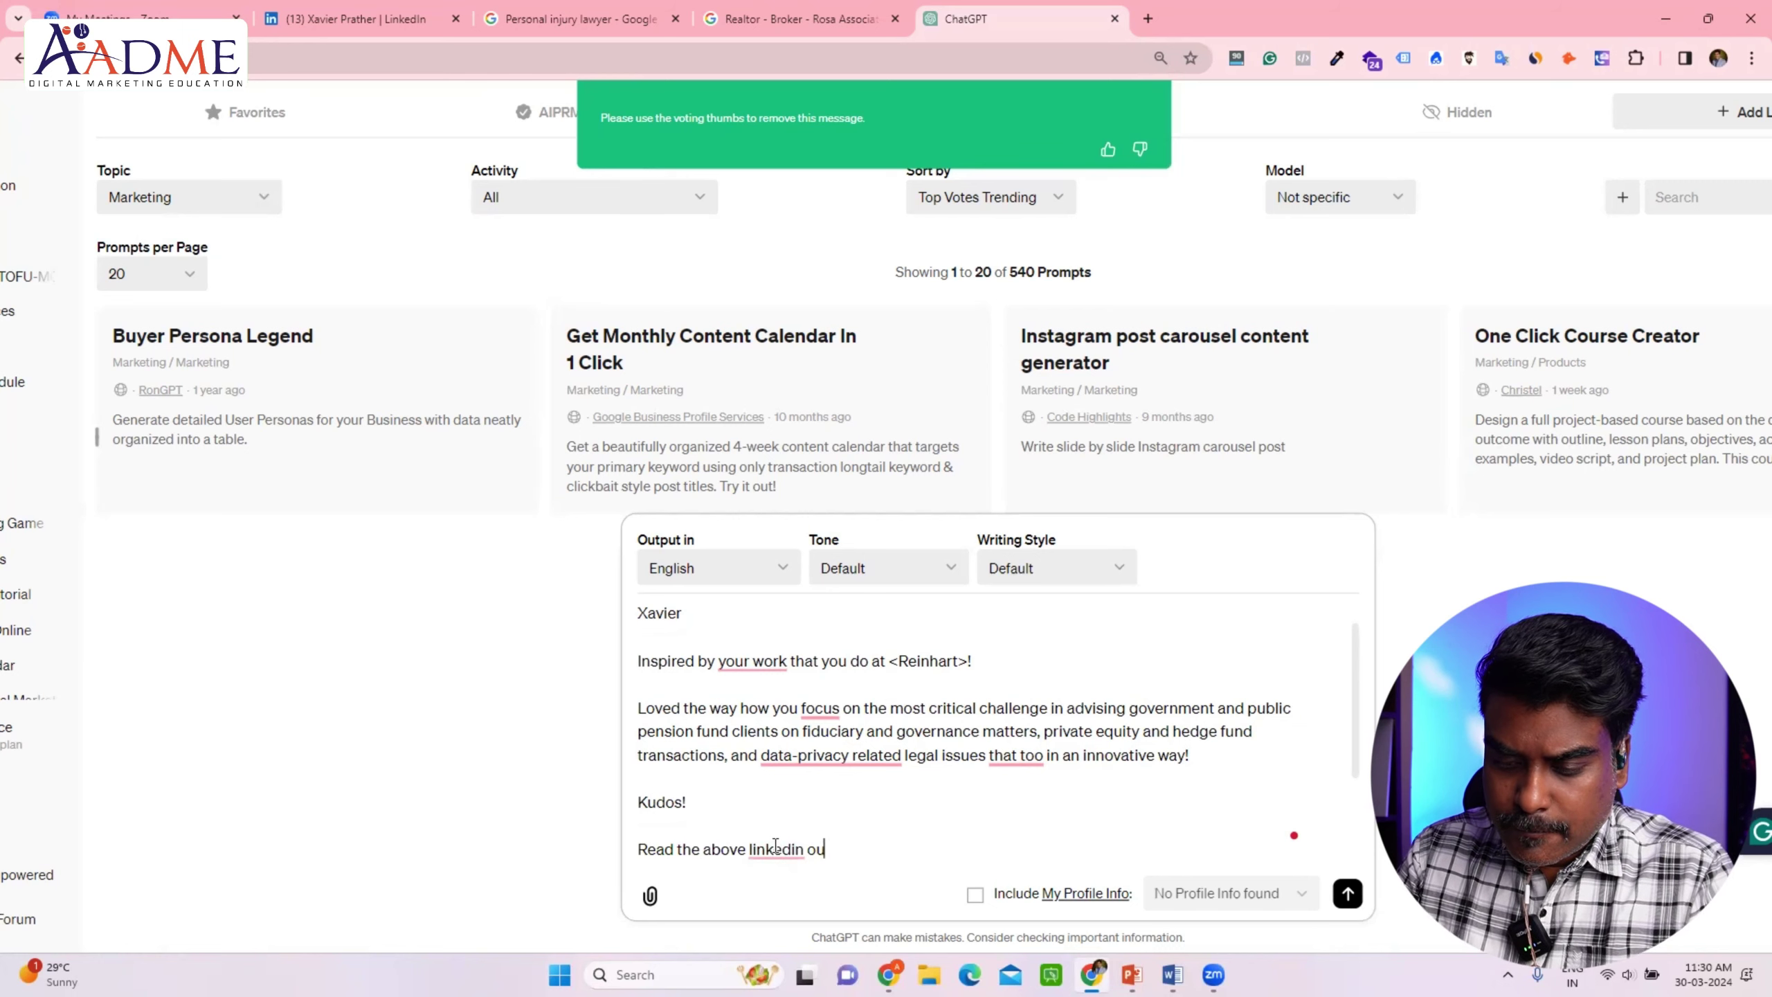
type("treach metho")
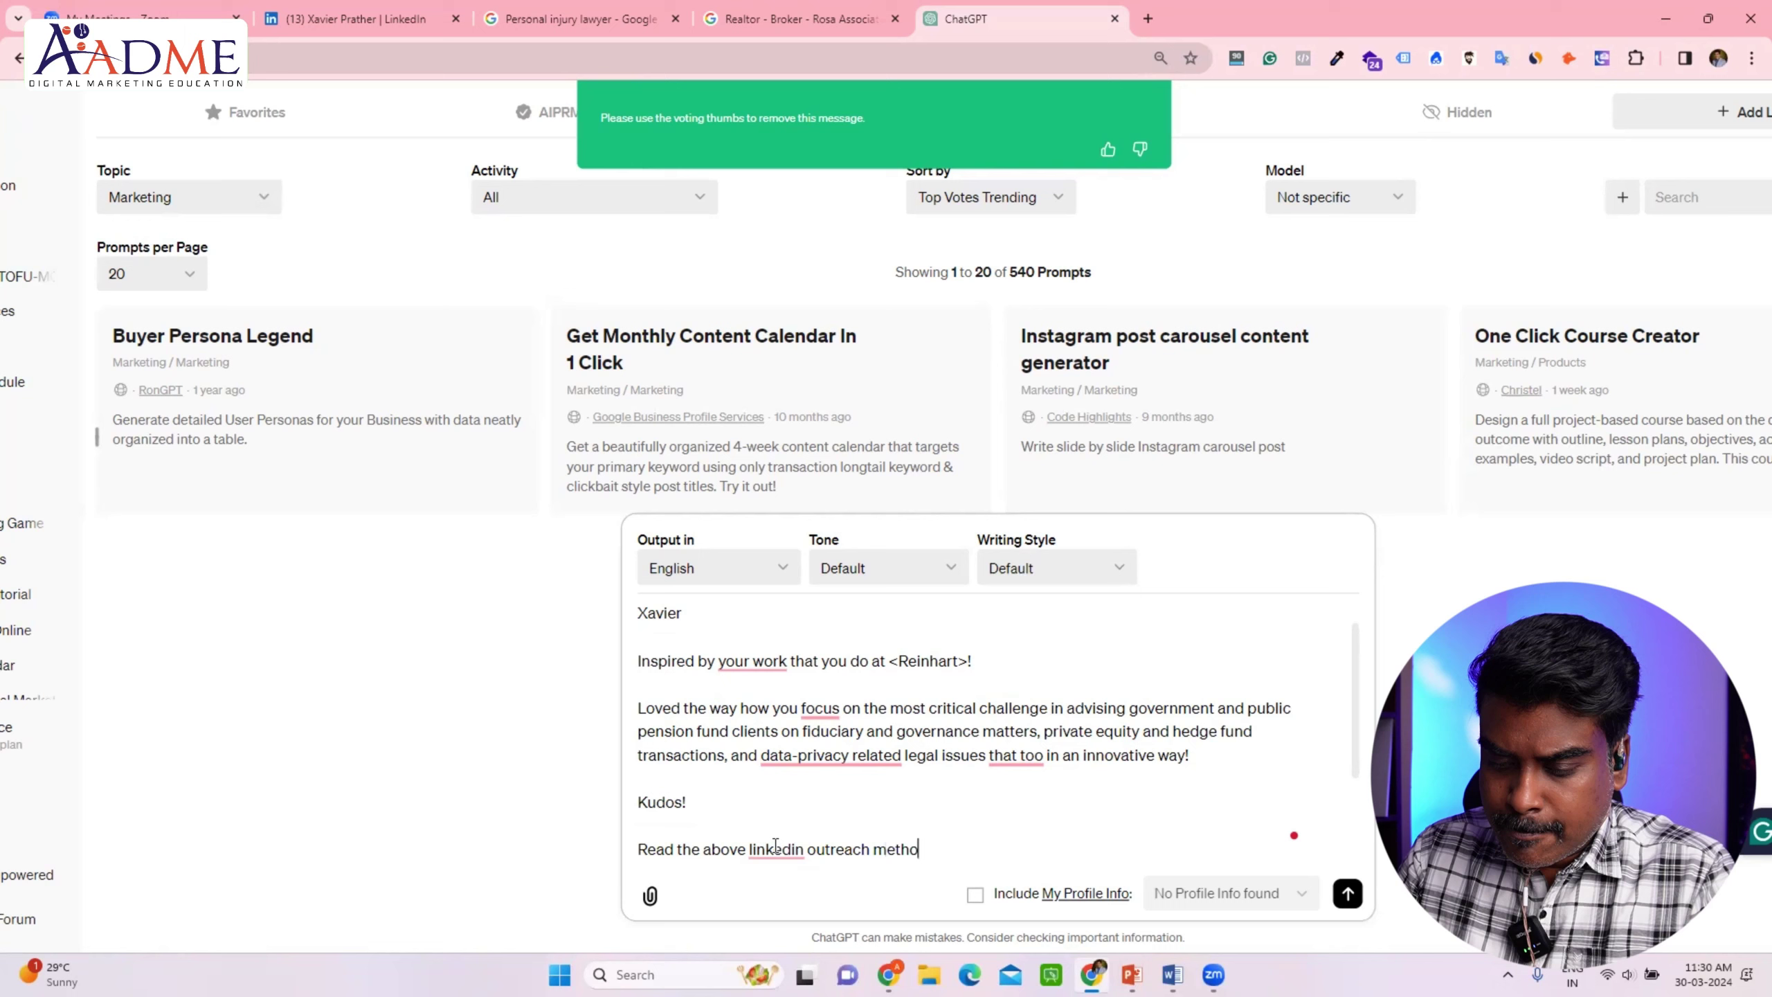
type("d and")
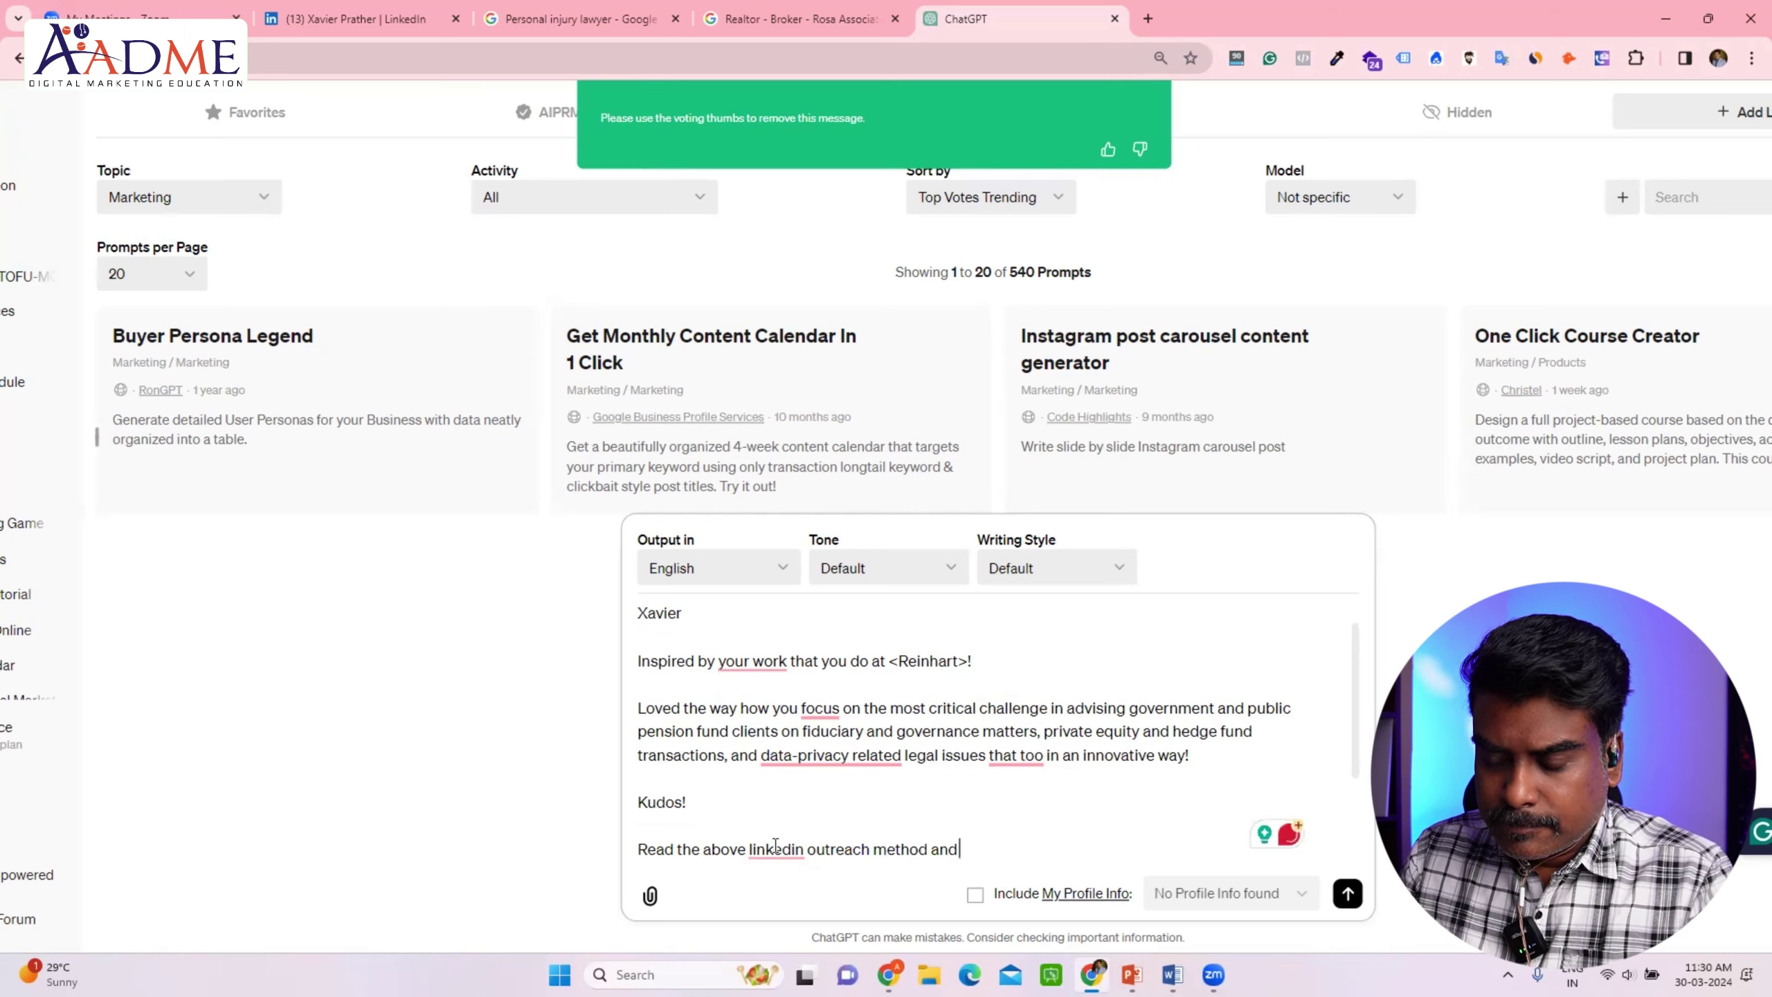
type(" cur")
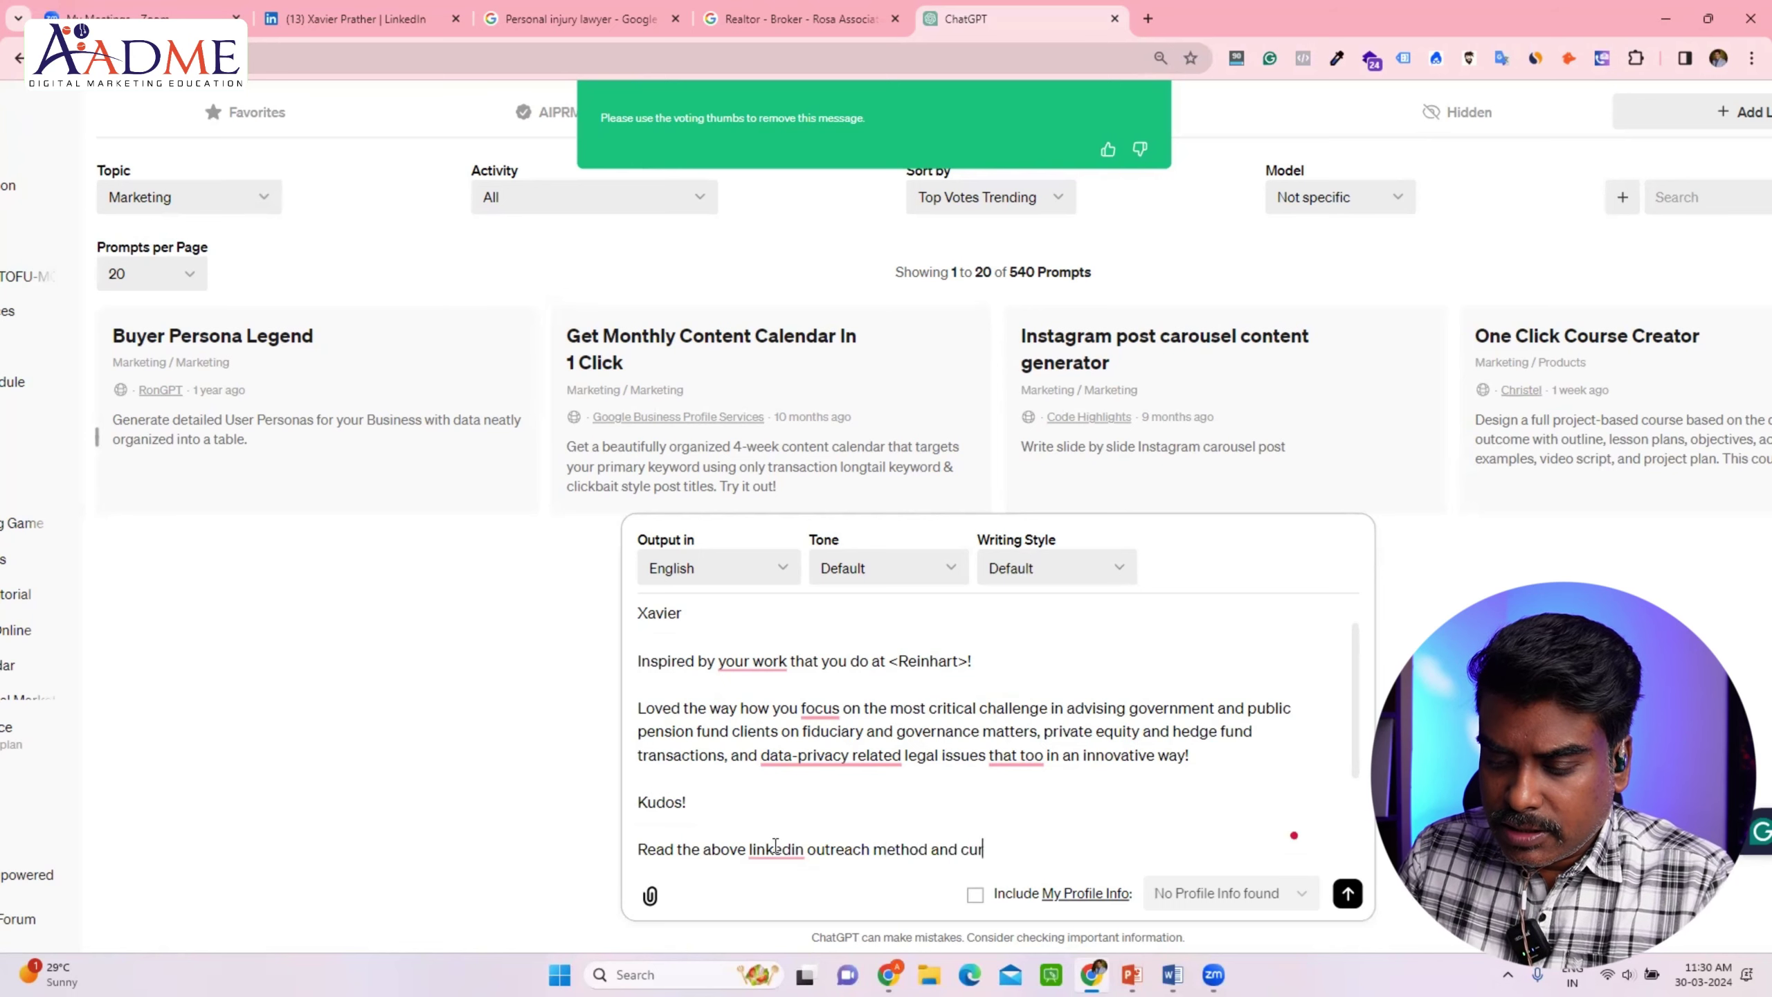
type("tit do")
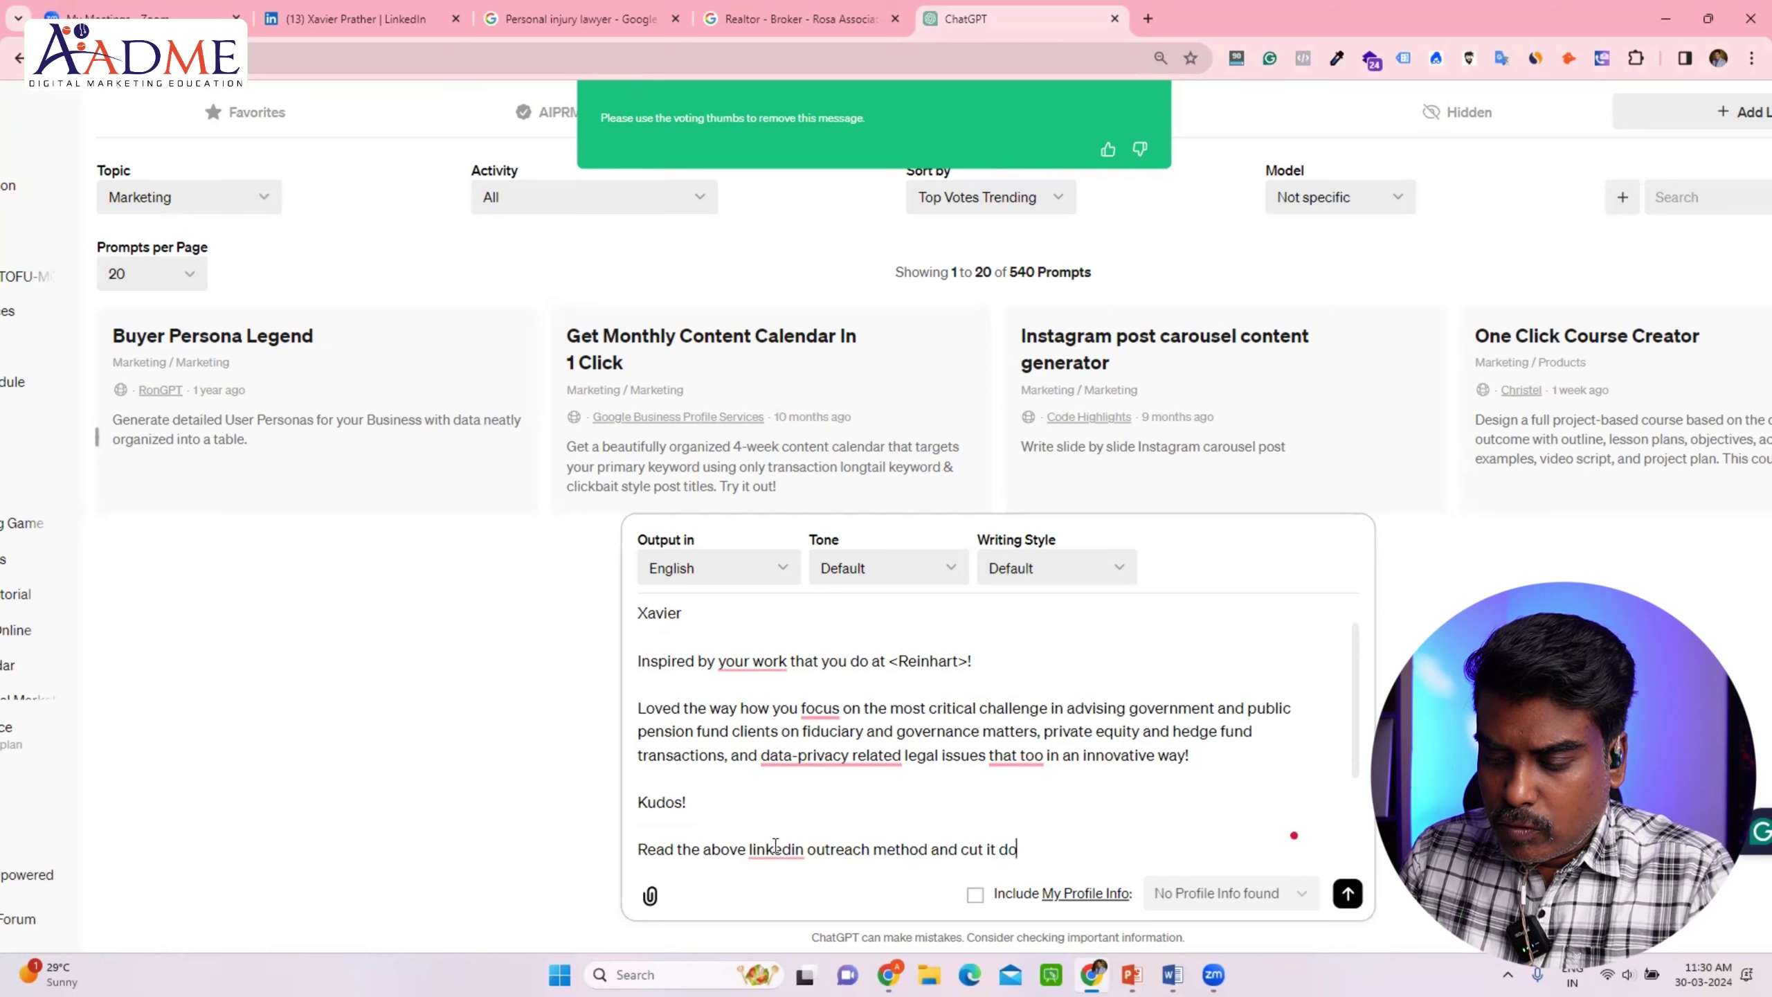
type("wn with in ")
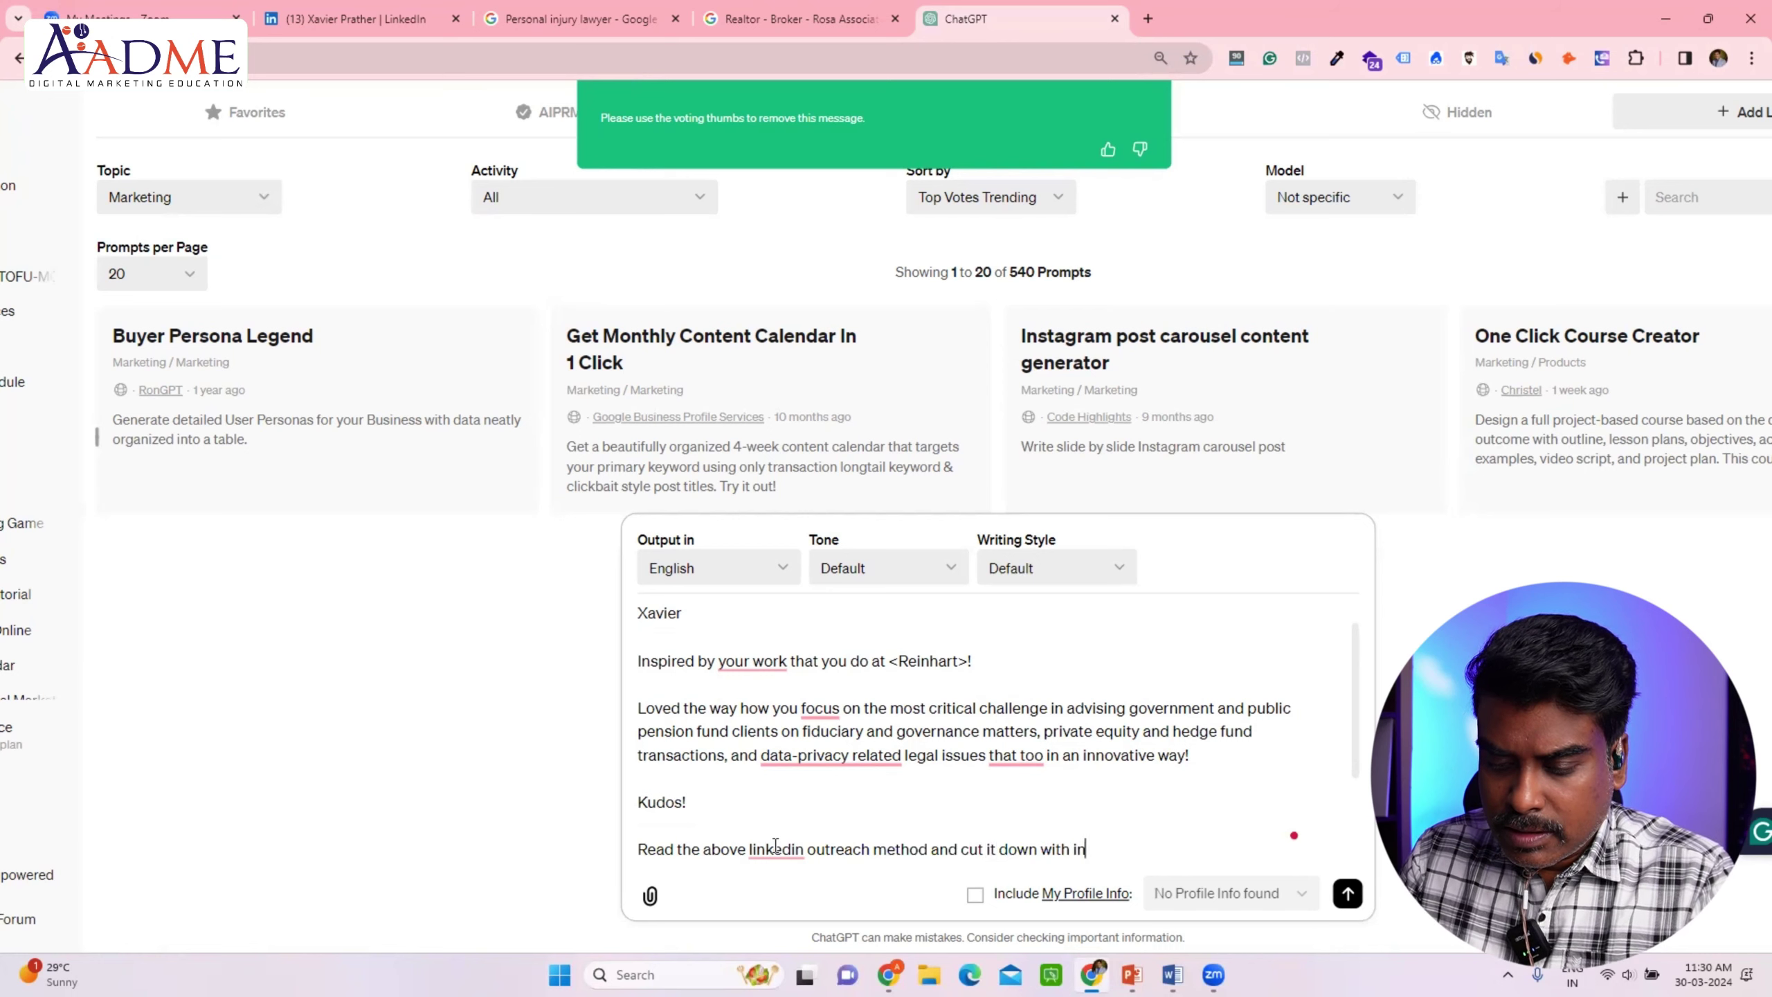
type("300 chract")
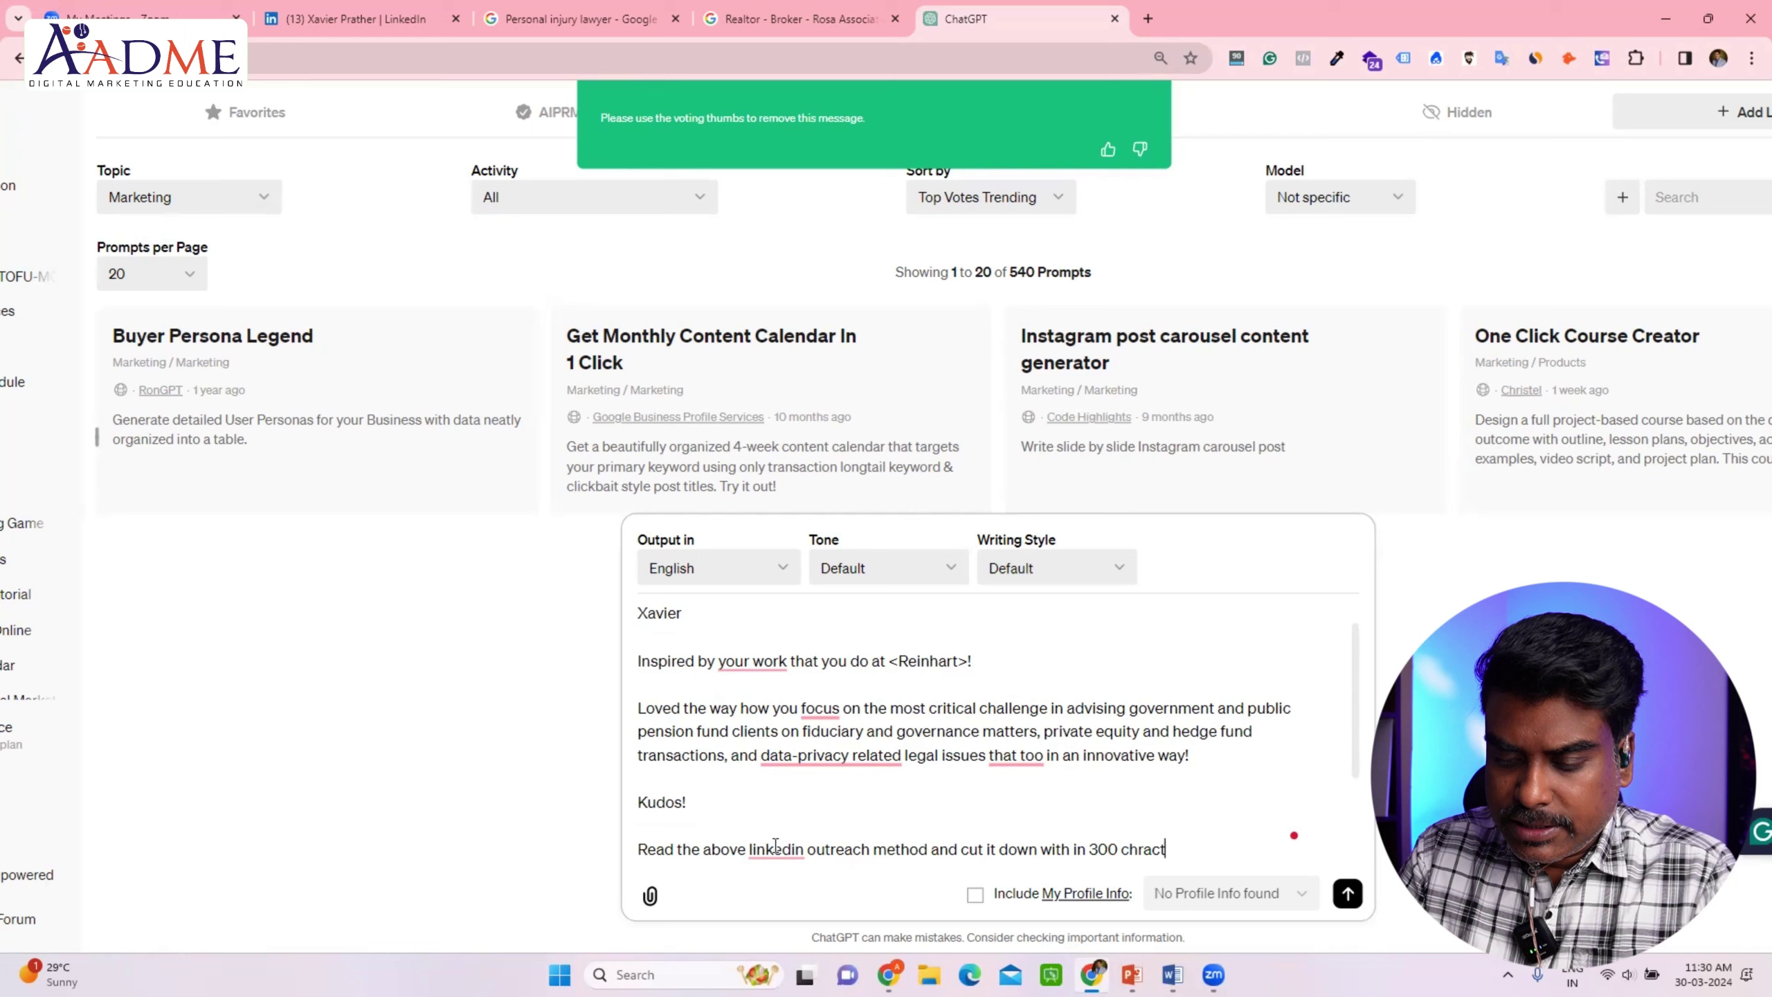
key("BackSpace")
key("BackSpace")
key("BackSpace")
key("BackSpace")
type("aracters witho")
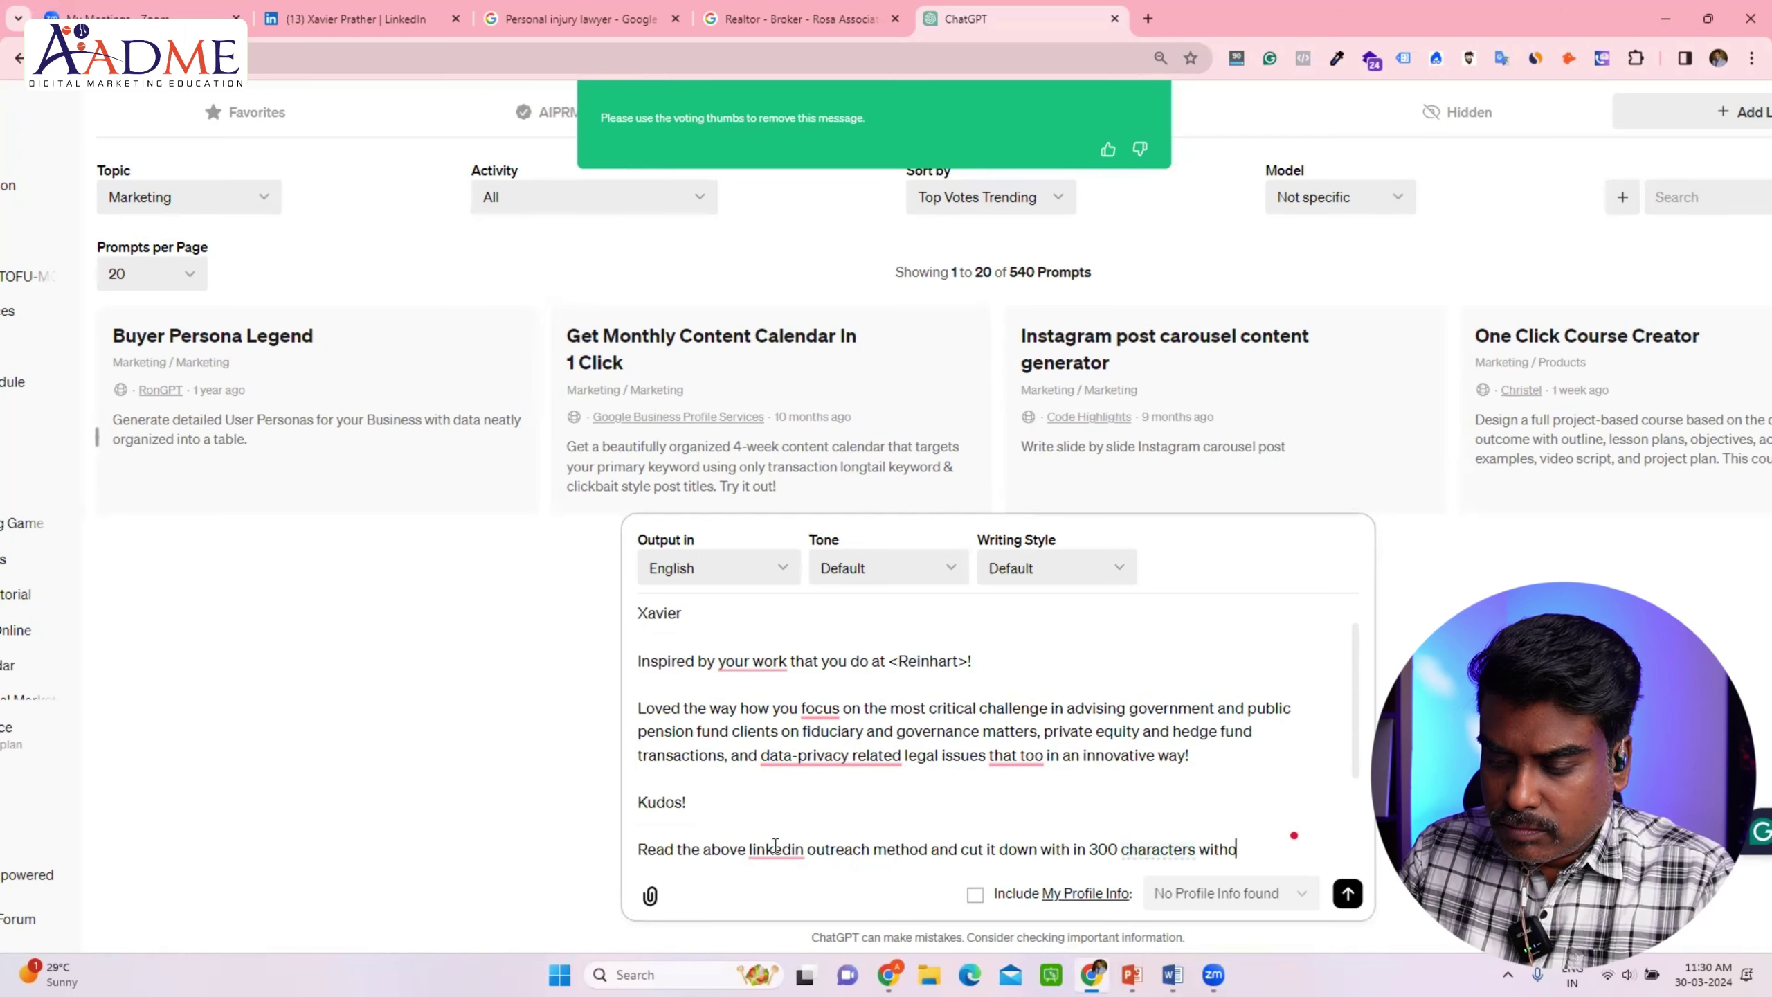
type("ut losing")
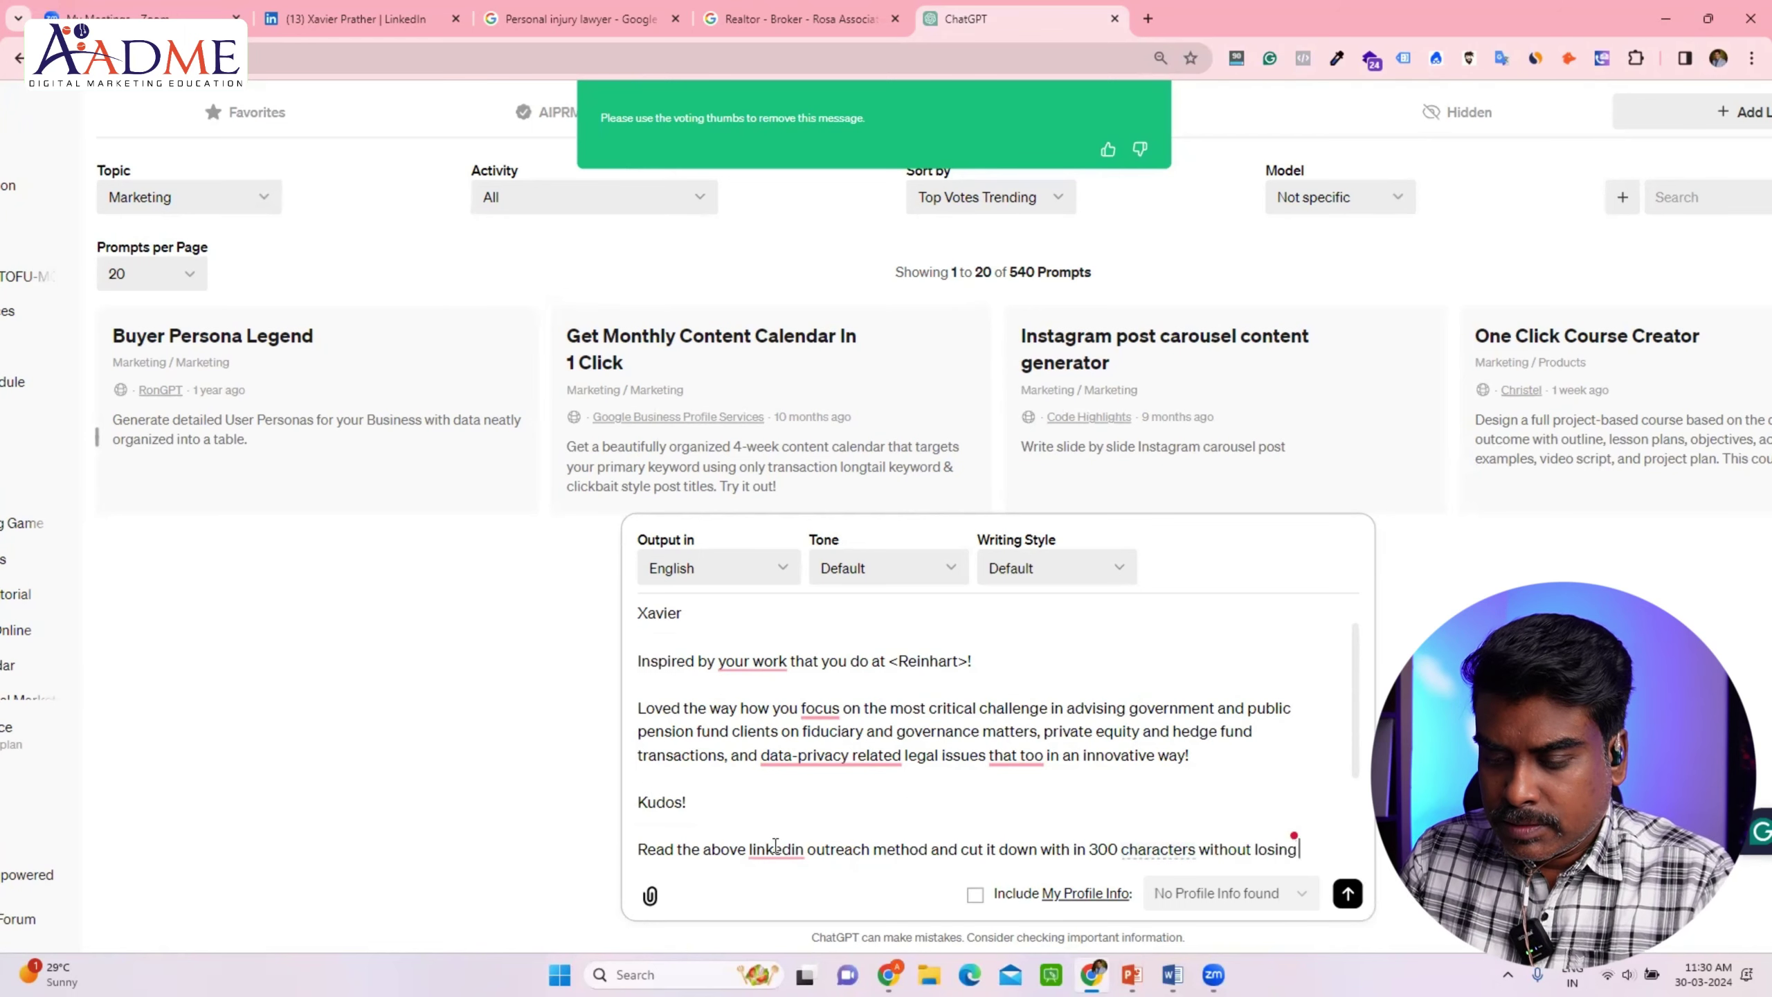
type(" the")
type("ter")
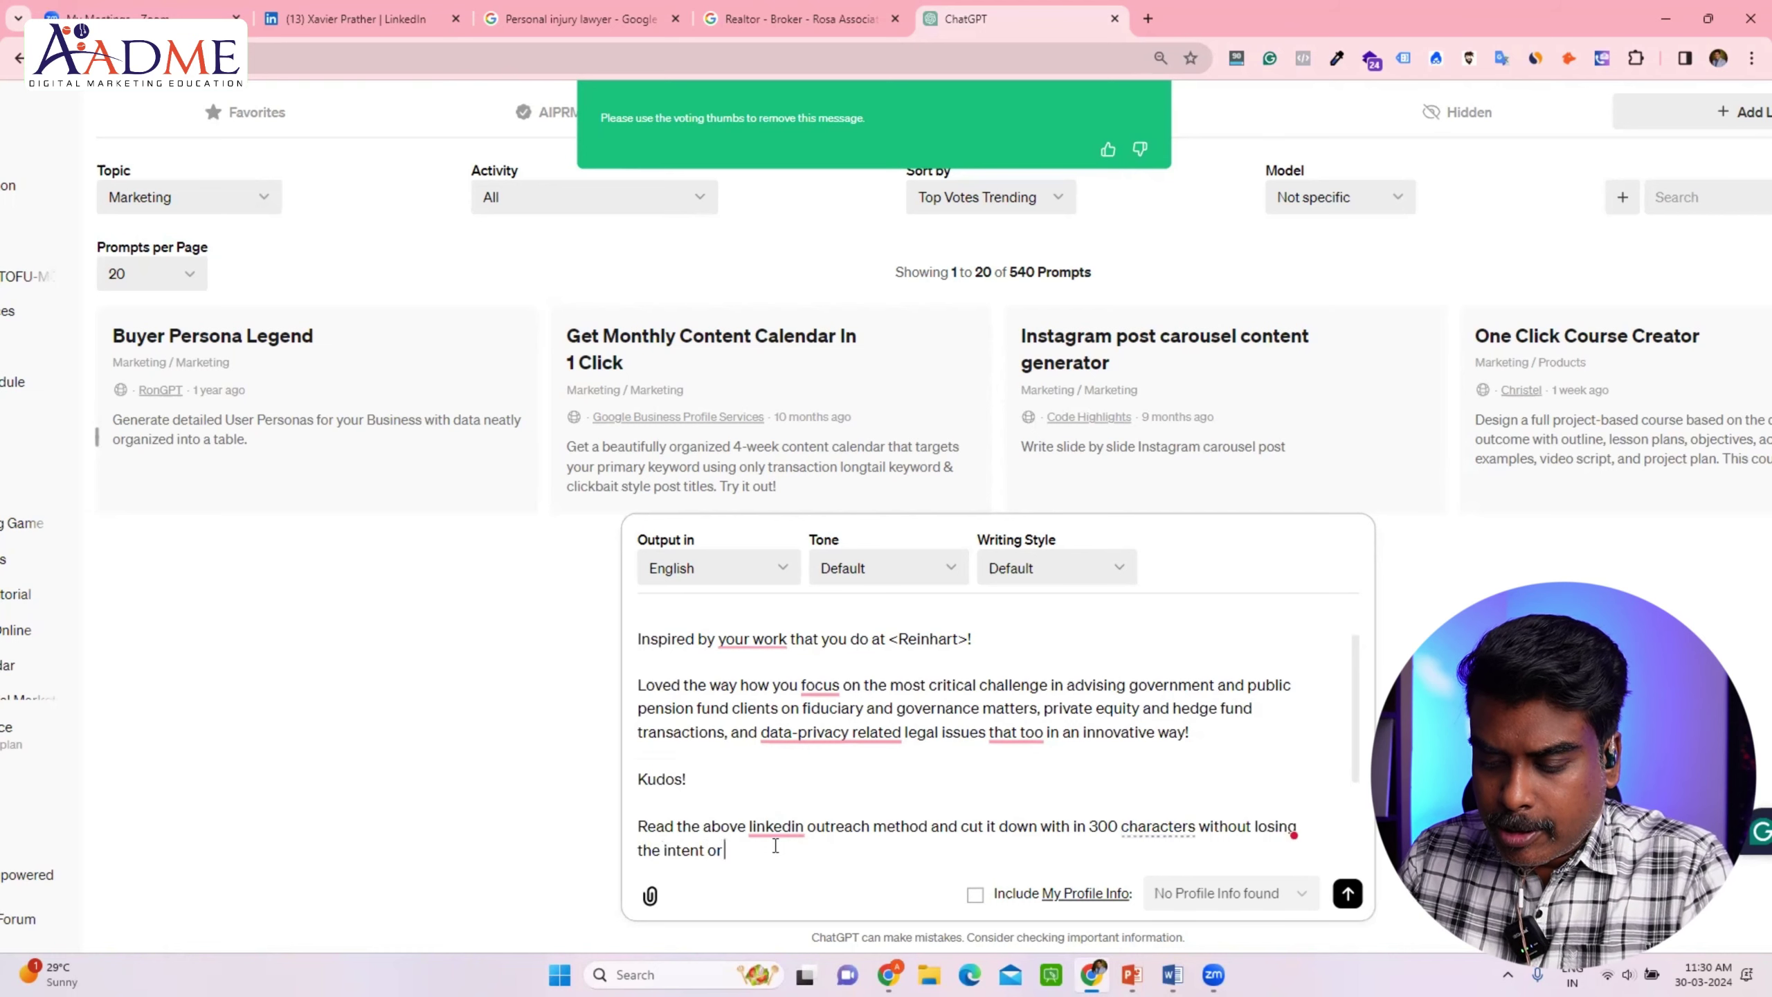
type(" context of")
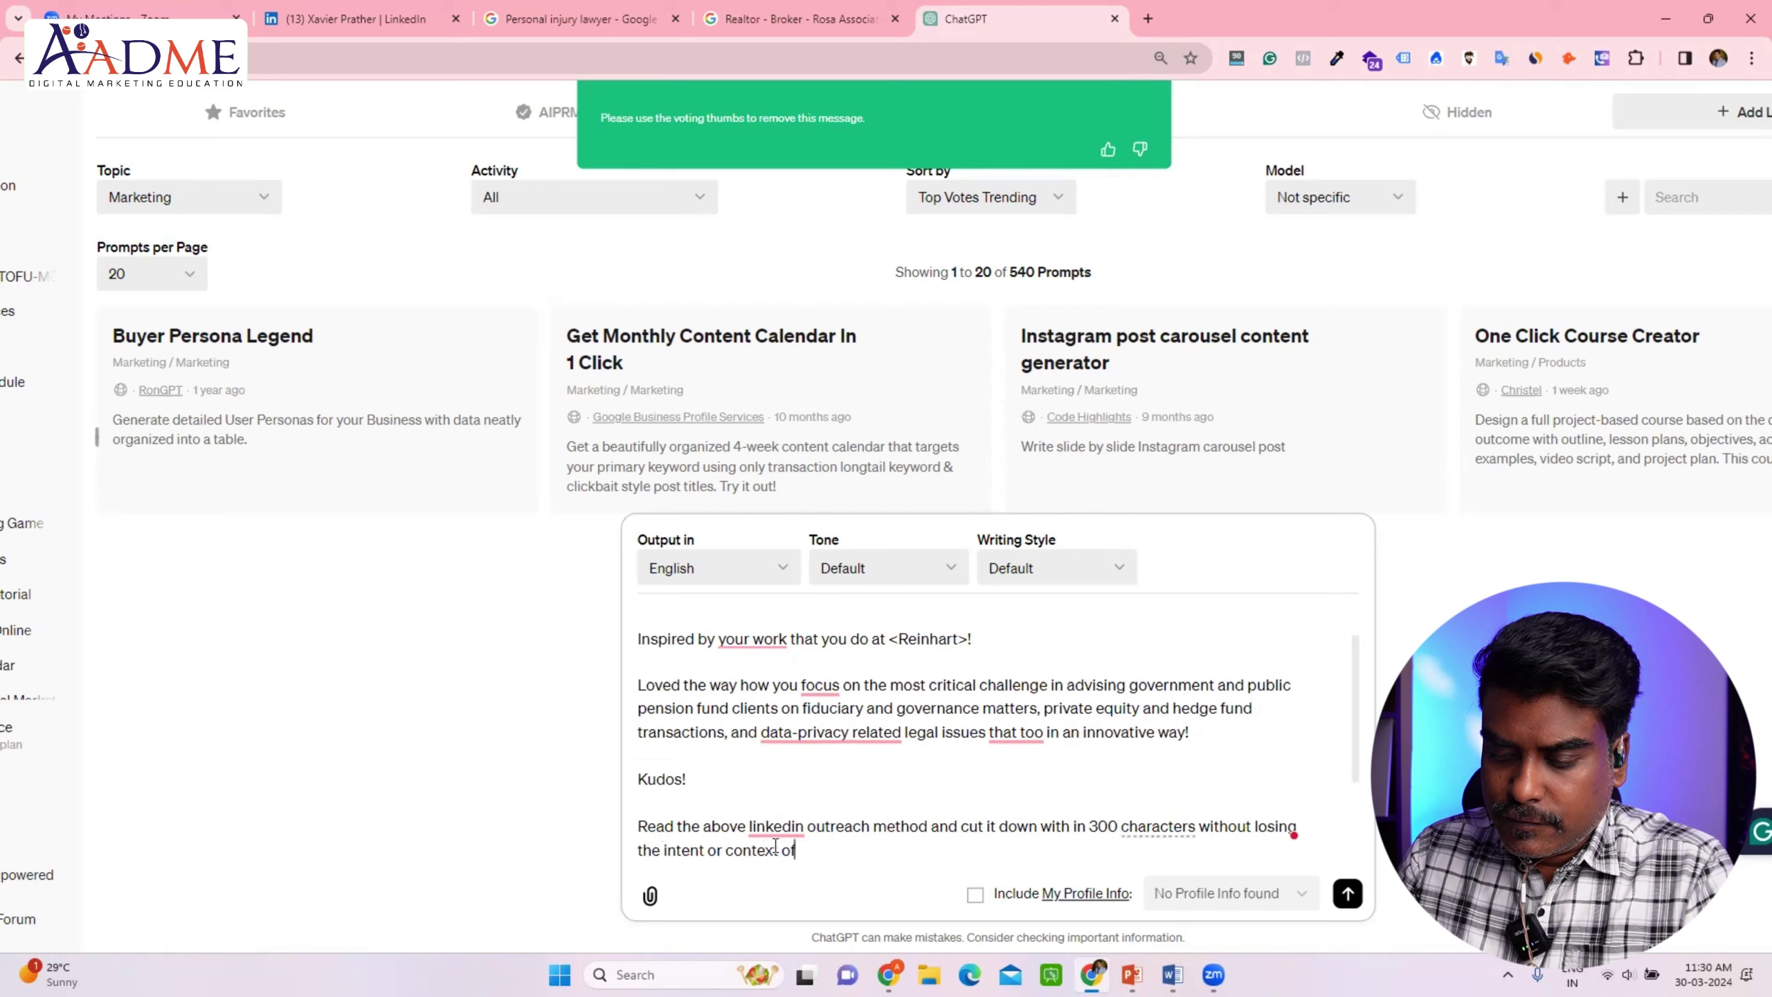
type(" the post")
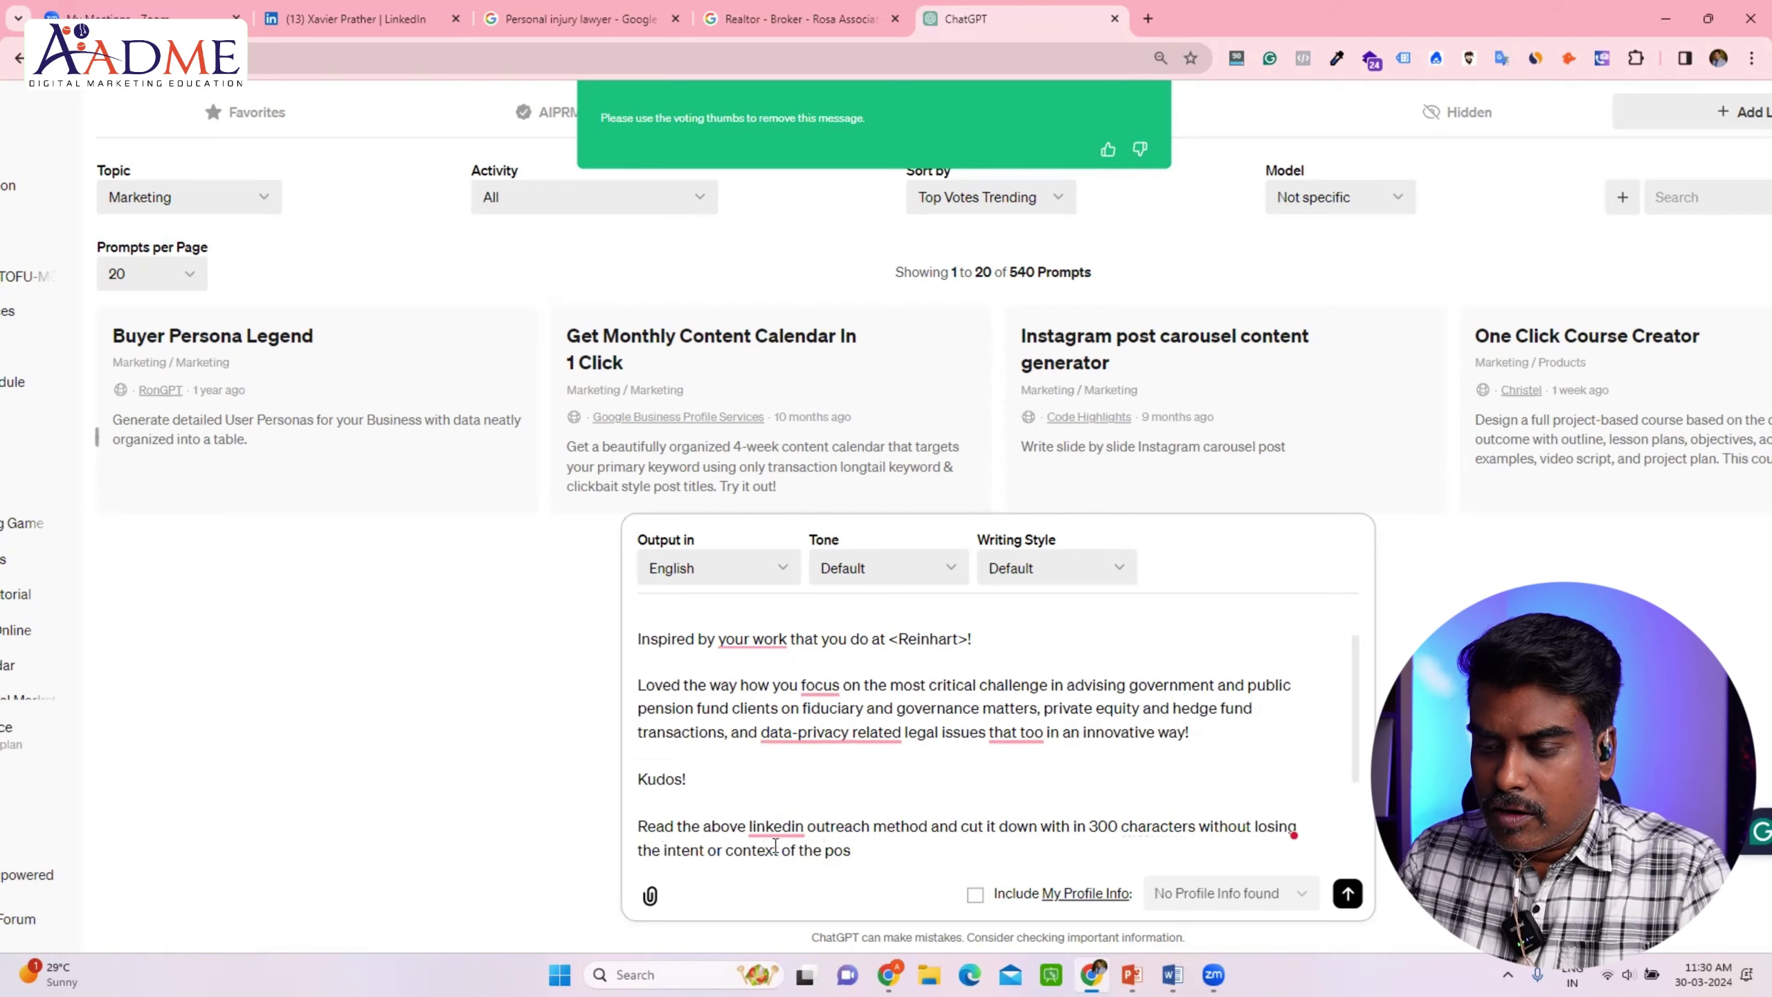
key("BackSpace")
key("BackSpace")
key("BackSpace")
type("message")
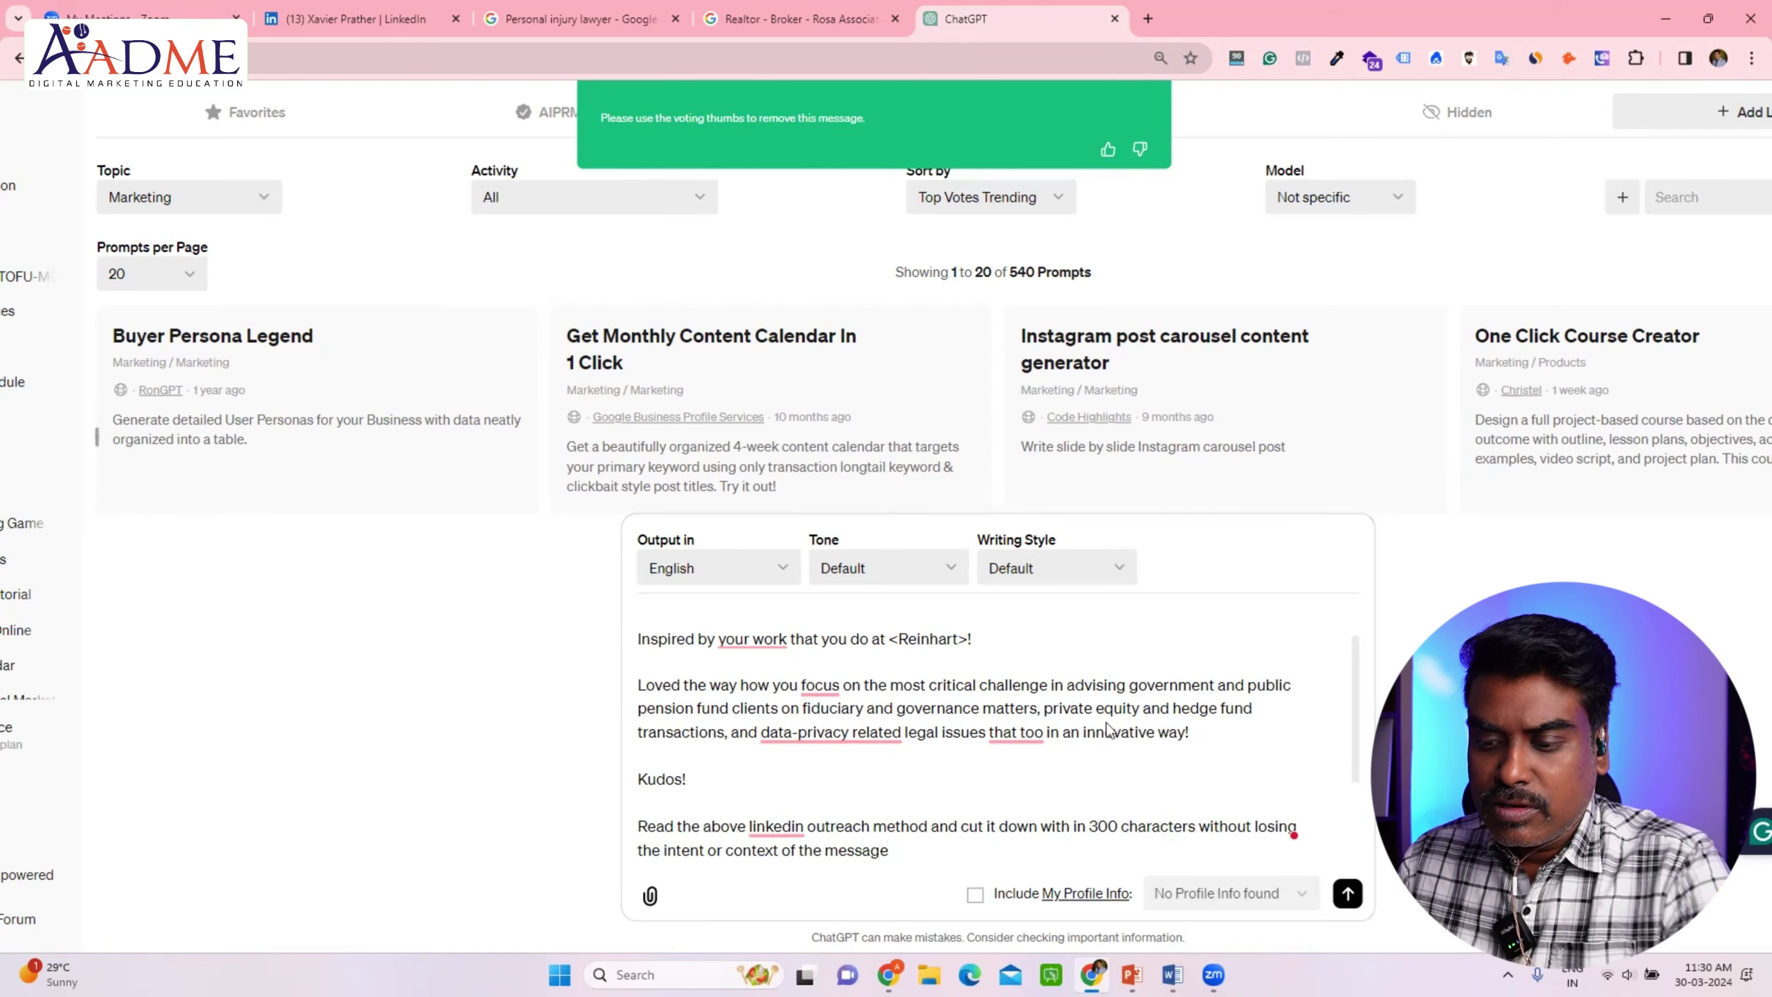
left_click(1345, 893)
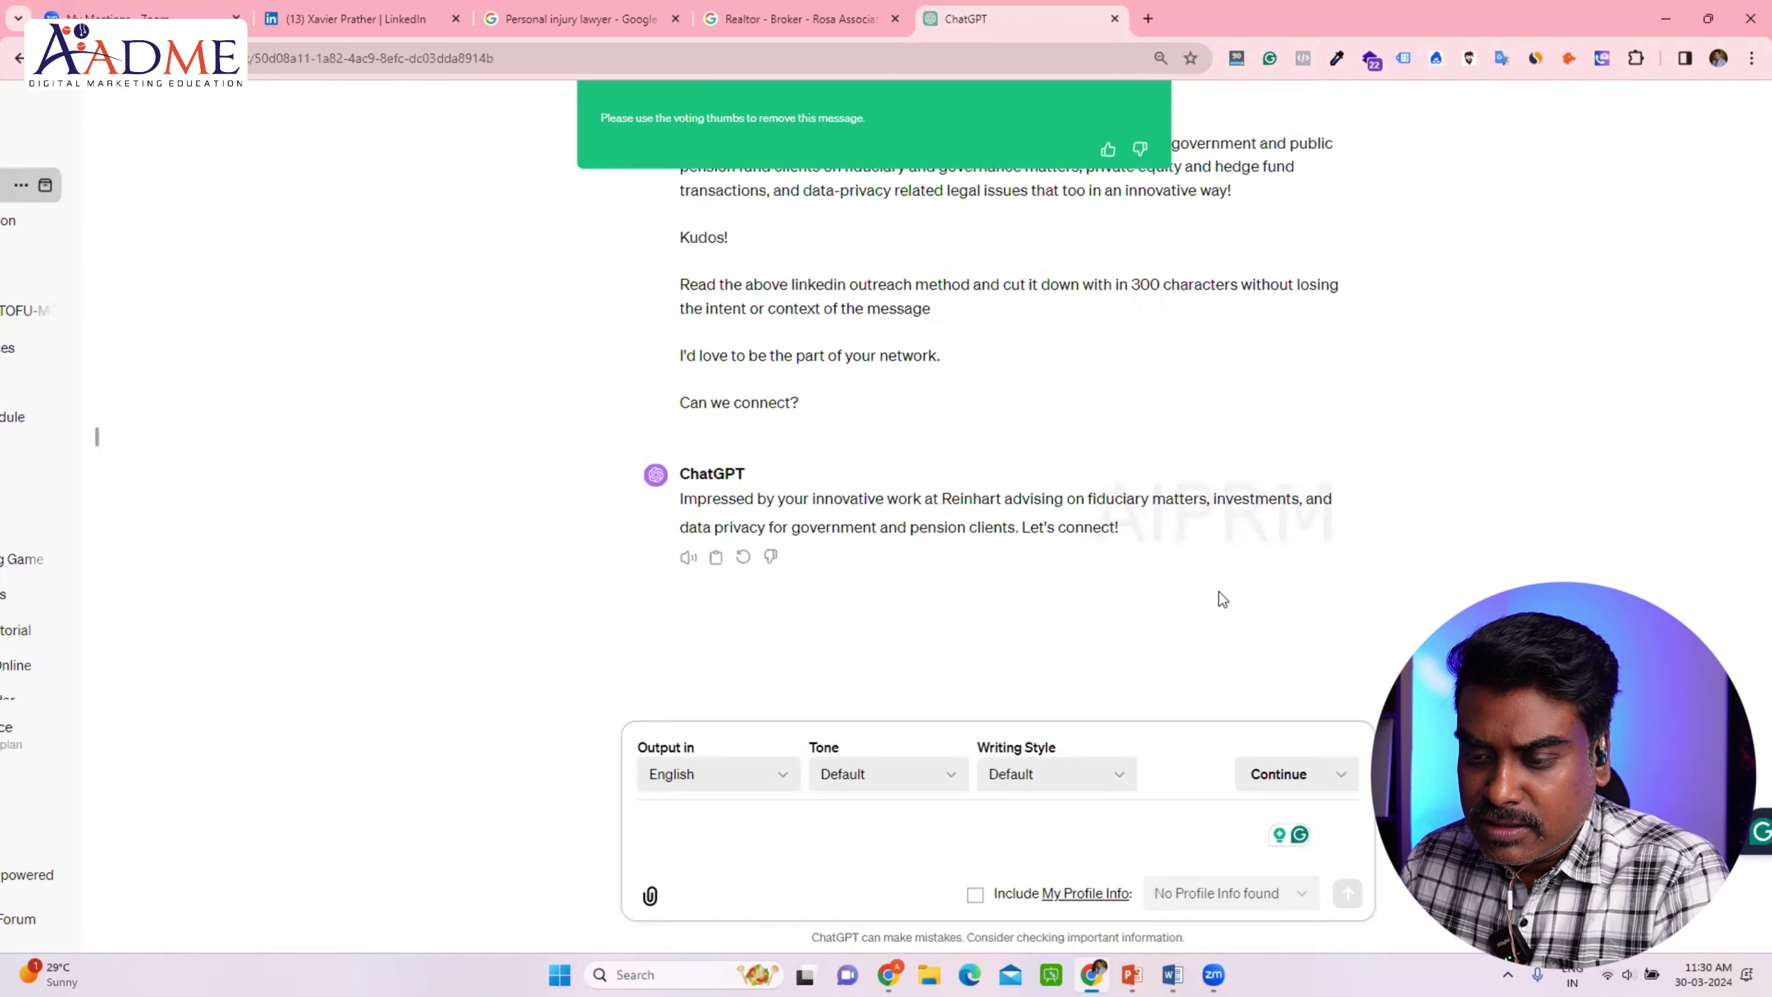
left_click_drag(1177, 540, 653, 501)
key("ctrl+c")
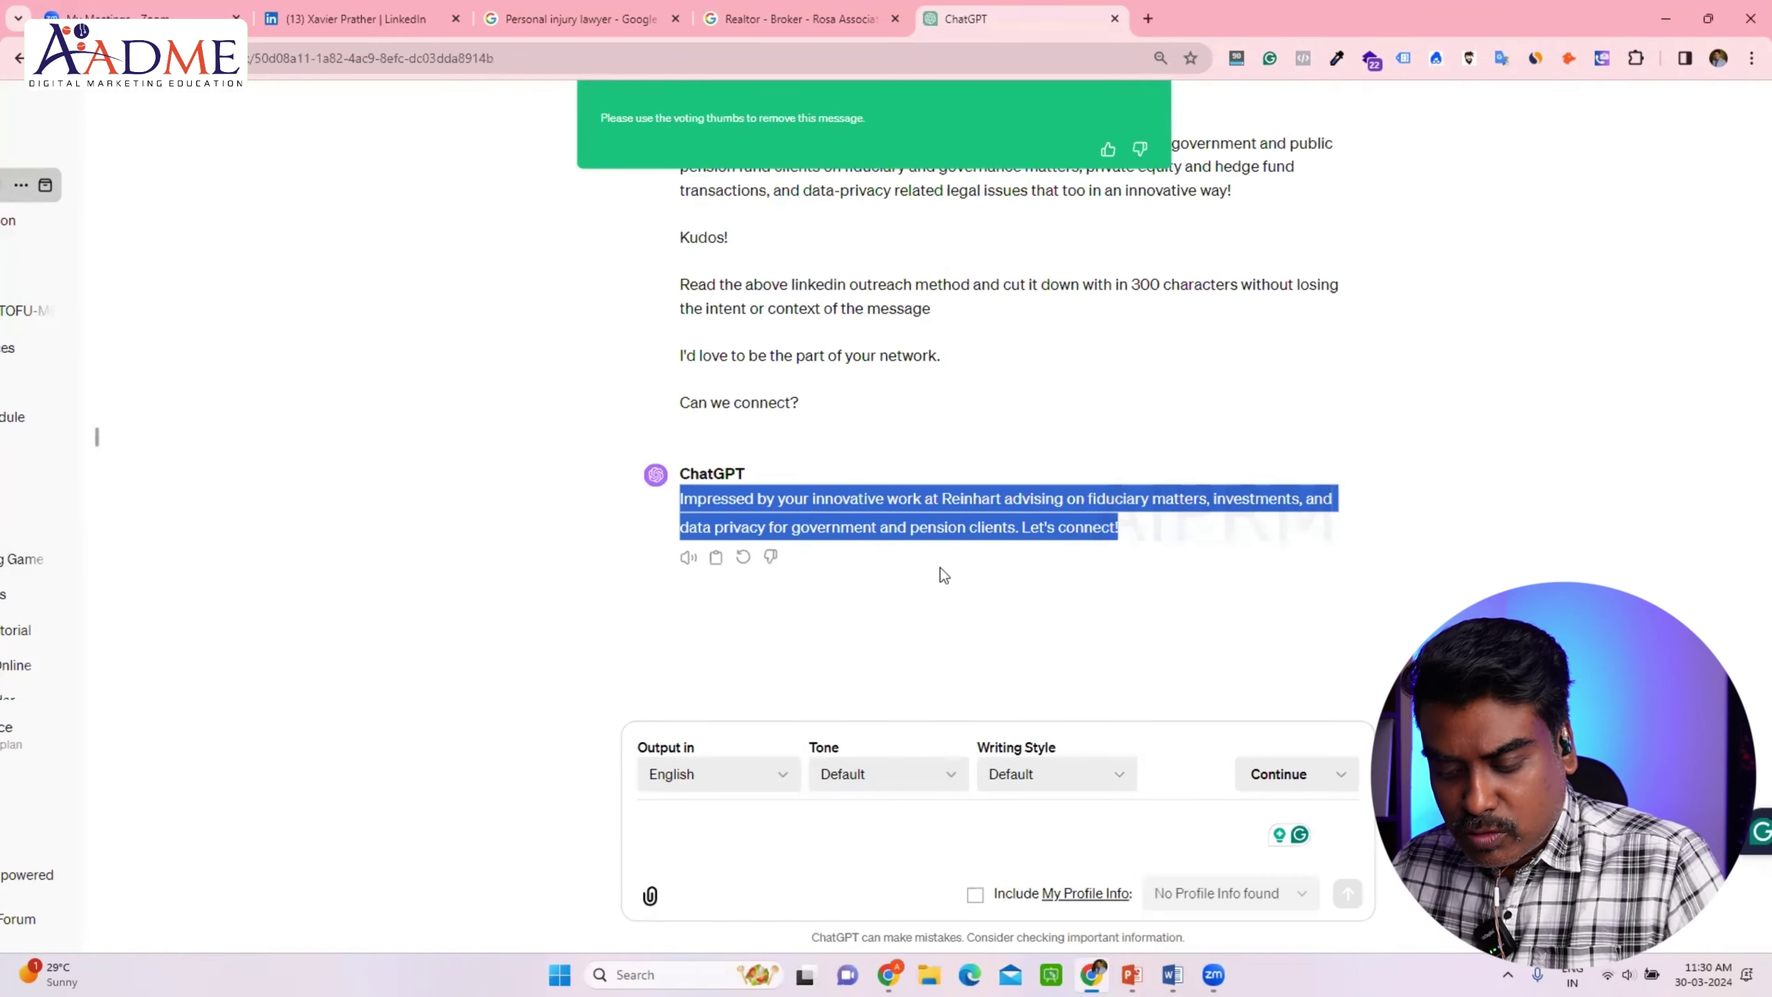
mouse_move(955, 278)
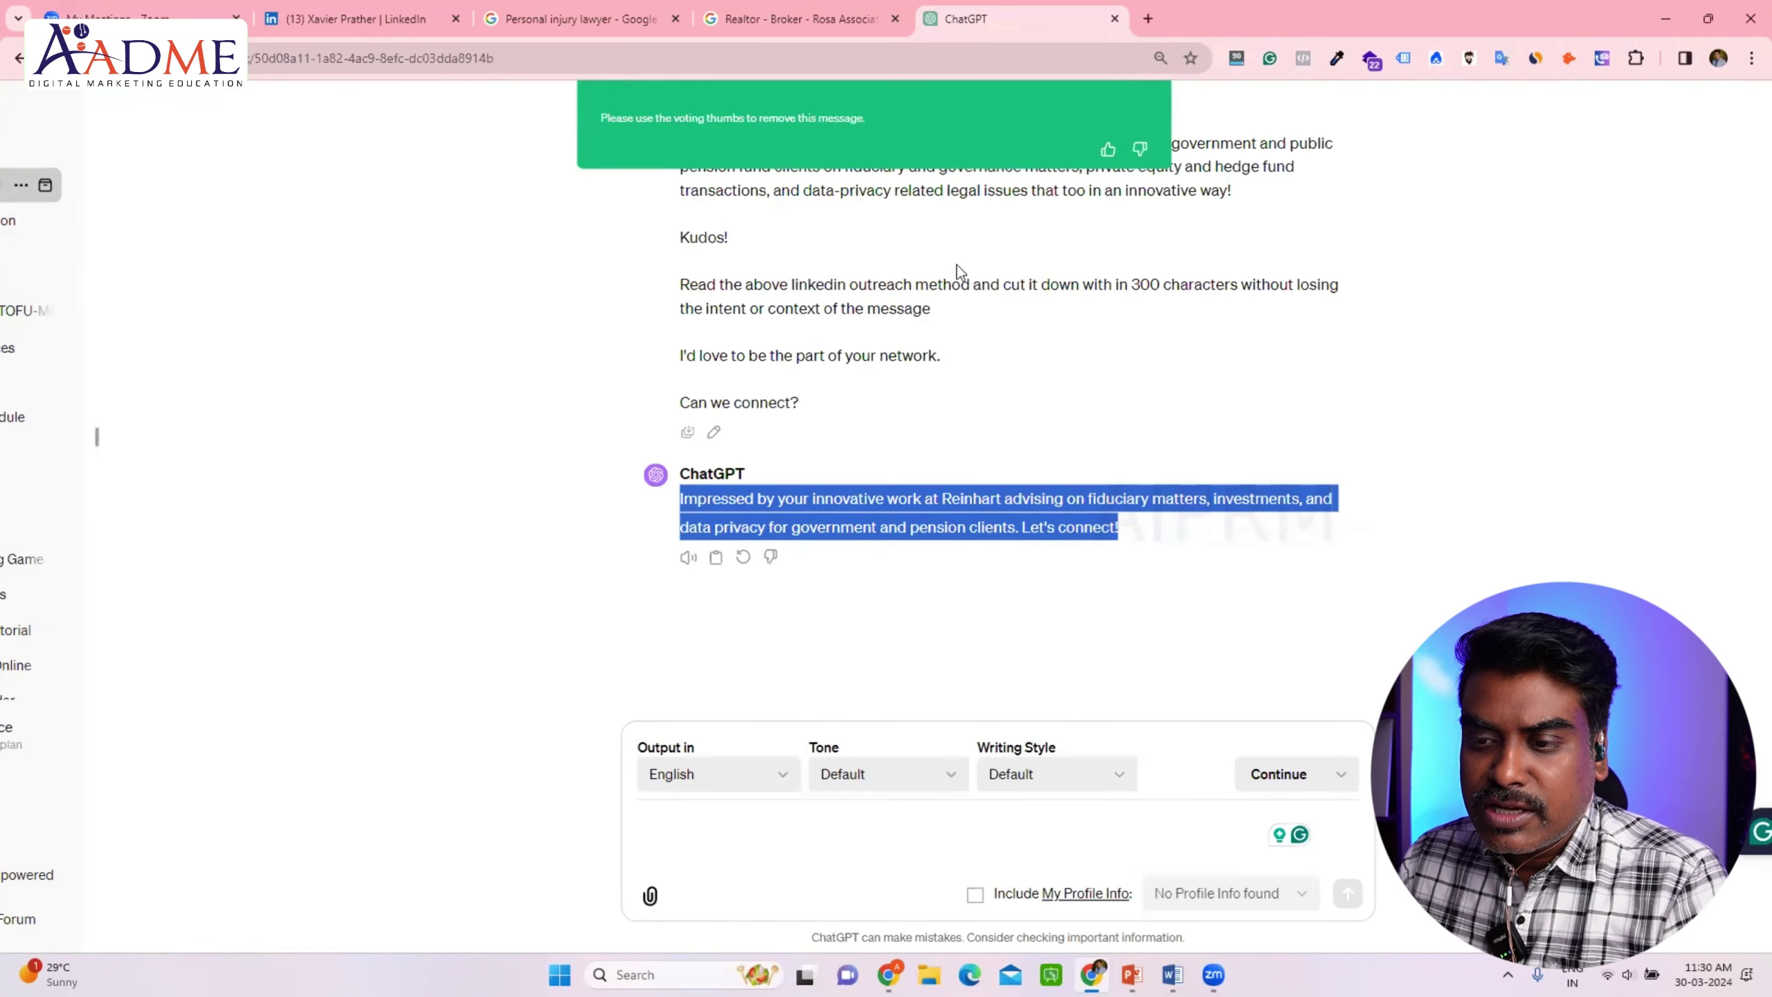
- Replace the old invitation note with the shortened ChatGPT message
left_click(308, 26)
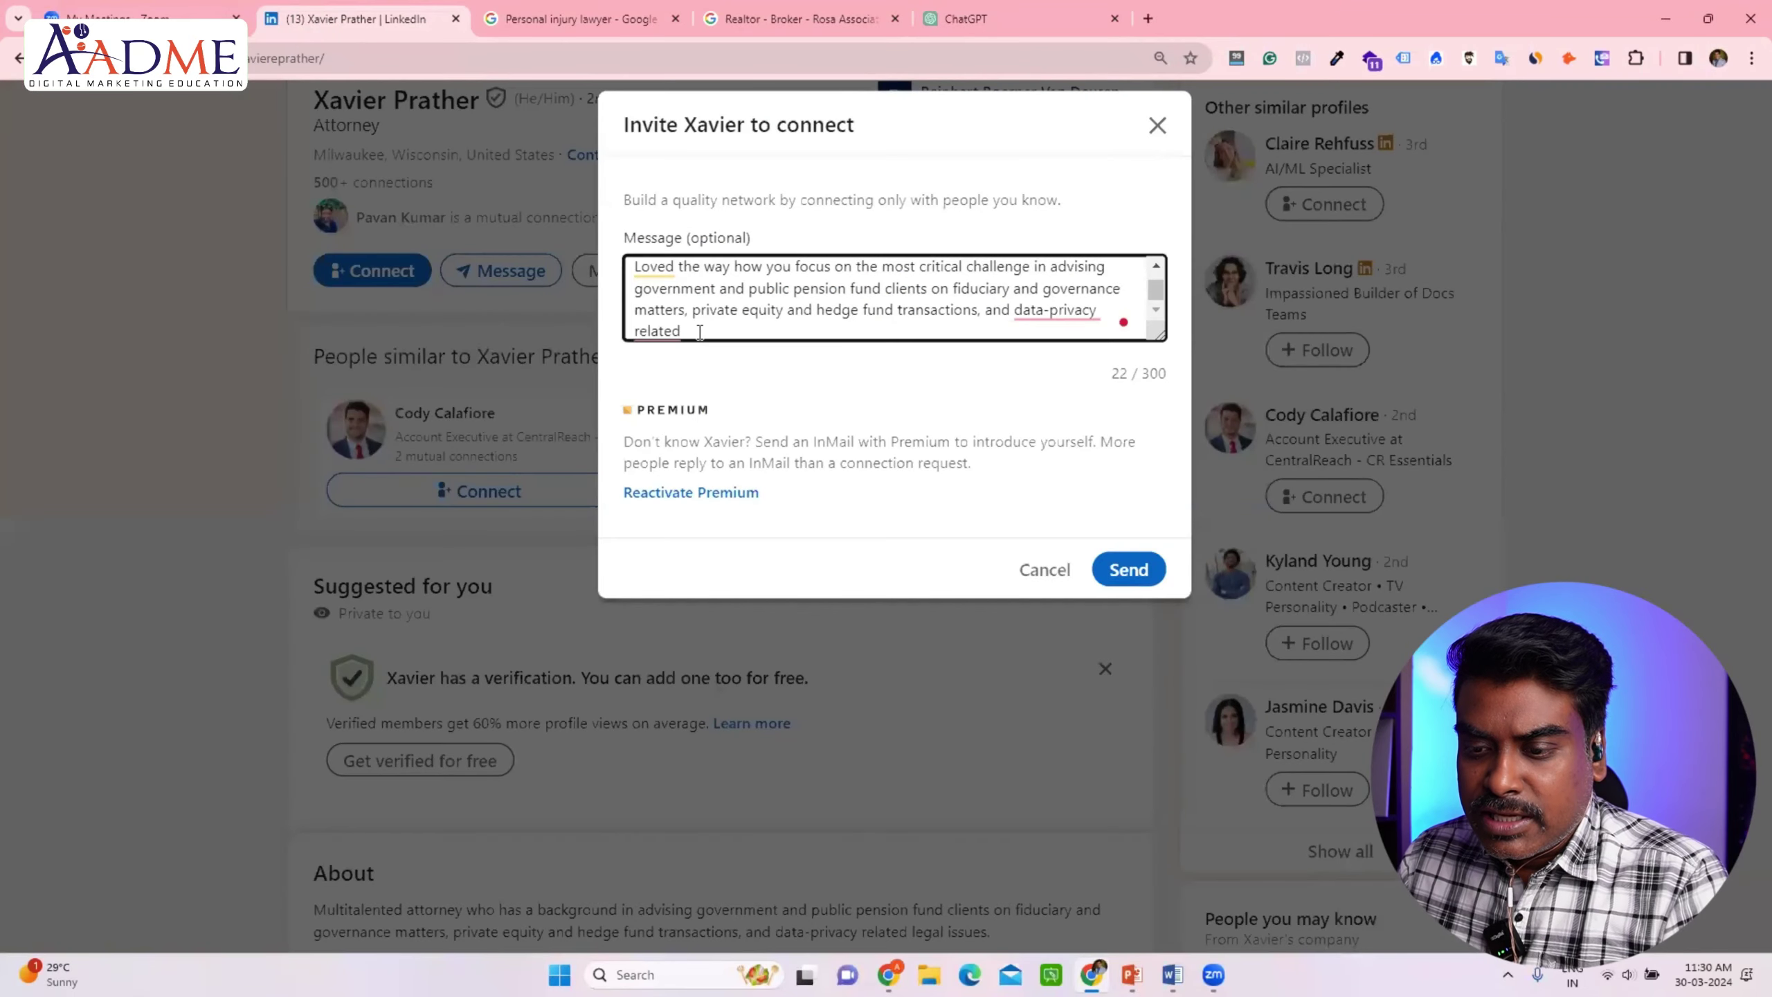
key("ctrl+a")
key("ctrl+v")
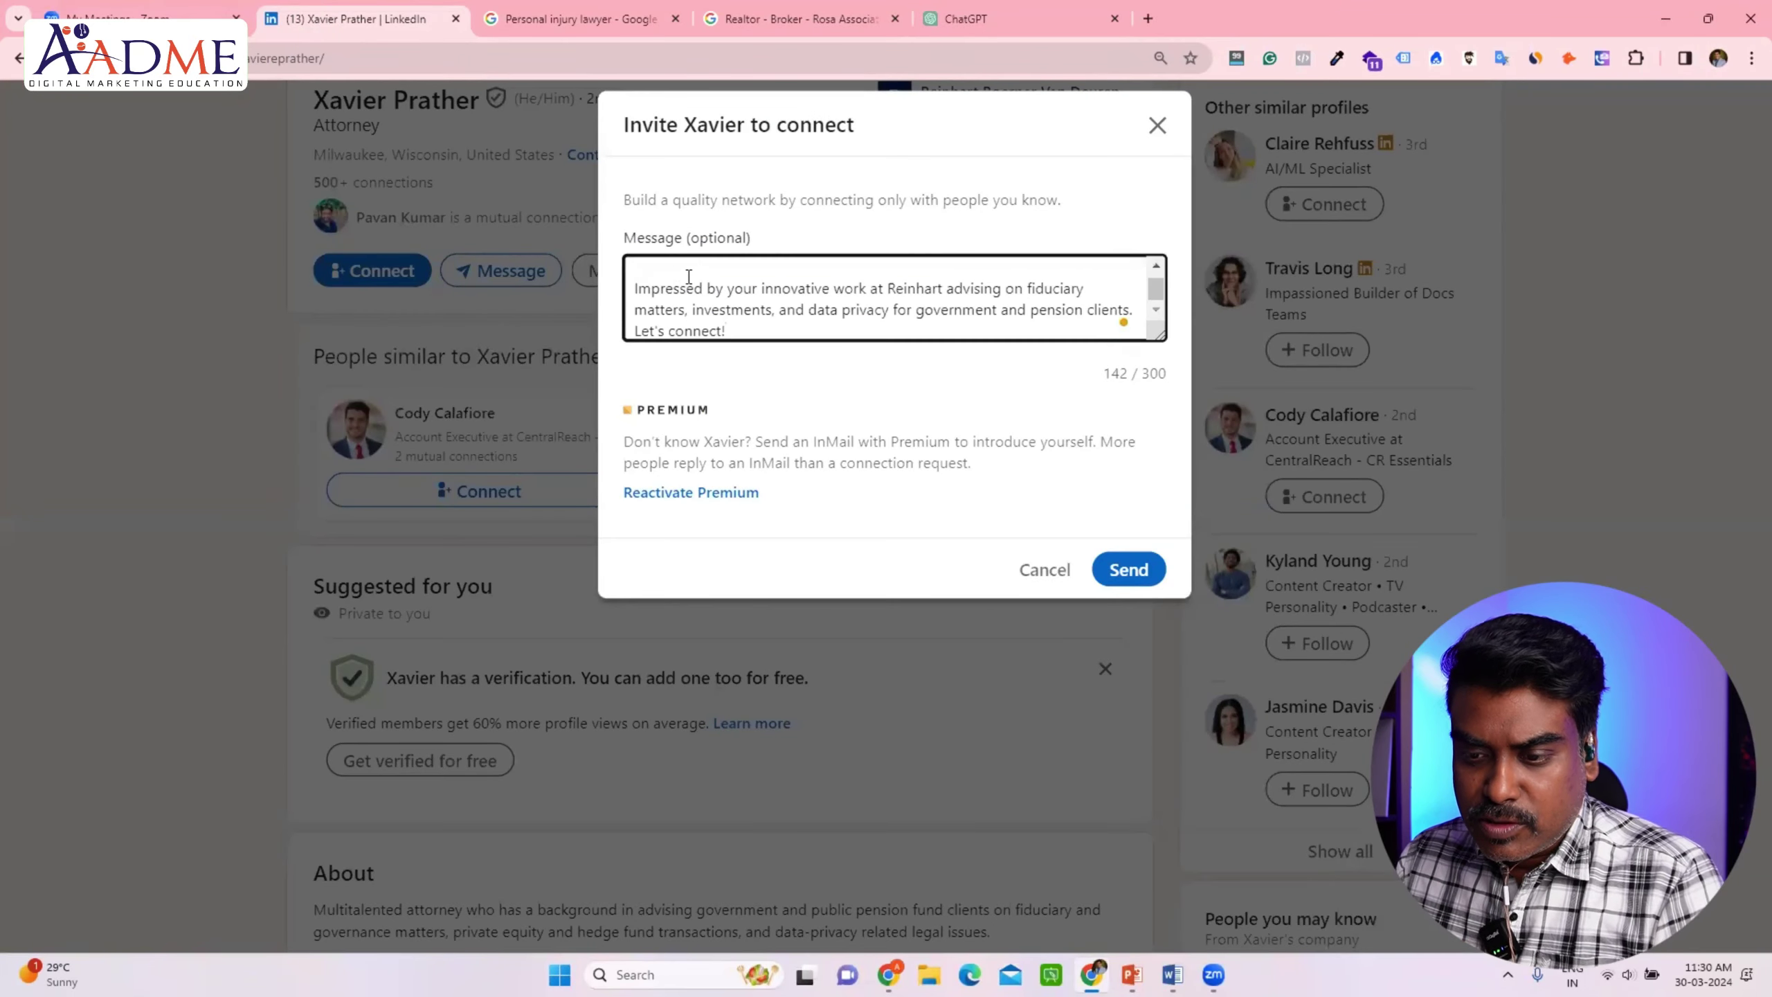
- Add a 'Hi' greeting and 'Kudos to your work.', then send Xavier's invitation
left_click(652, 374)
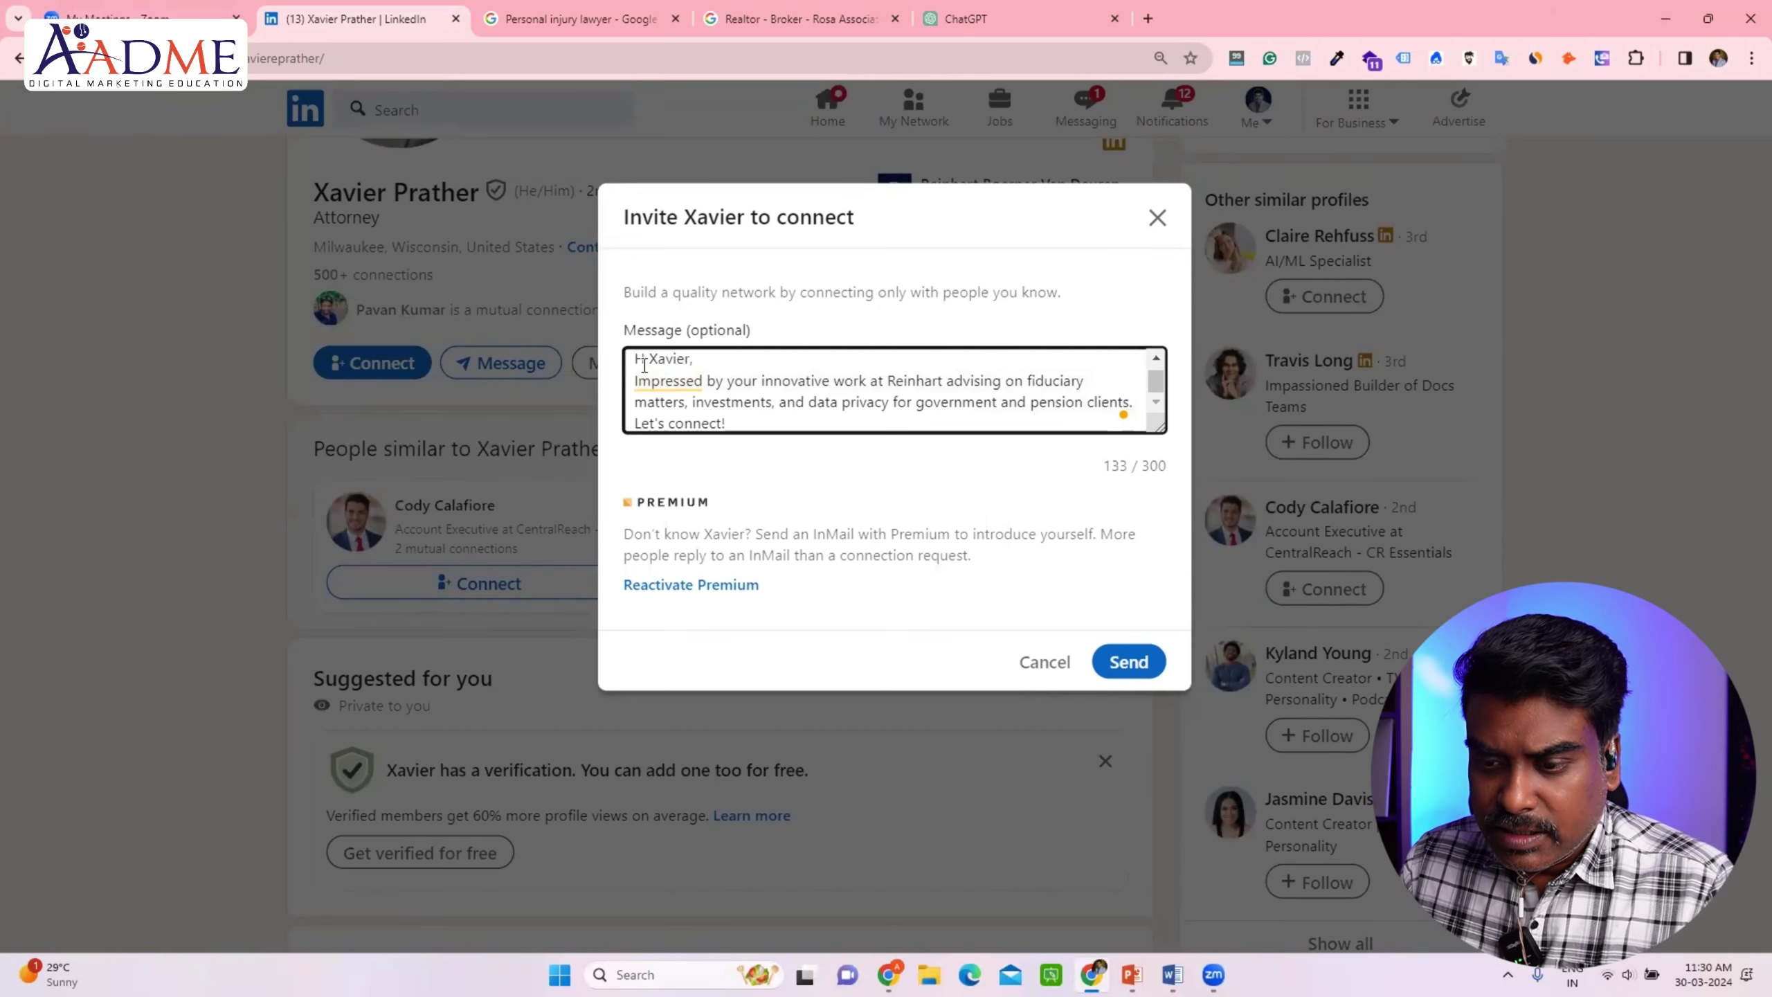
left_click(692, 386)
key("Escape")
type("Kudos to your work.")
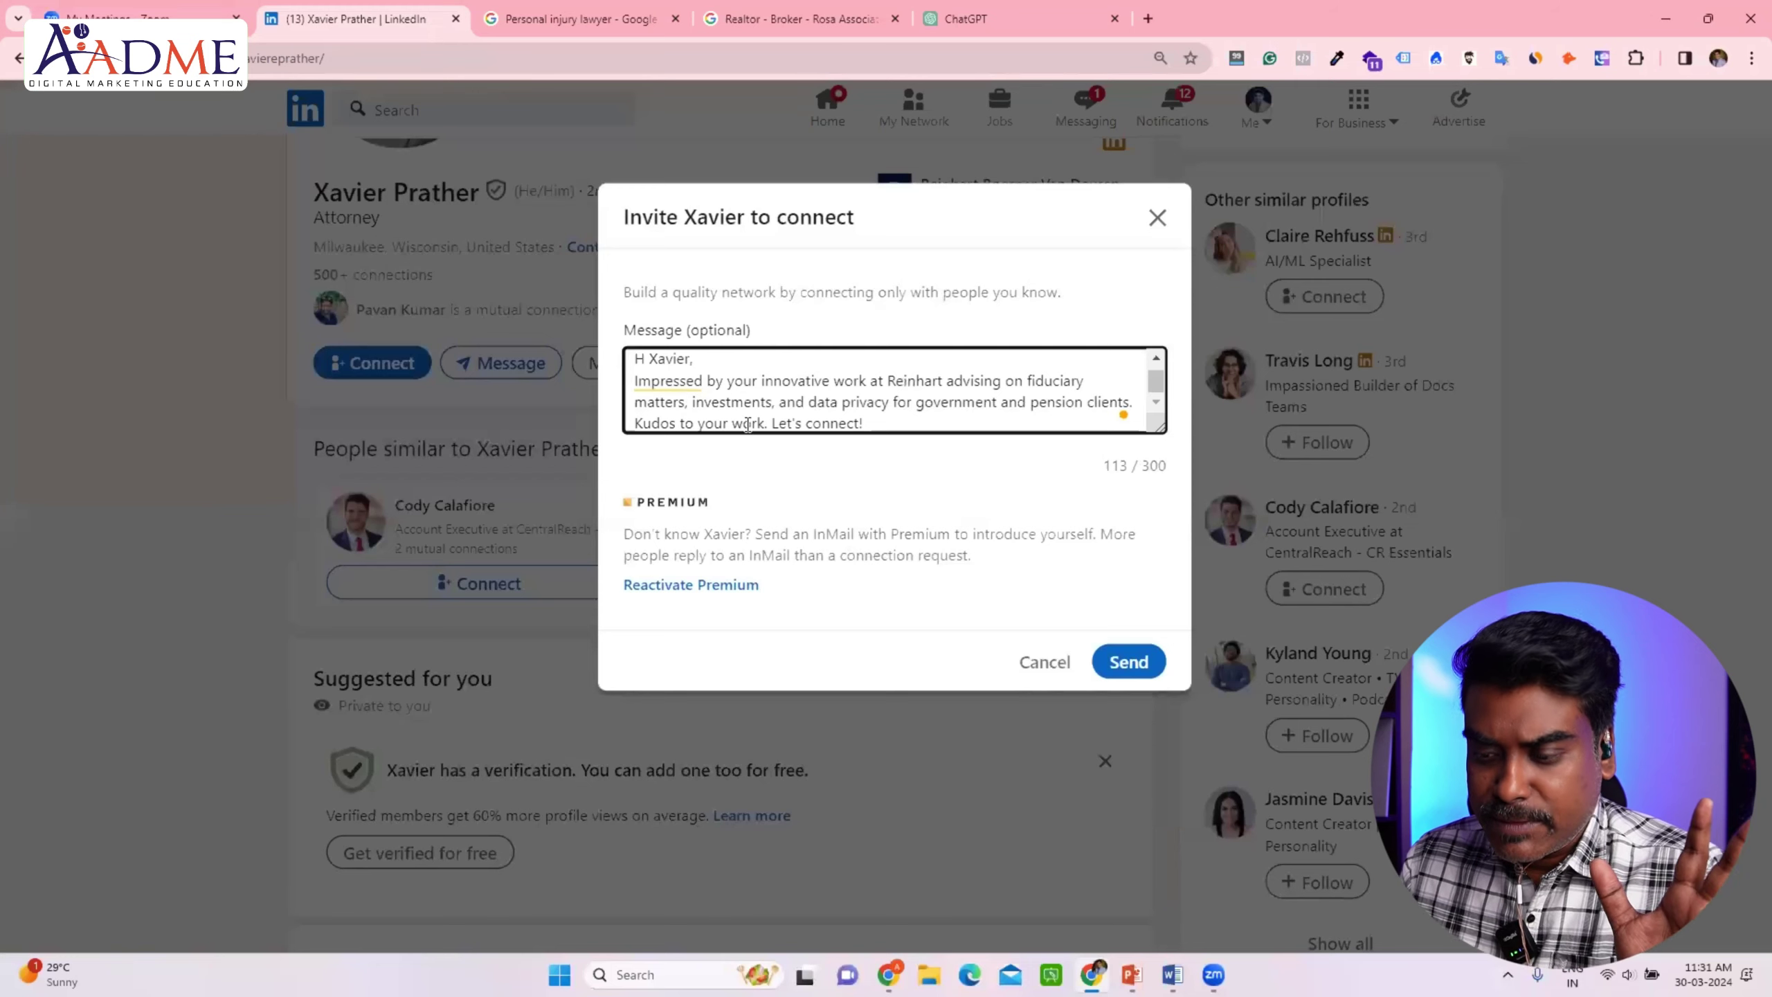
left_click(1135, 664)
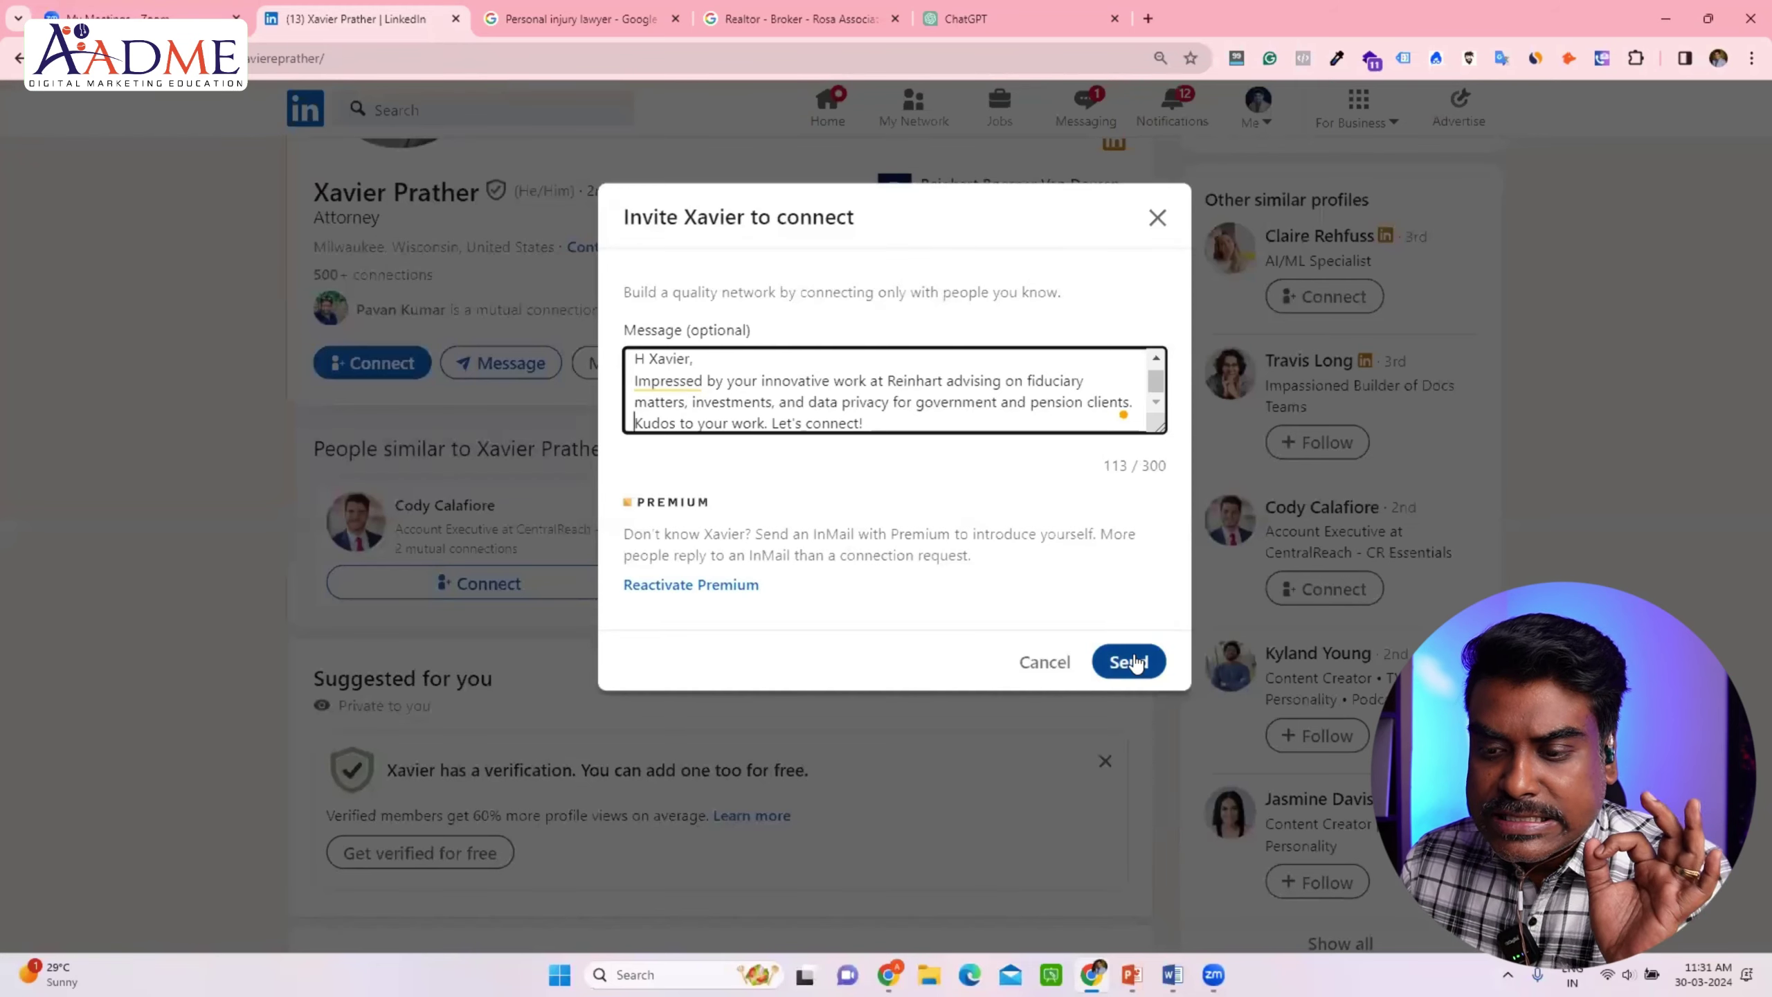
left_click(1135, 663)
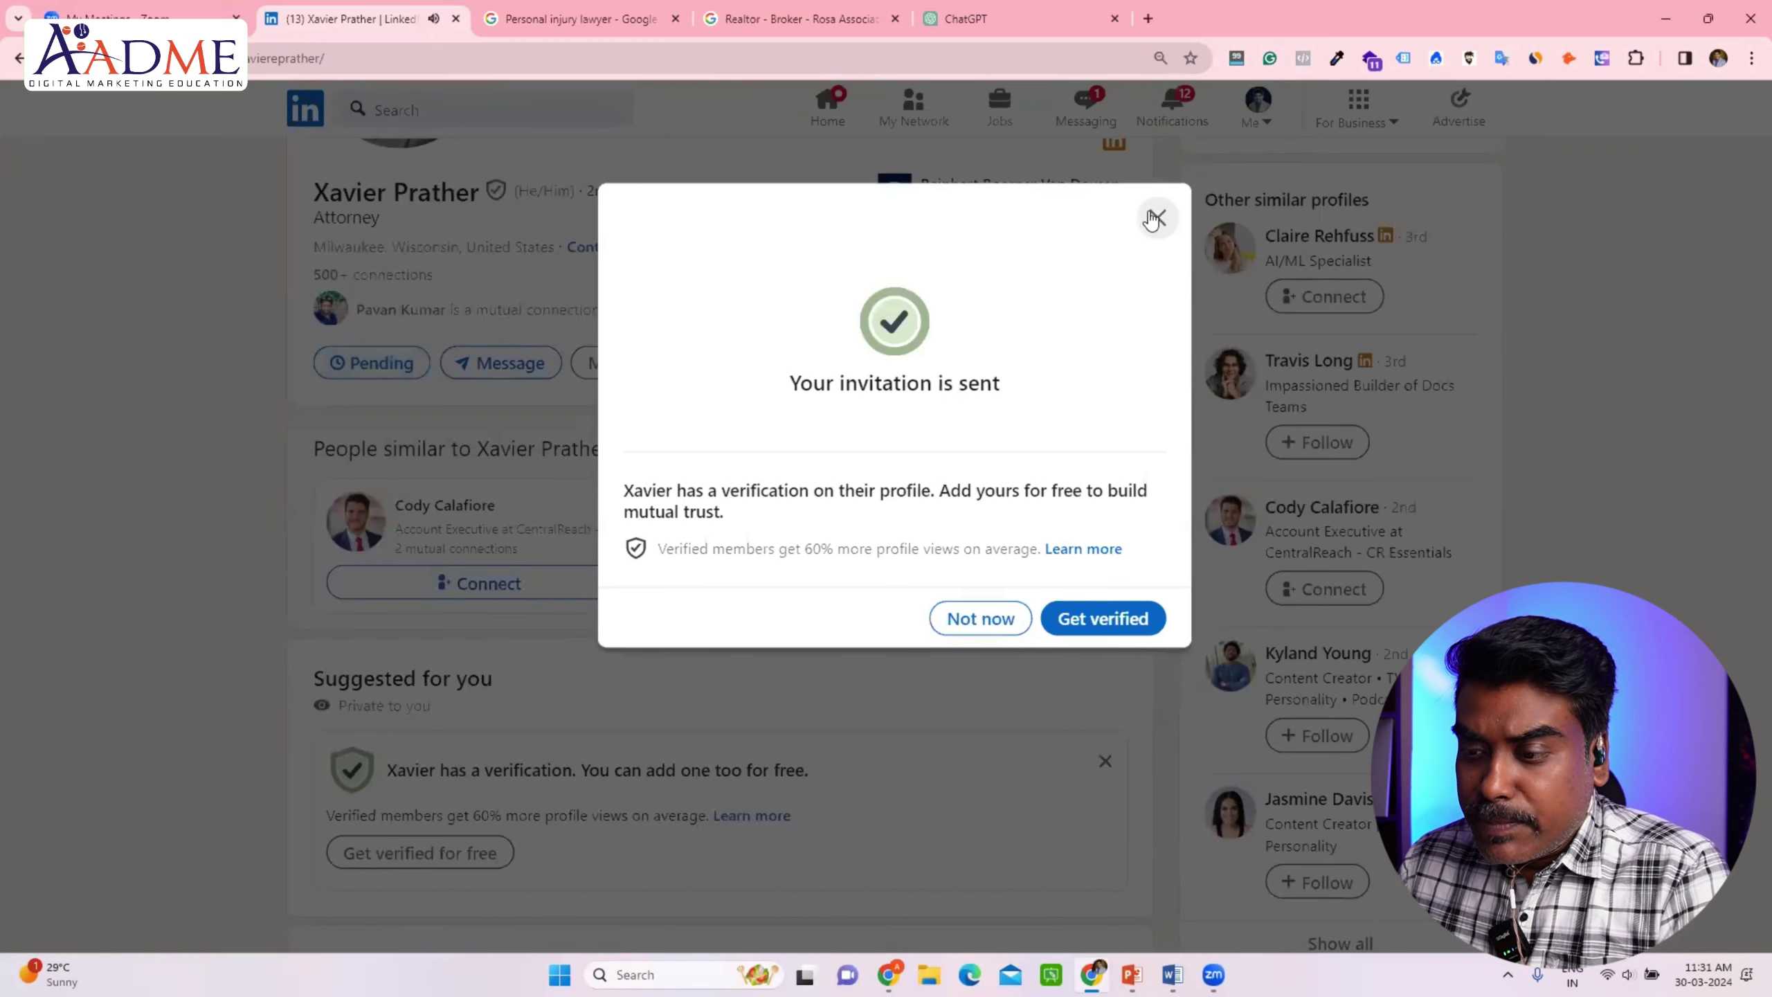
- Close the 'Your invitation is sent' confirmation, leaving Xavier's request pending
left_click(1154, 221)
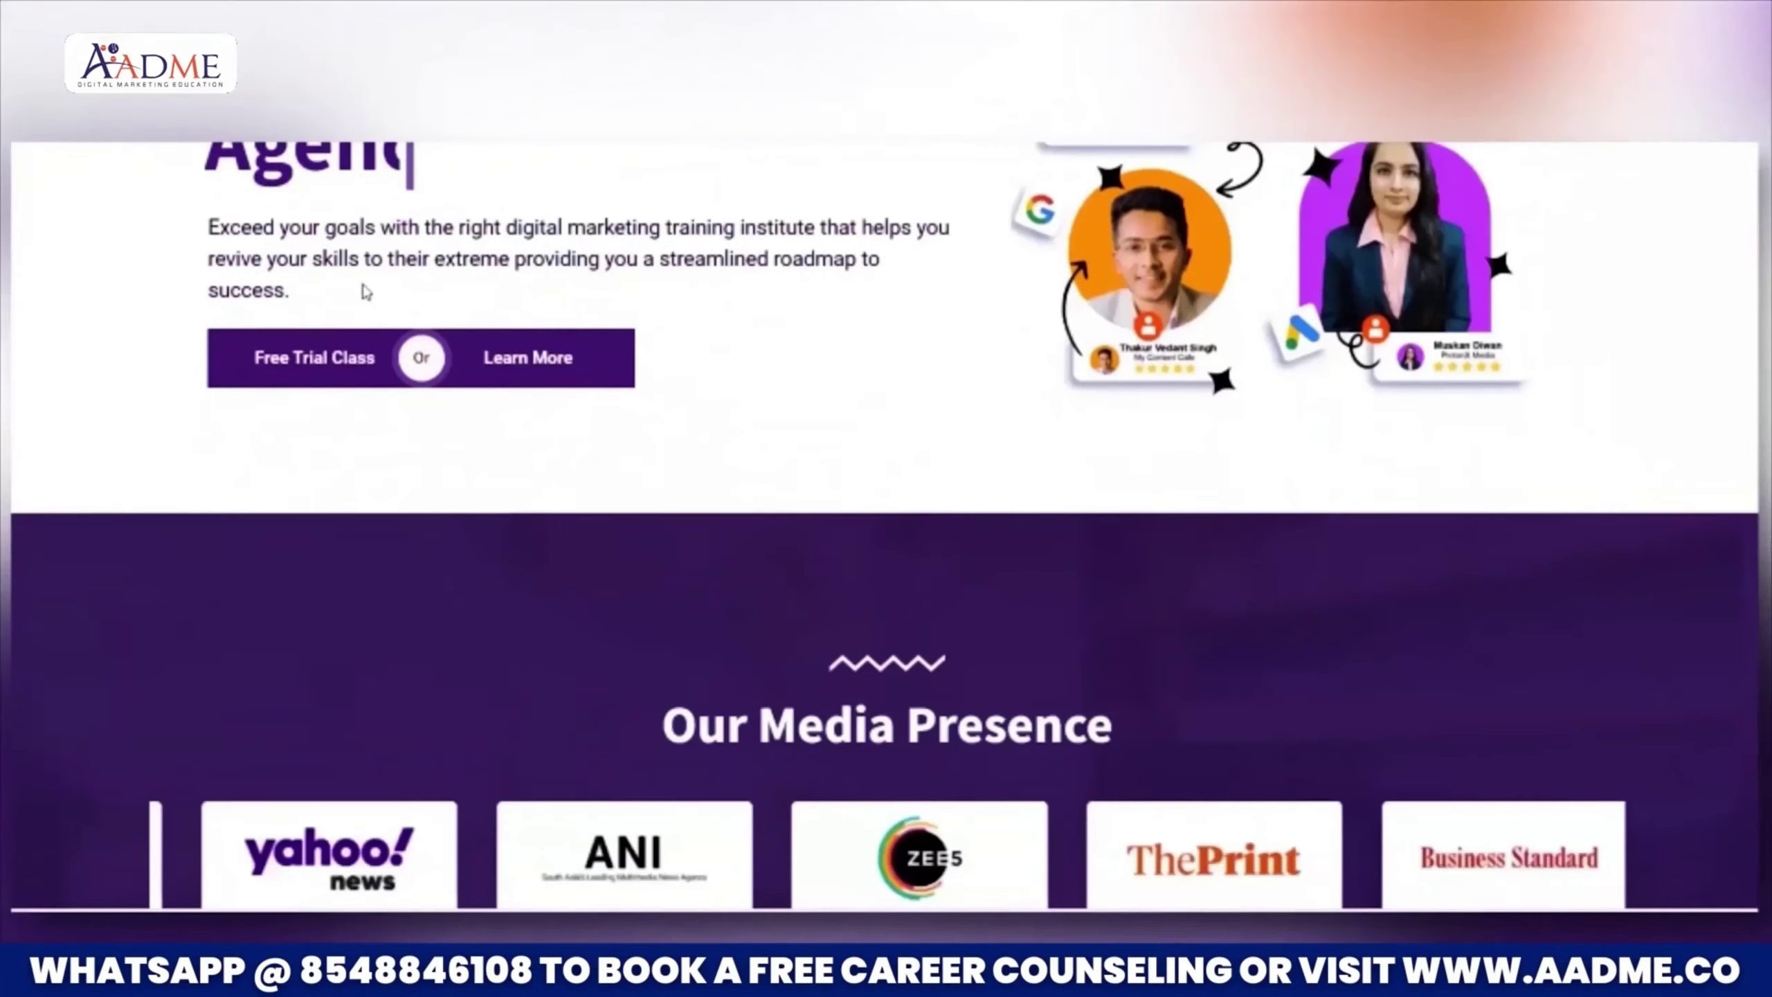
scroll(364, 291, "down", 2)
scroll(364, 292, "down", 2)
scroll(365, 291, "down", 3)
scroll(364, 290, "down", 2)
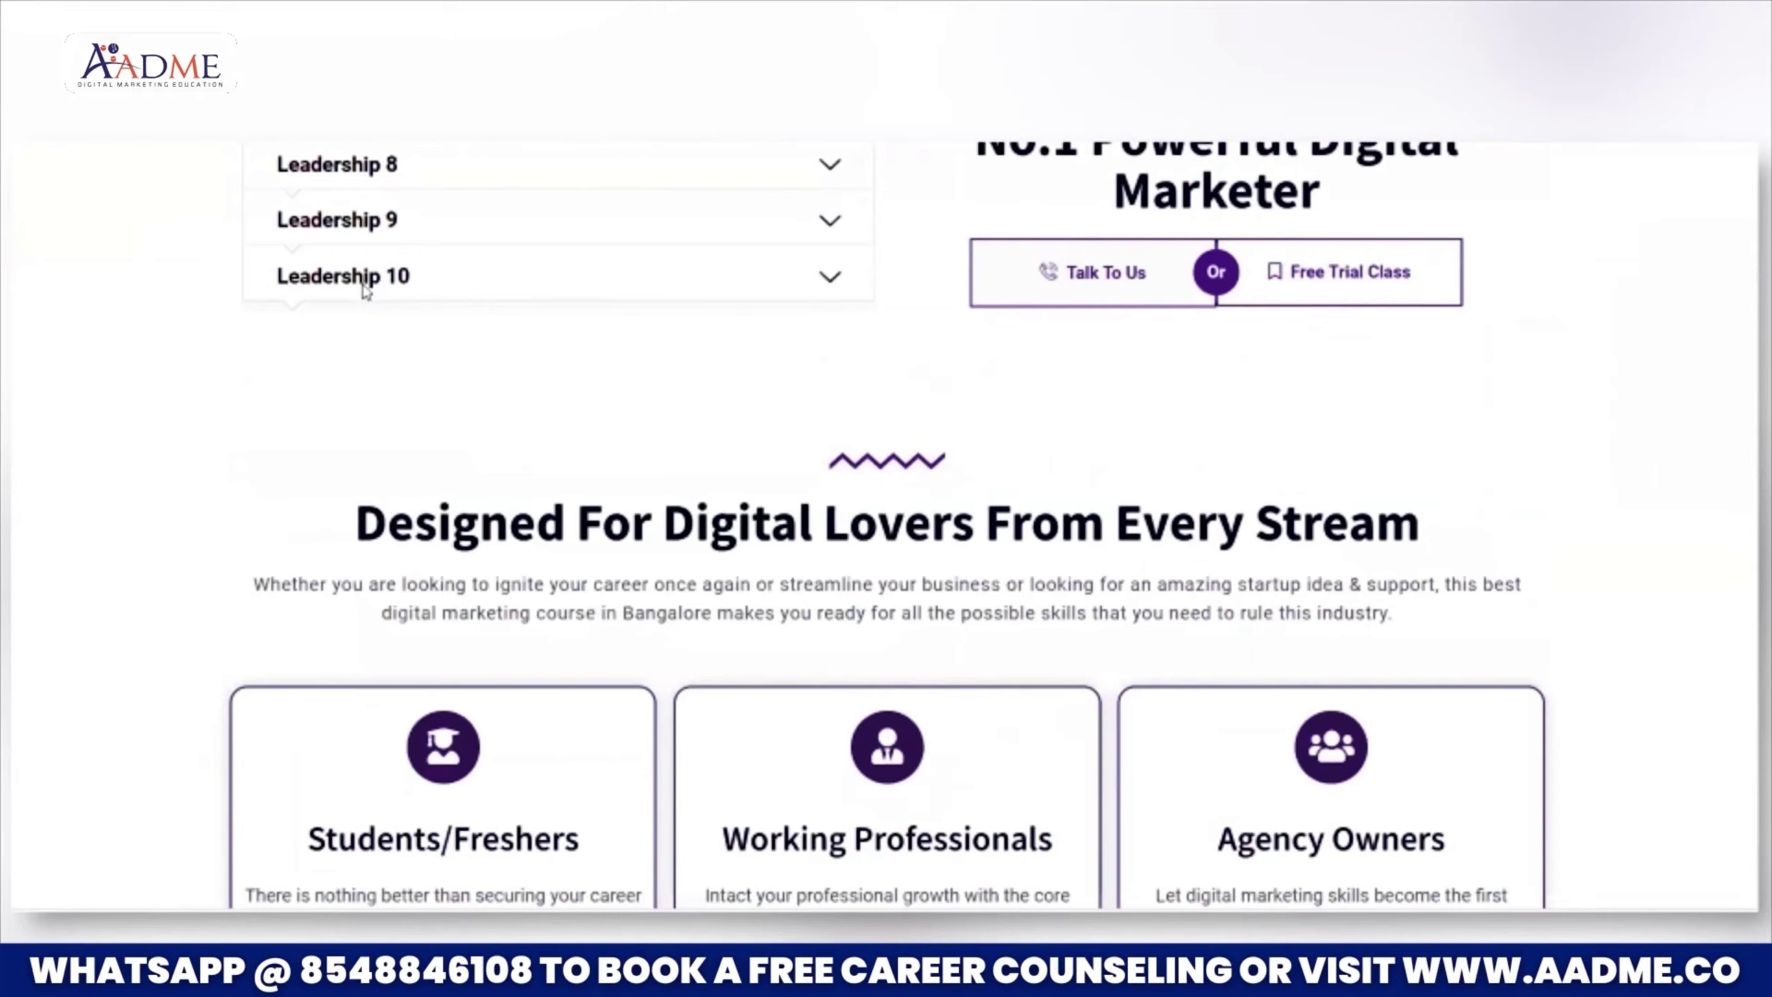
scroll(364, 286, "down", 3)
scroll(364, 289, "down", 2)
scroll(364, 290, "down", 4)
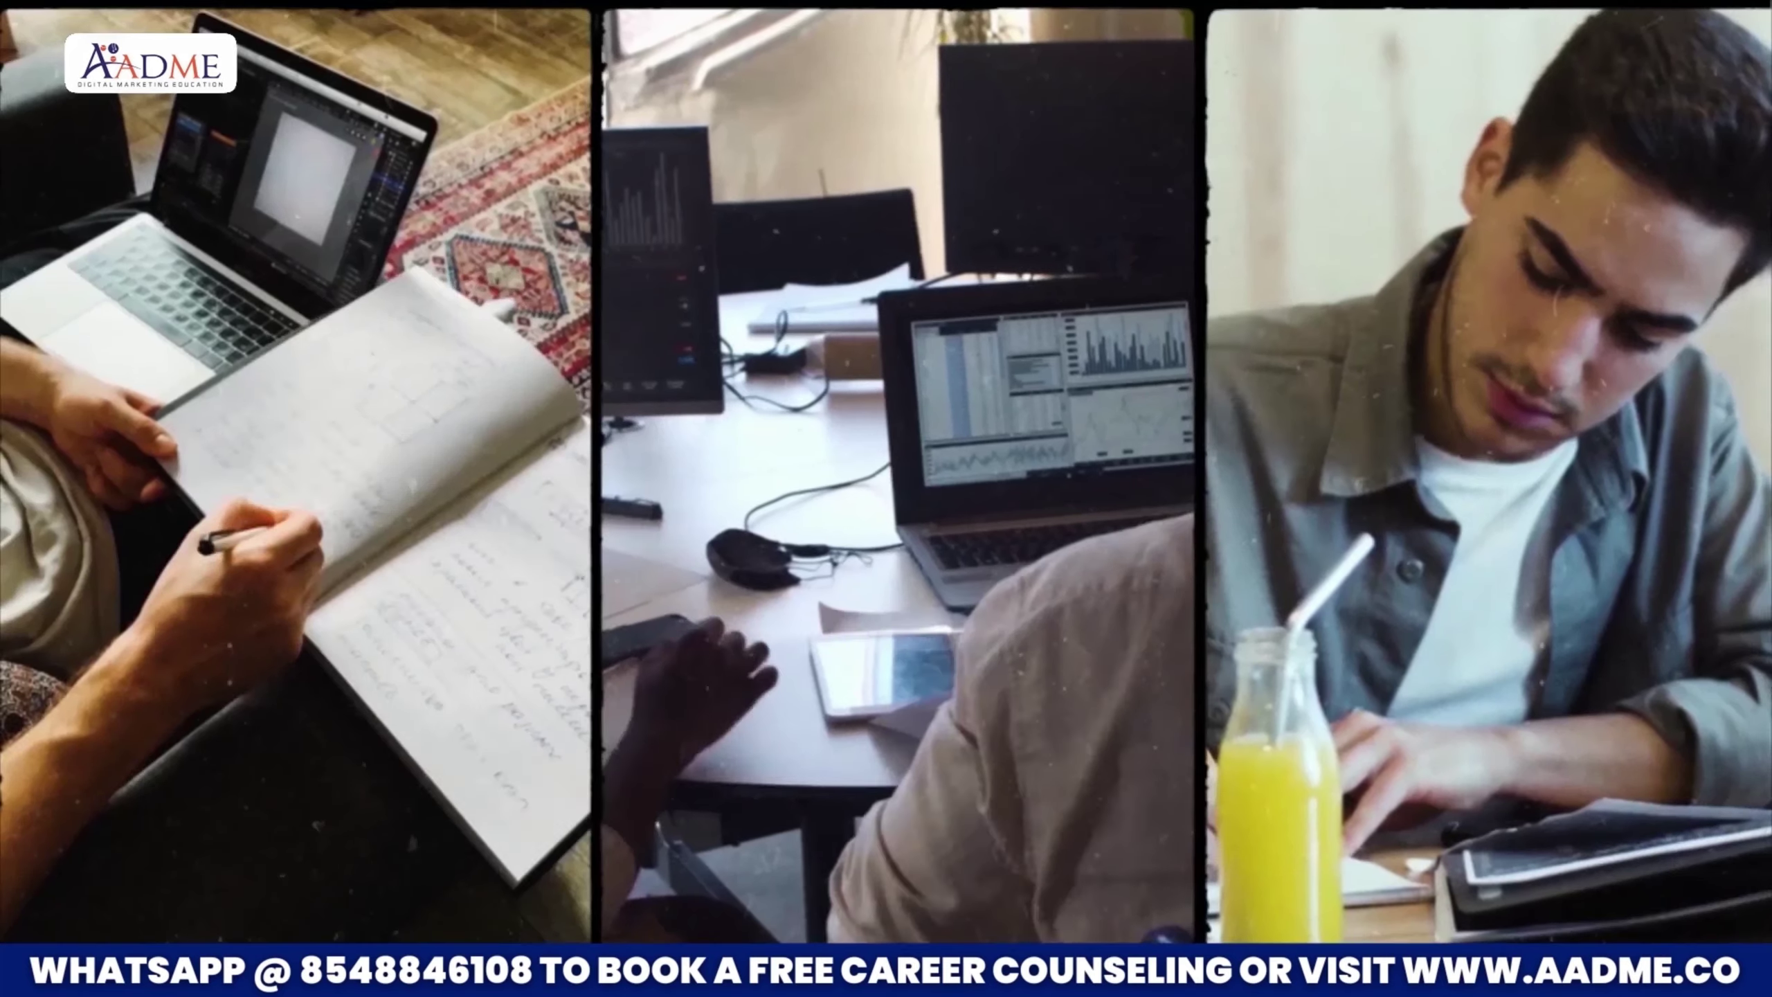